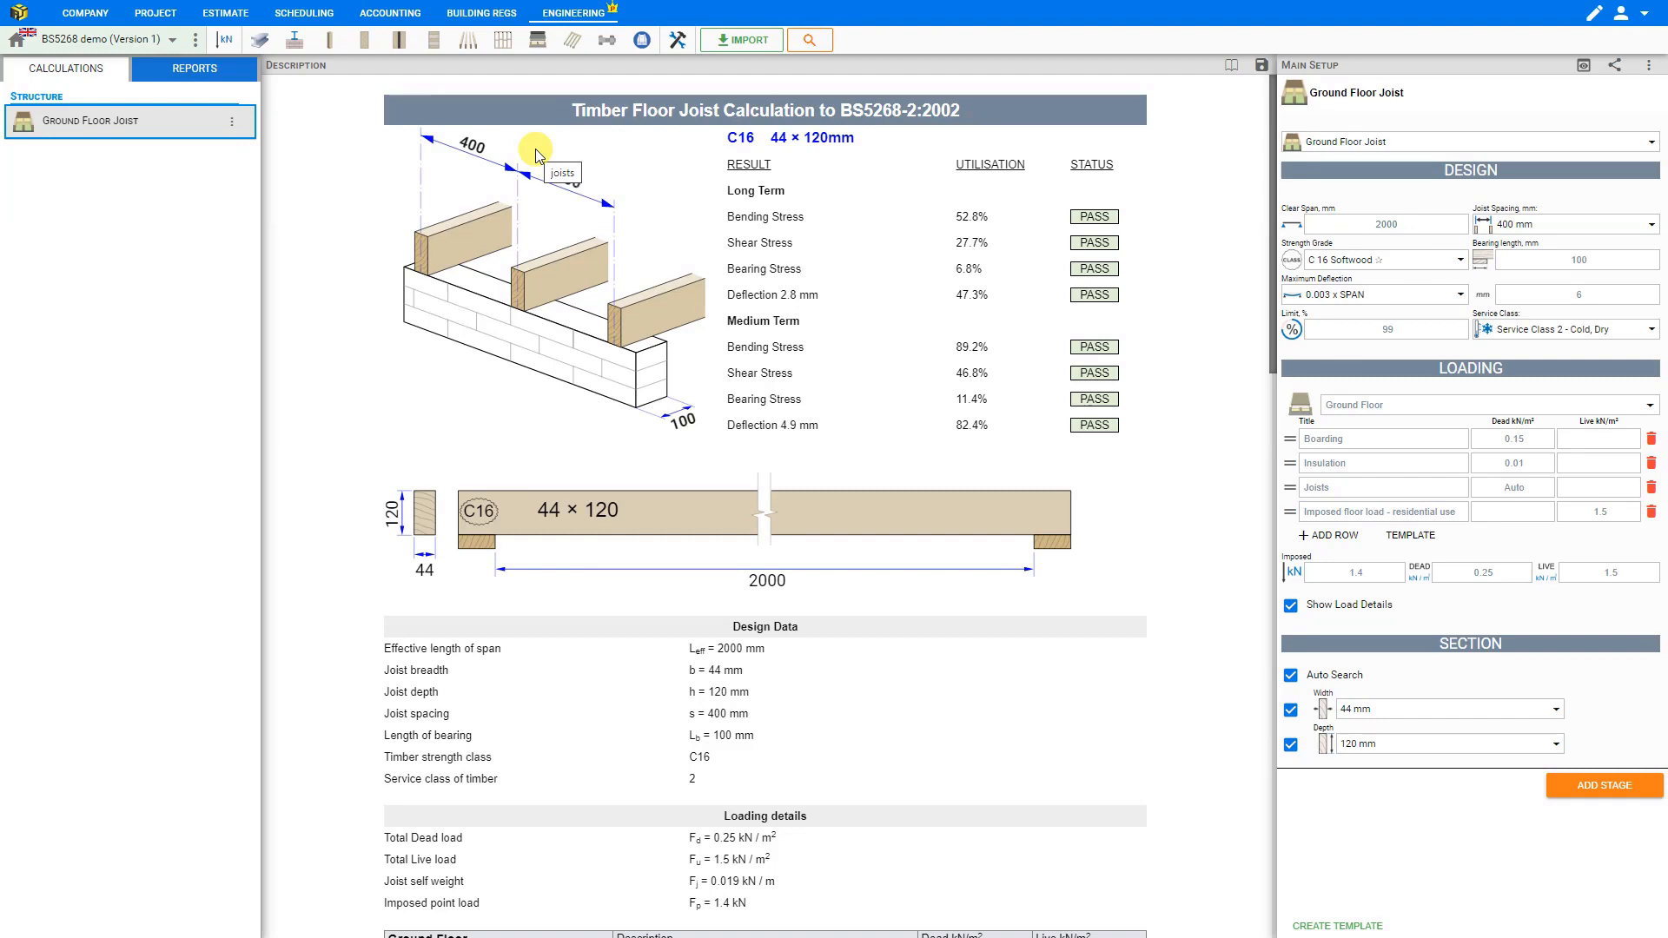
# Rename the Structure folder in the calculations list to Extension.
pyautogui.moveTo(74, 96)
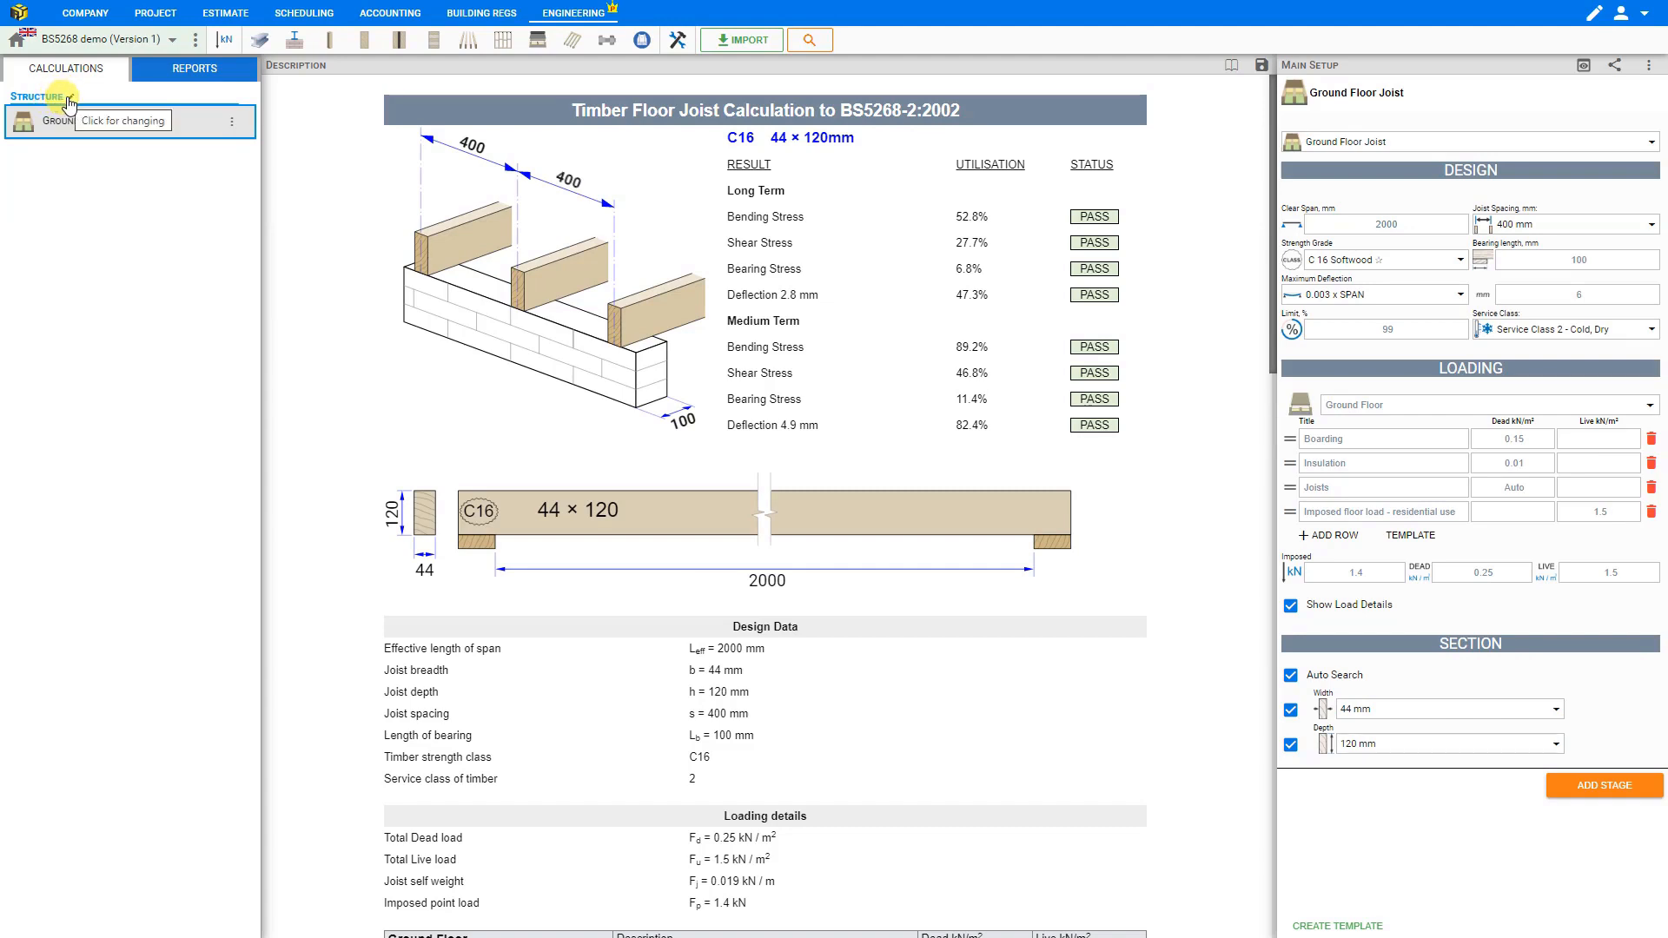
pyautogui.click(68, 100)
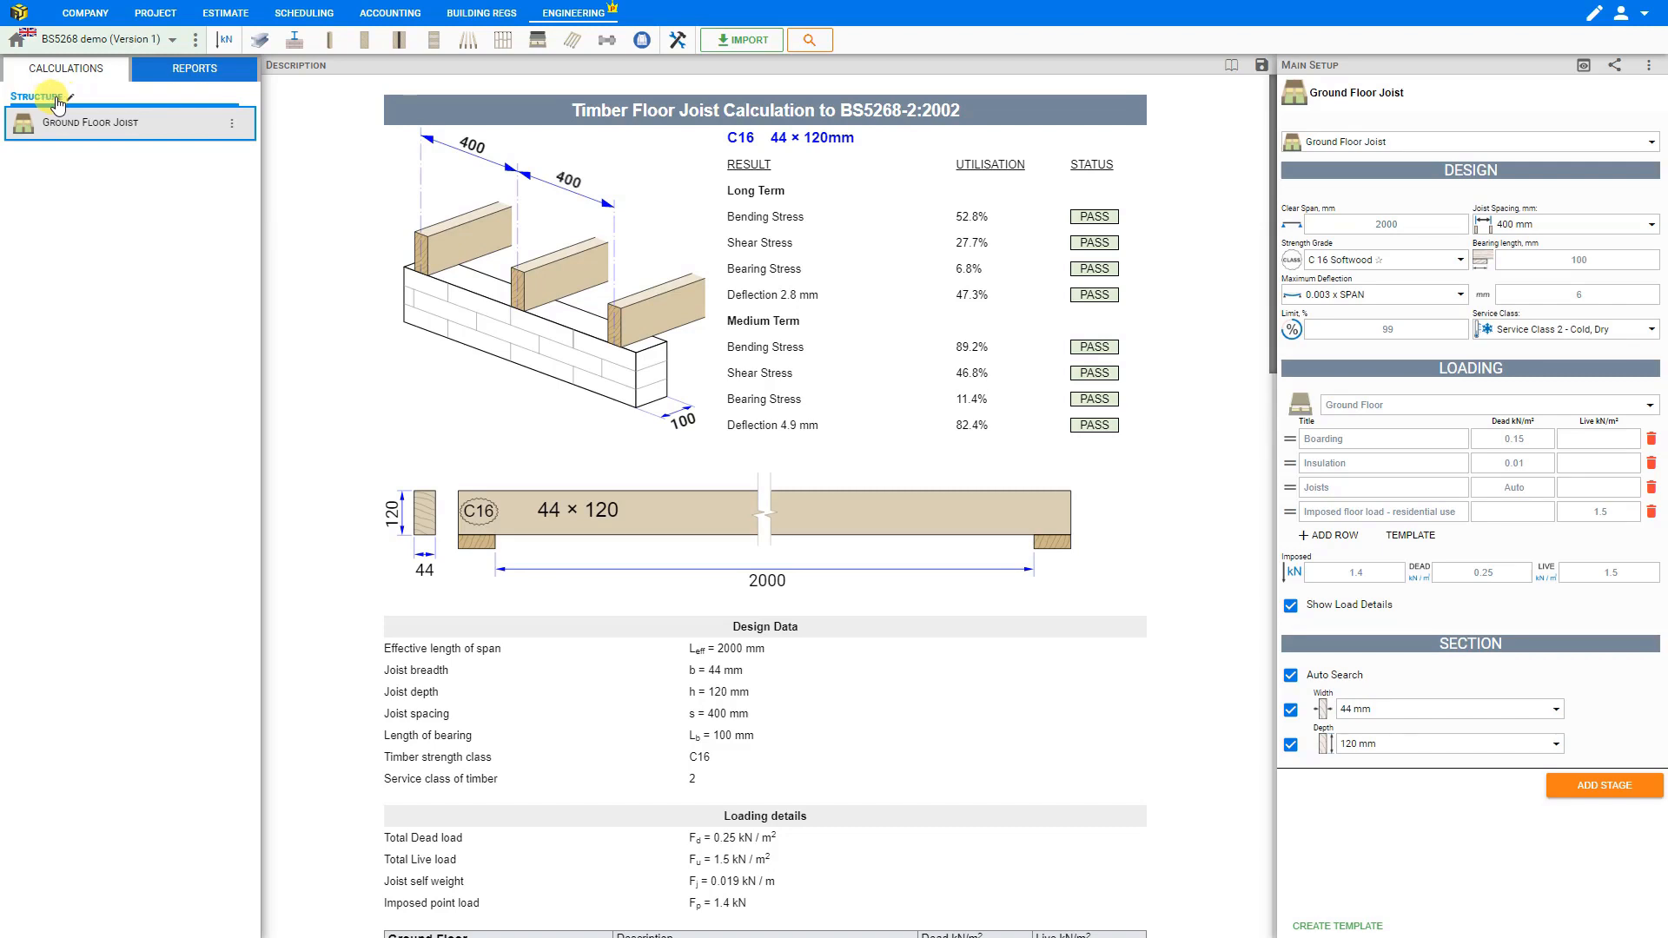
pyautogui.hotkey('ctrl', 'a')
pyautogui.write('Extension')
pyautogui.press('Return')
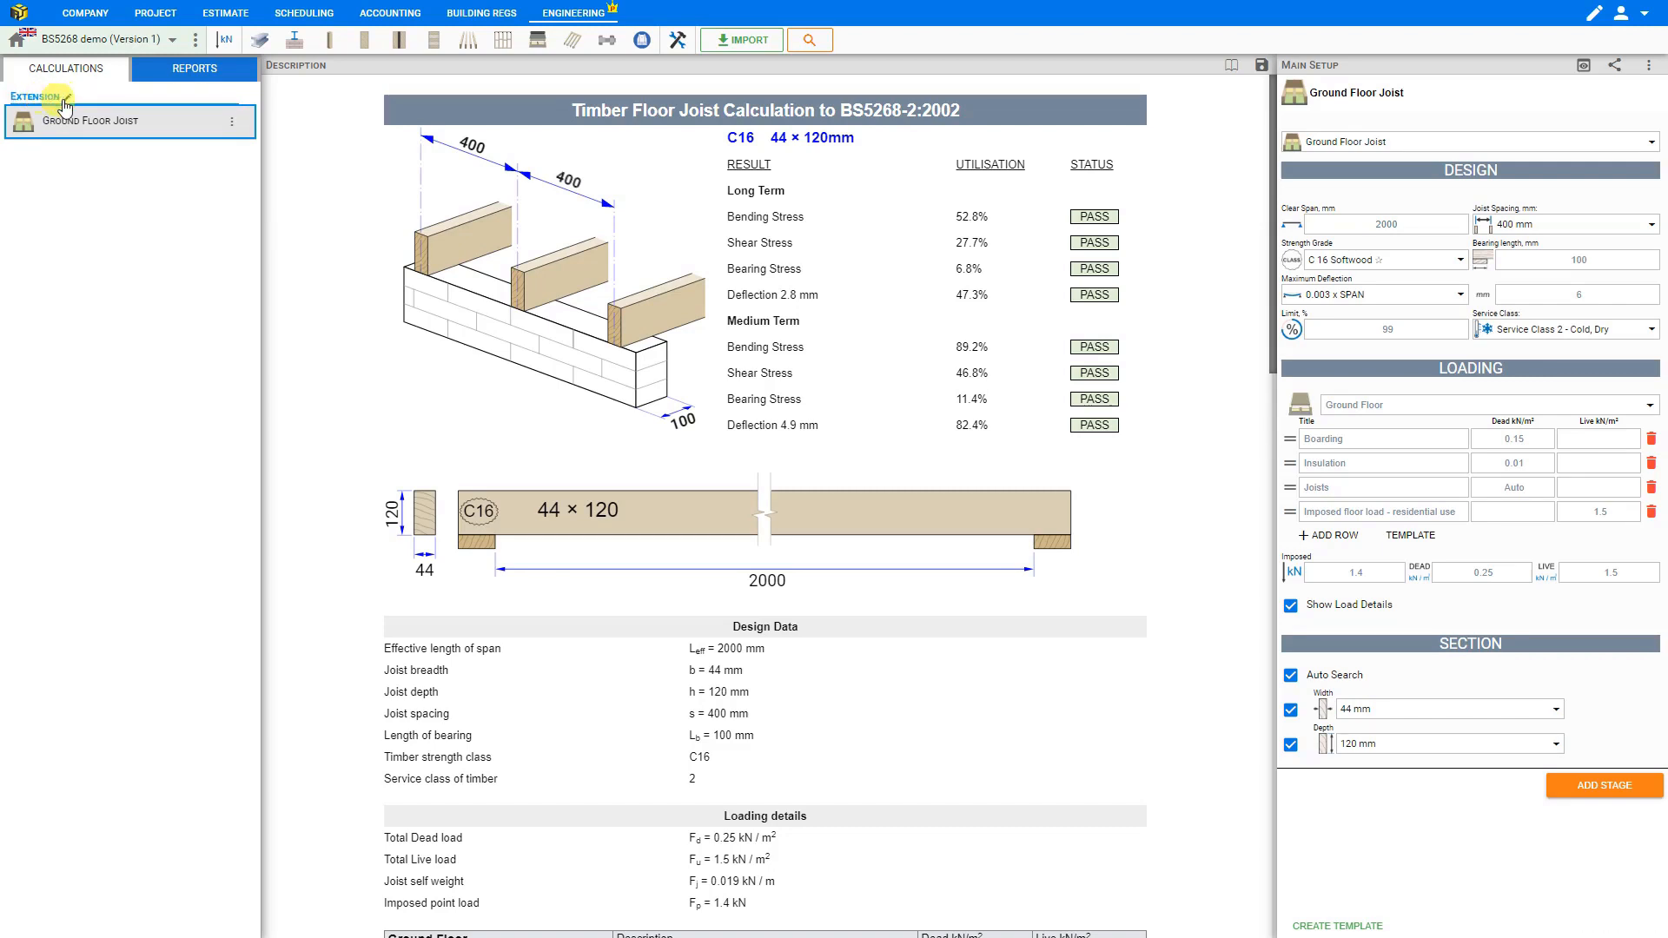
# Rename the Ground Floor Joist module to Ground Floor Joist No1.
pyautogui.click(236, 124)
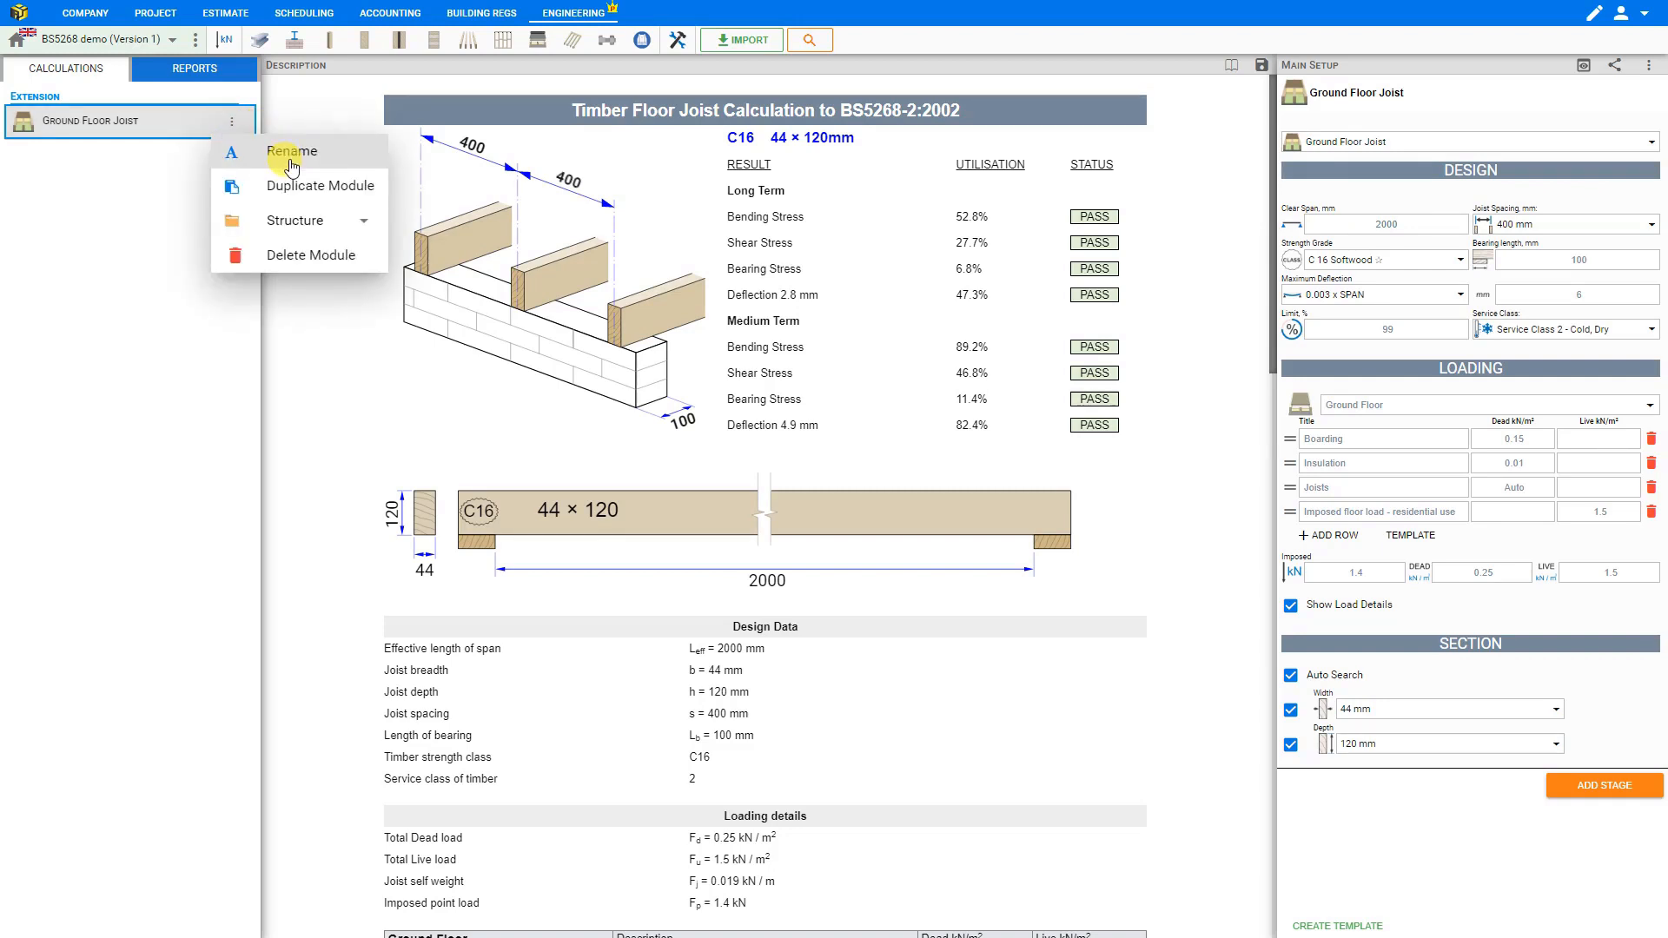
pyautogui.click(364, 222)
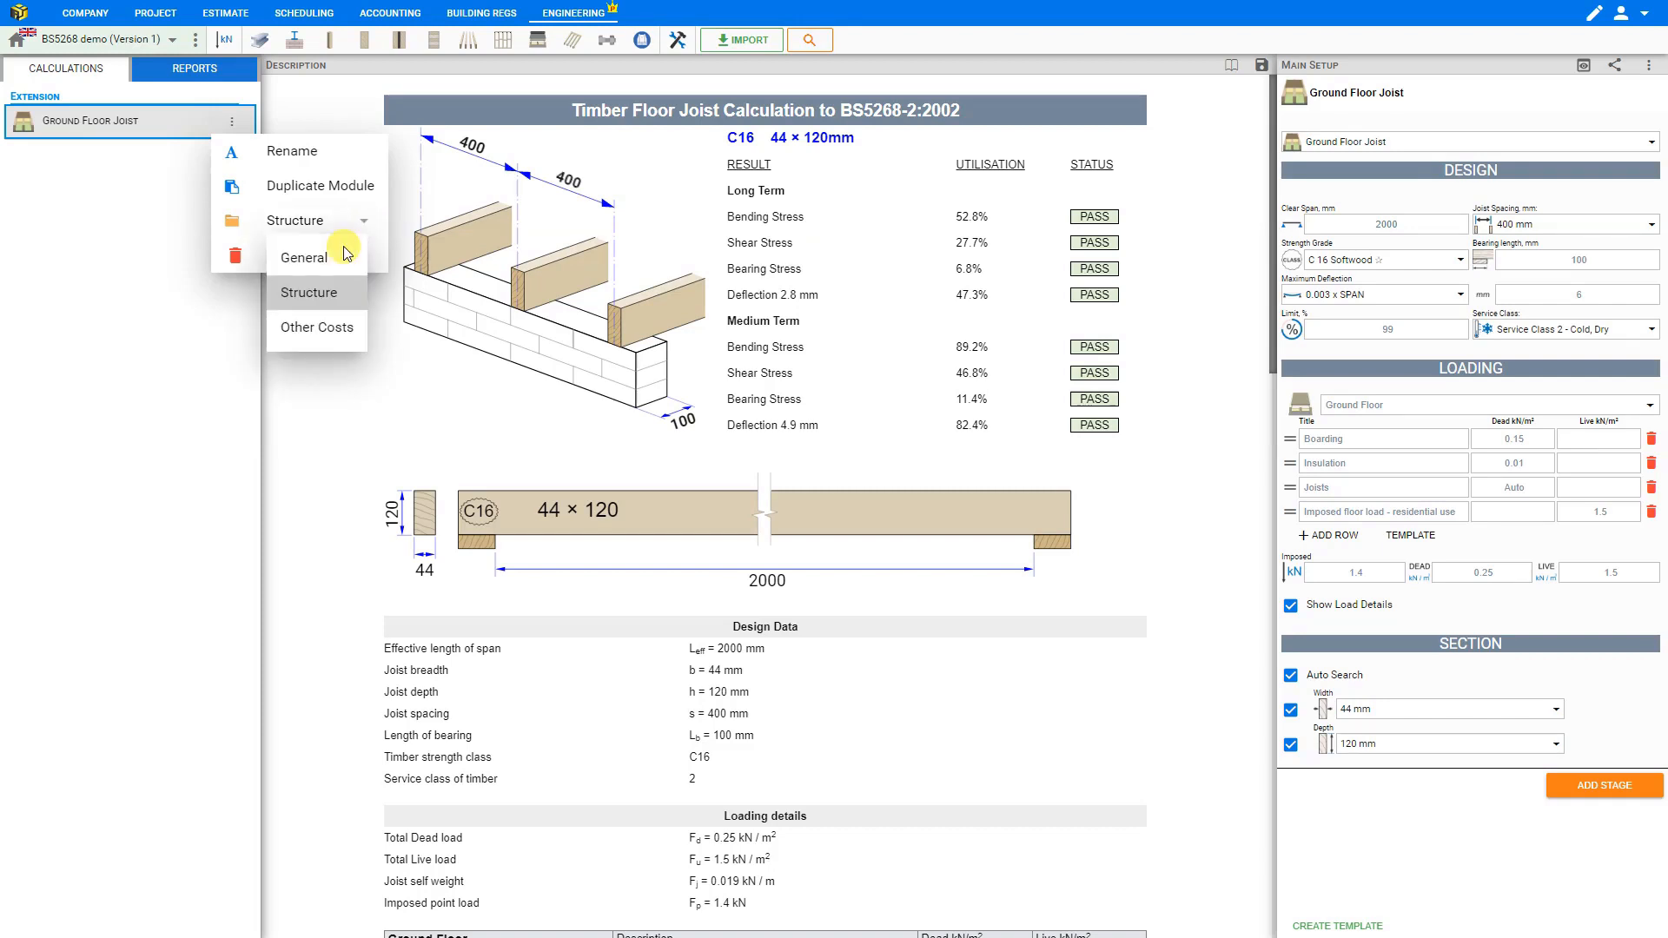
pyautogui.click(360, 219)
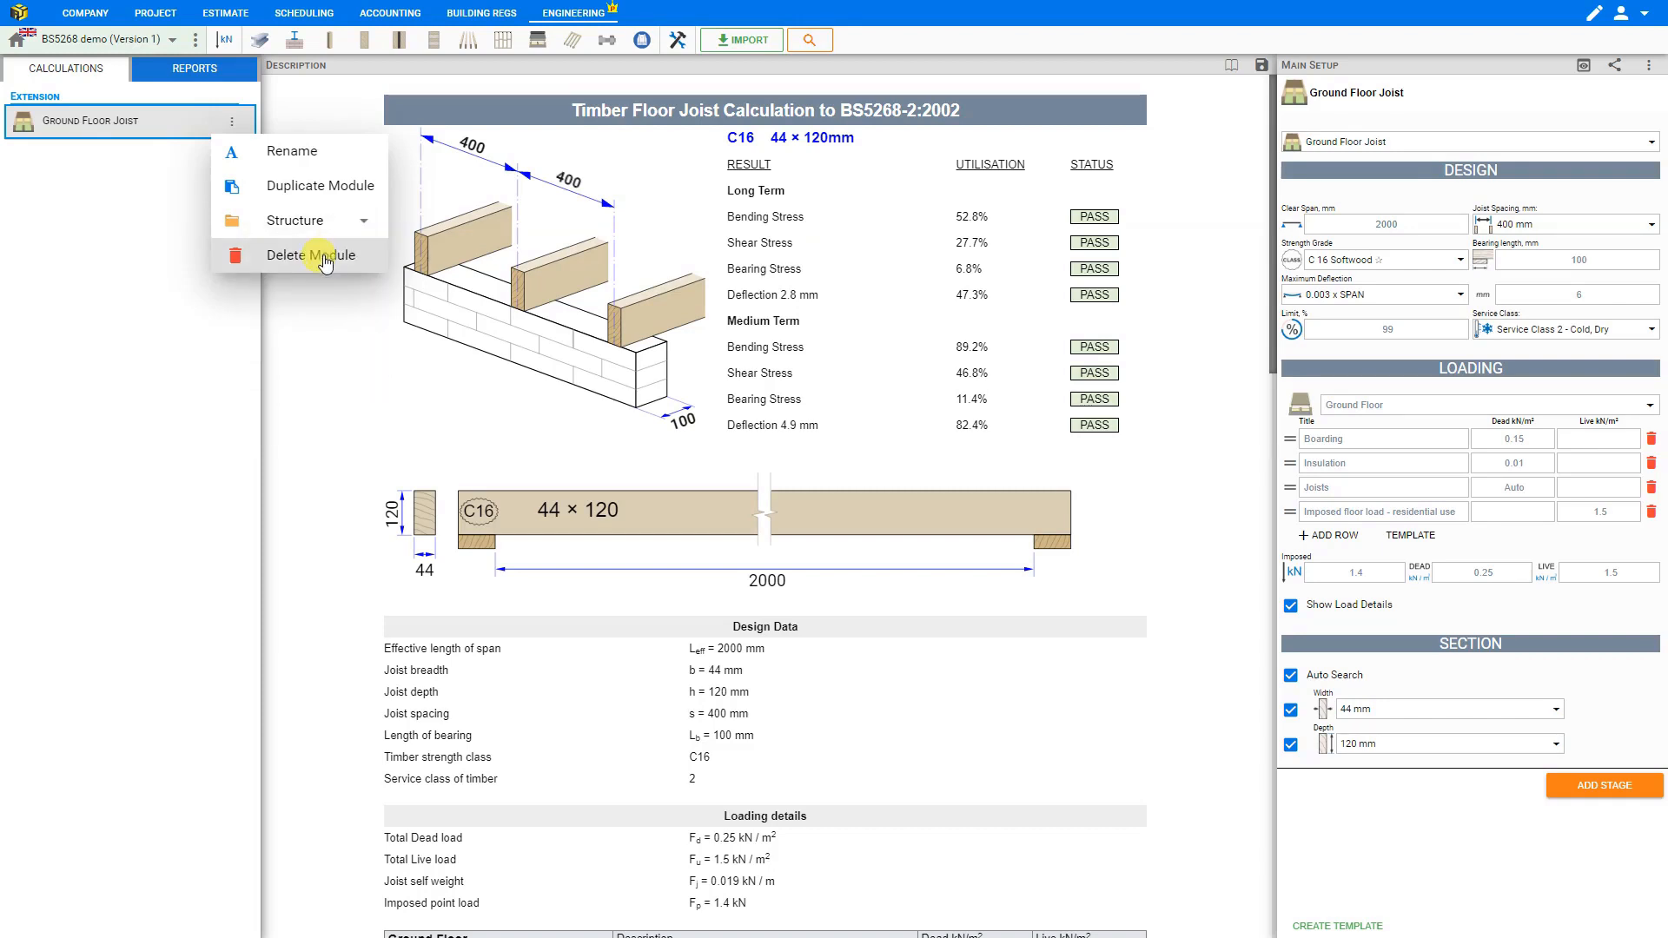
pyautogui.click(324, 150)
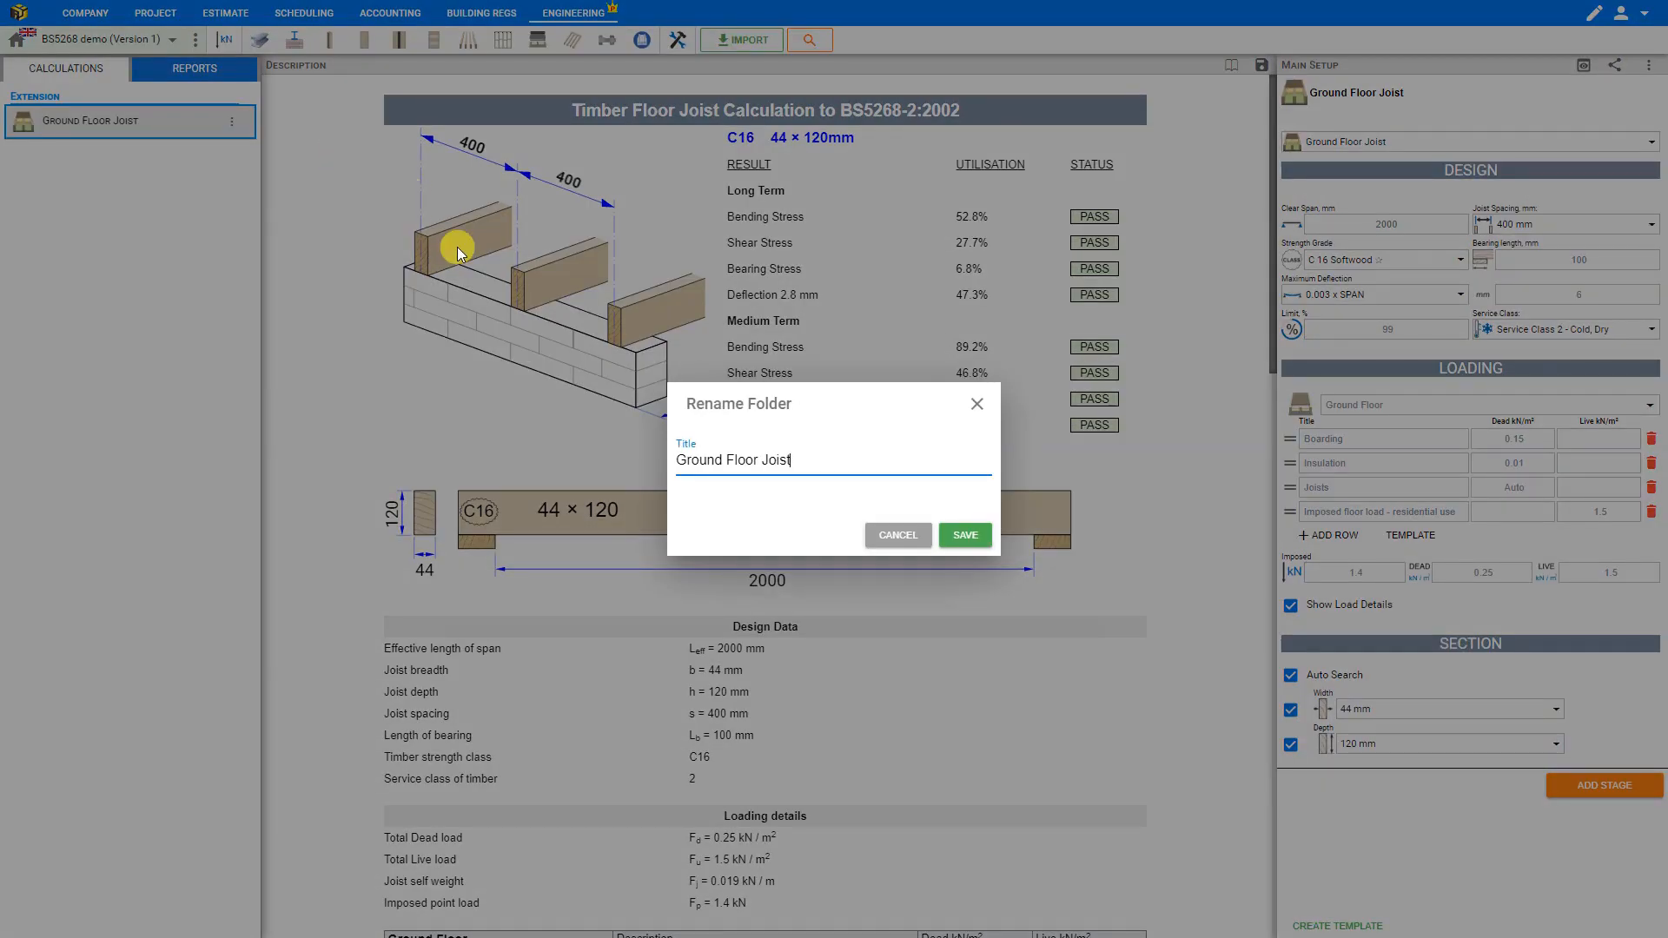
pyautogui.write('No1')
pyautogui.press('Return')
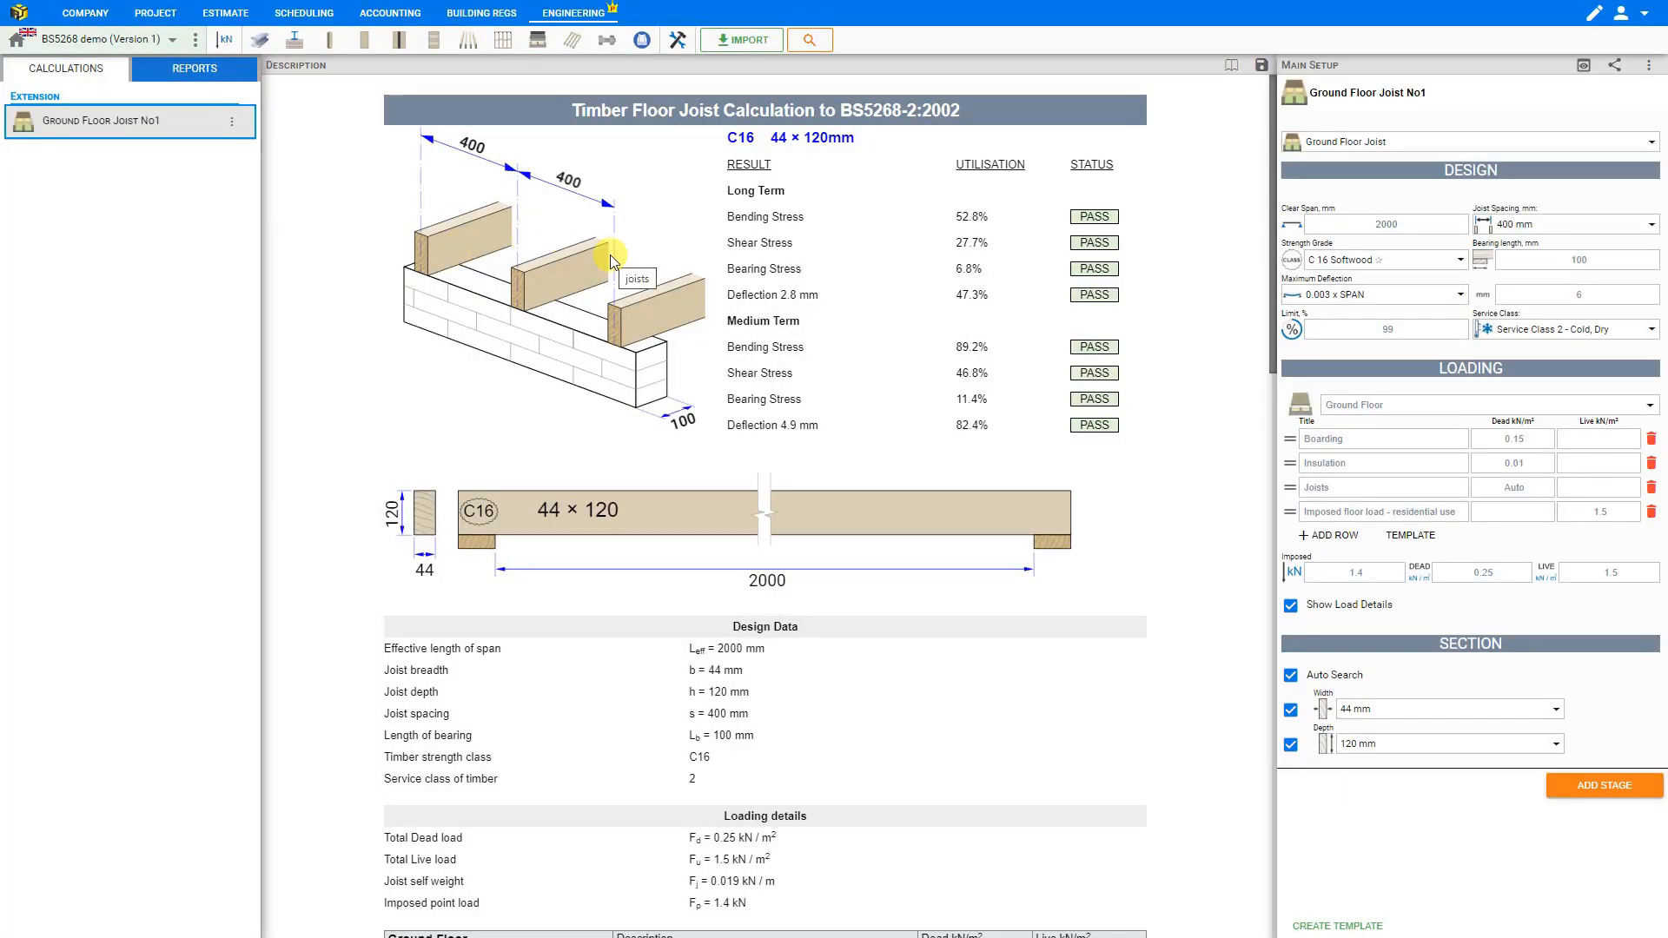
# Choose Ground Floor Joist as the joist type and set the clear span to 4000 mm.
pyautogui.click(1505, 152)
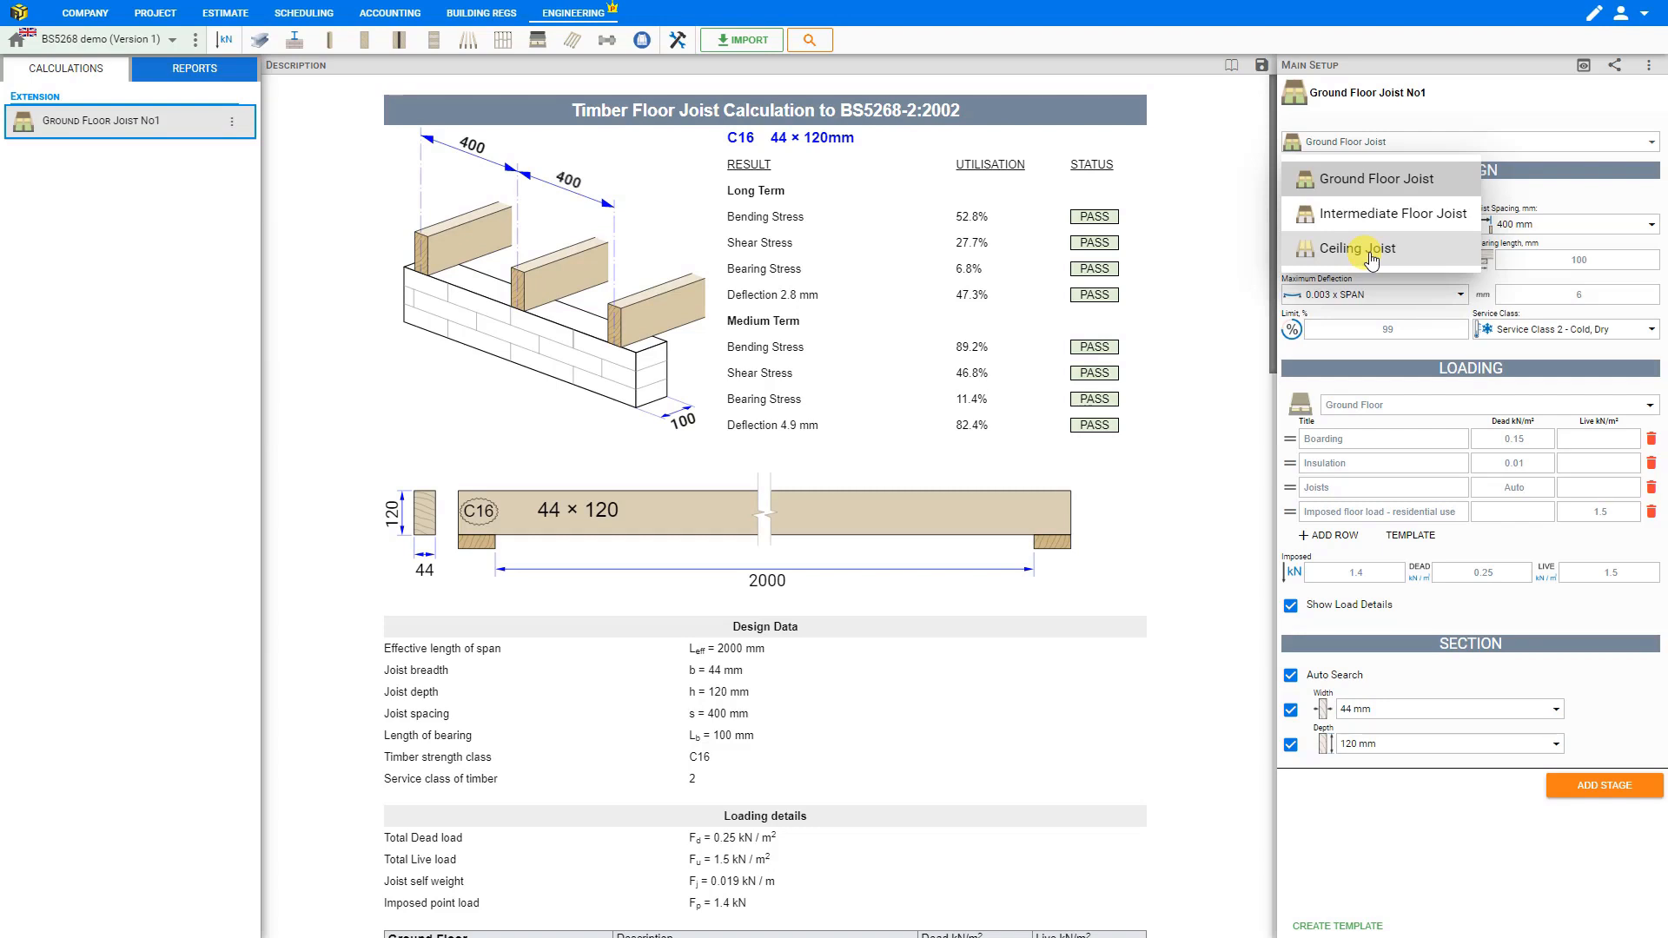
pyautogui.click(1371, 181)
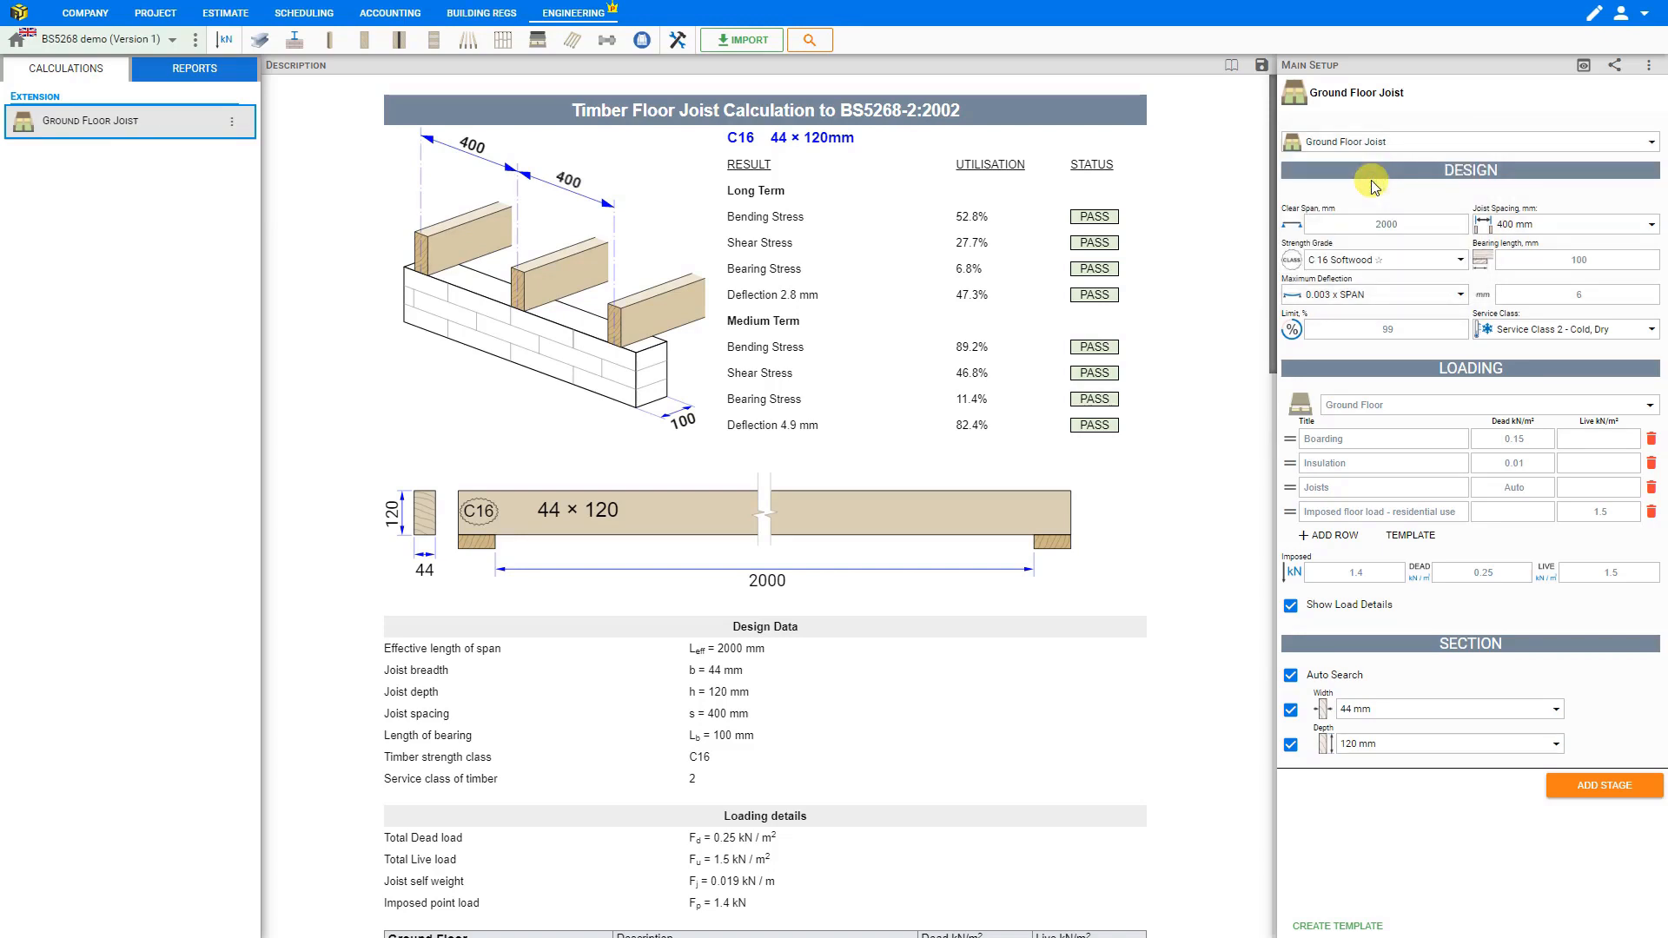
pyautogui.click(1410, 224)
pyautogui.moveTo(1375, 270); pyautogui.dragTo(1433, 275)
pyautogui.doubleClick(1390, 225)
pyautogui.write('4000')
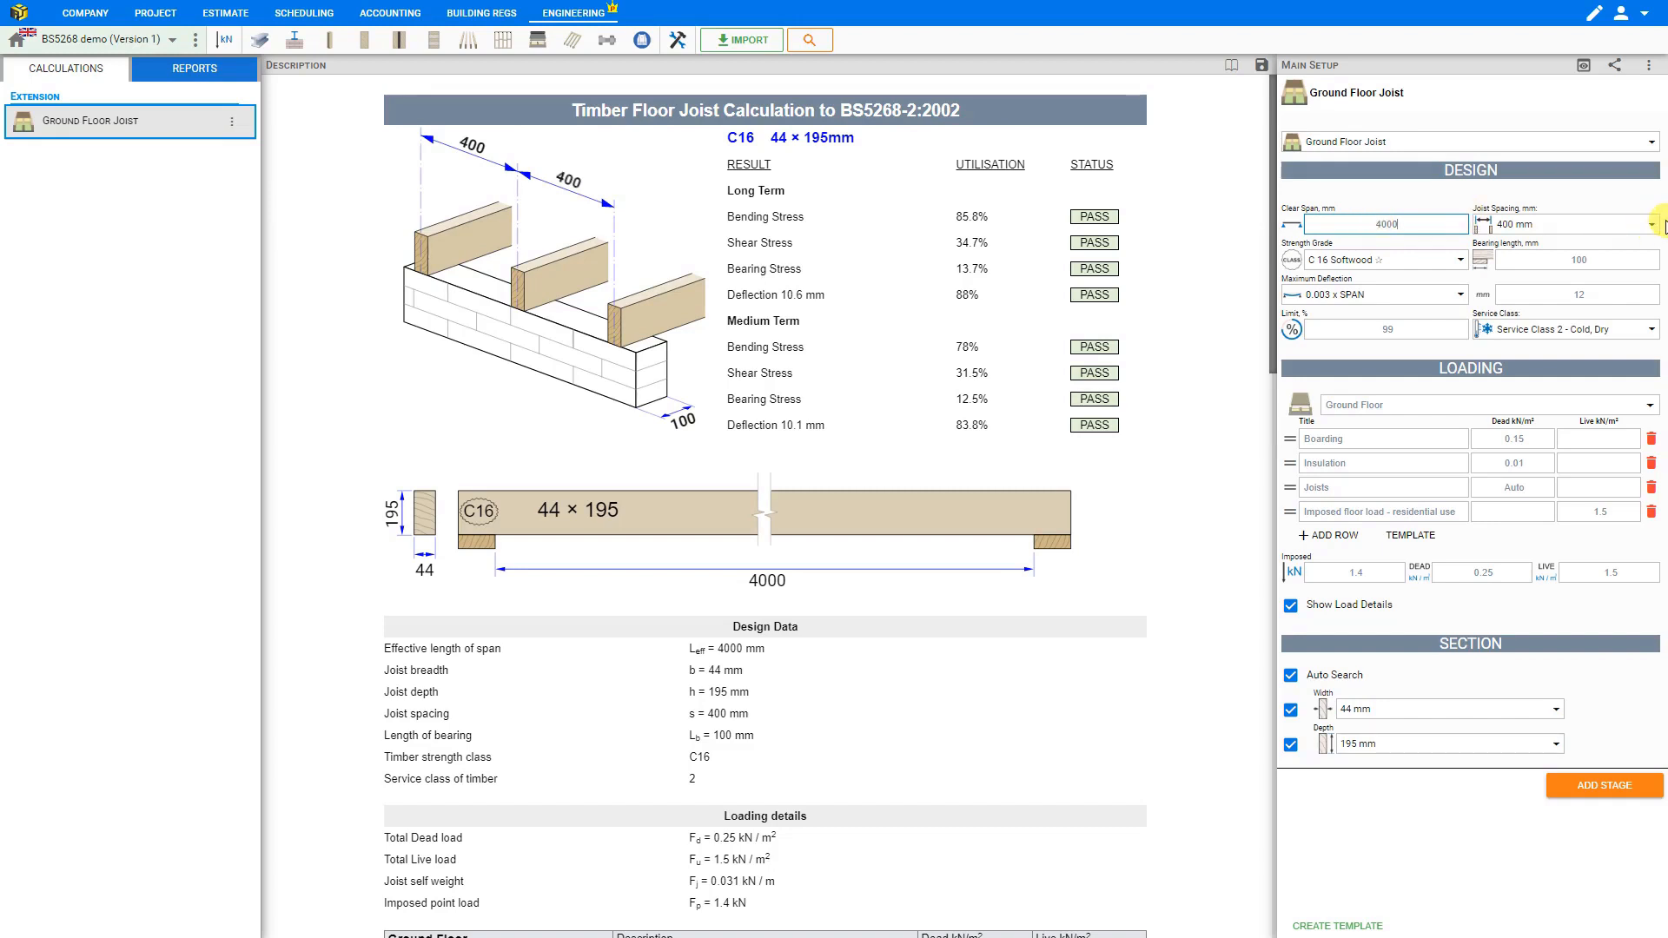
# Select 400 mm joist spacing and set the strength grade to C 24 Softwood.
pyautogui.click(1596, 225)
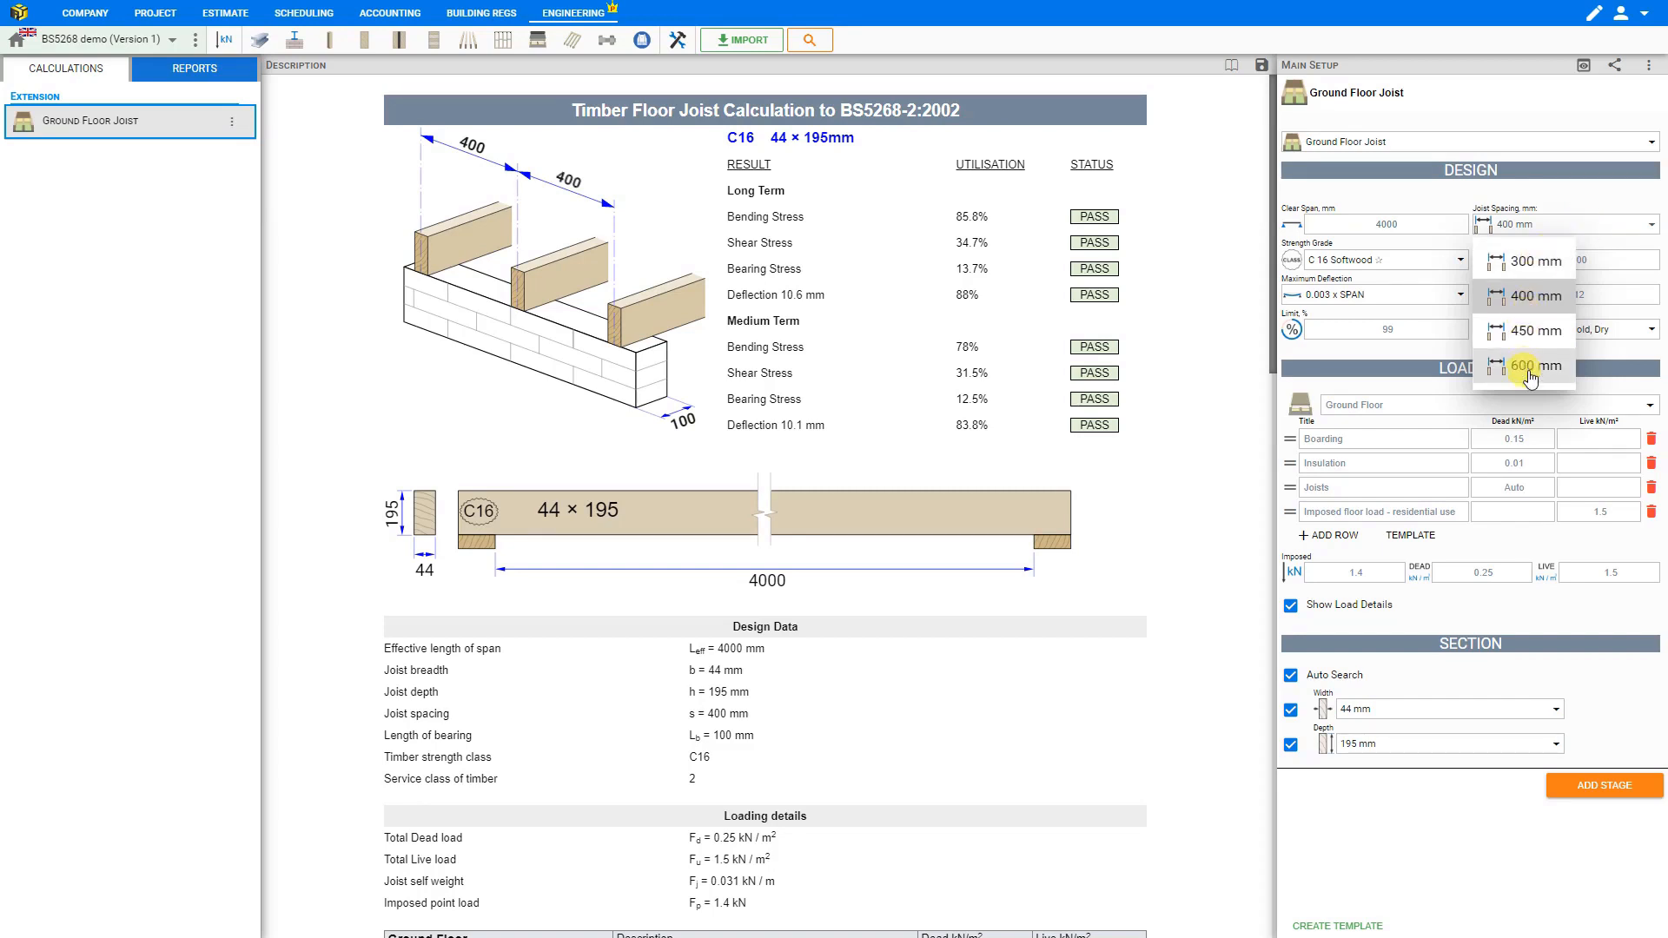
pyautogui.click(1518, 296)
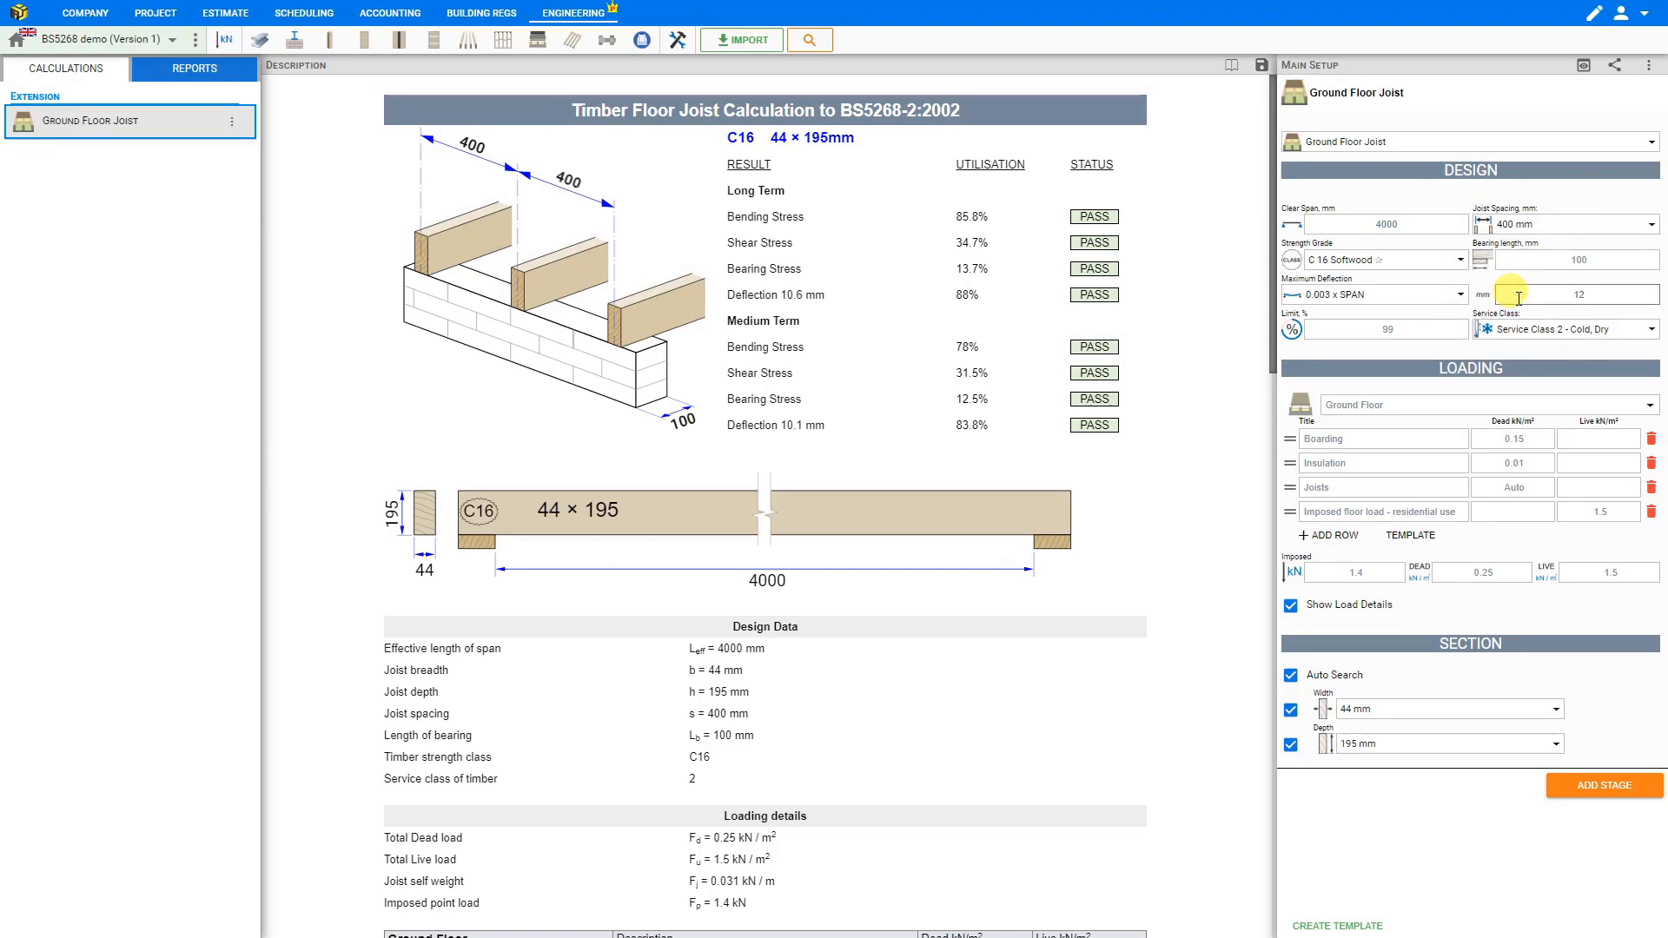
pyautogui.click(1434, 265)
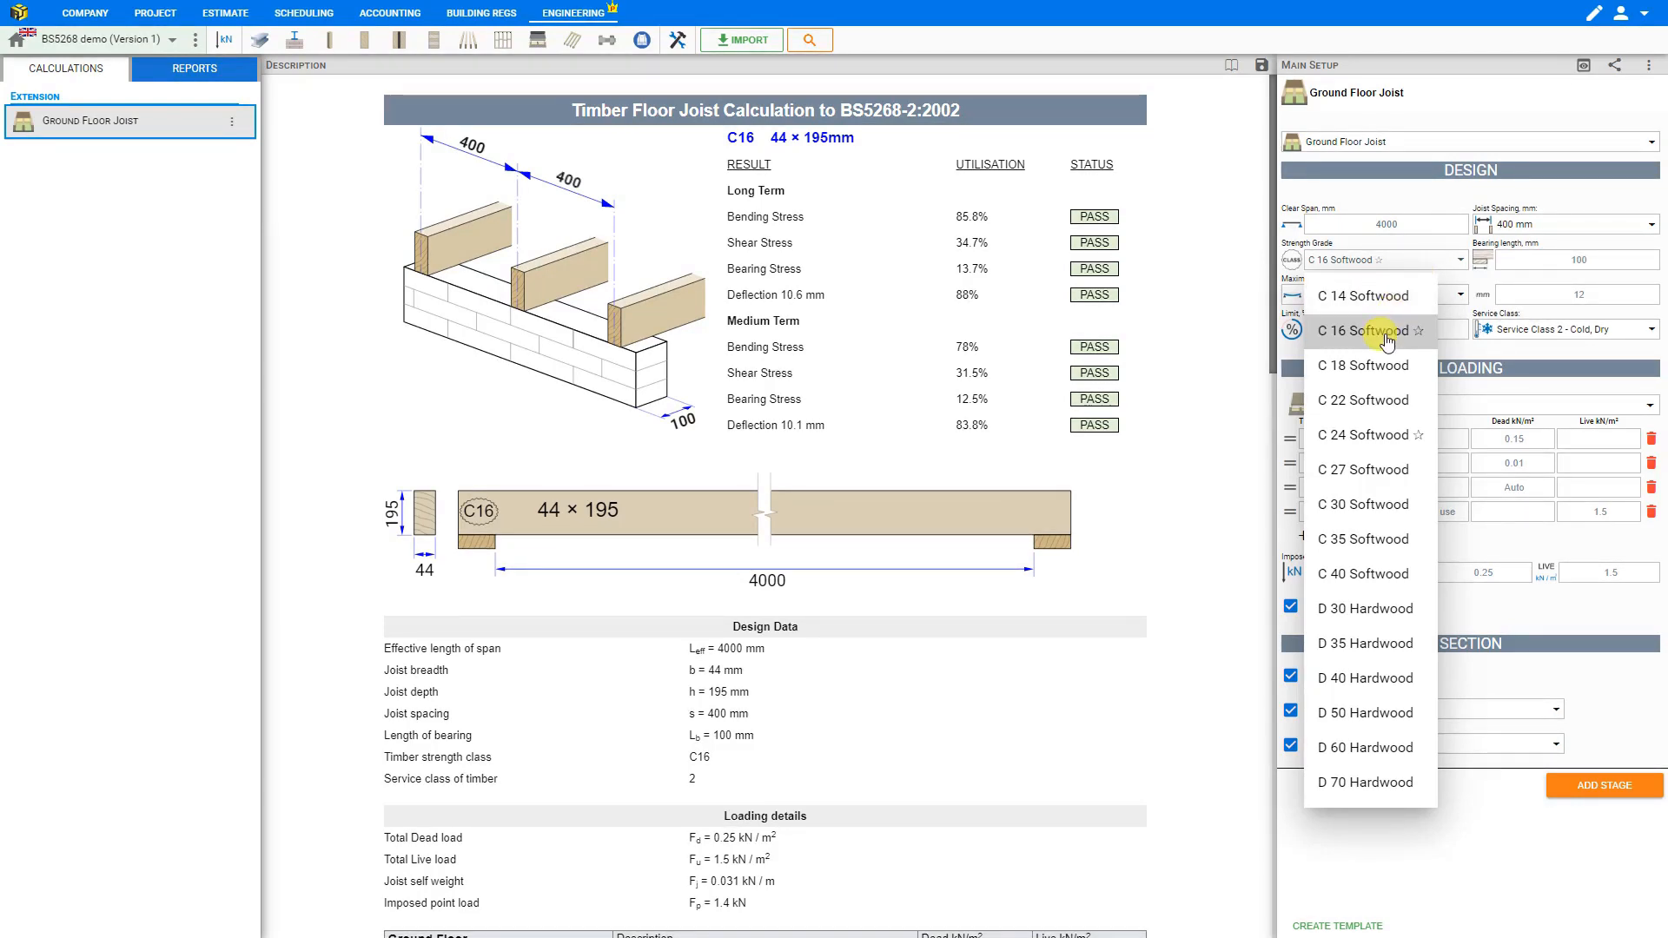
pyautogui.click(1348, 435)
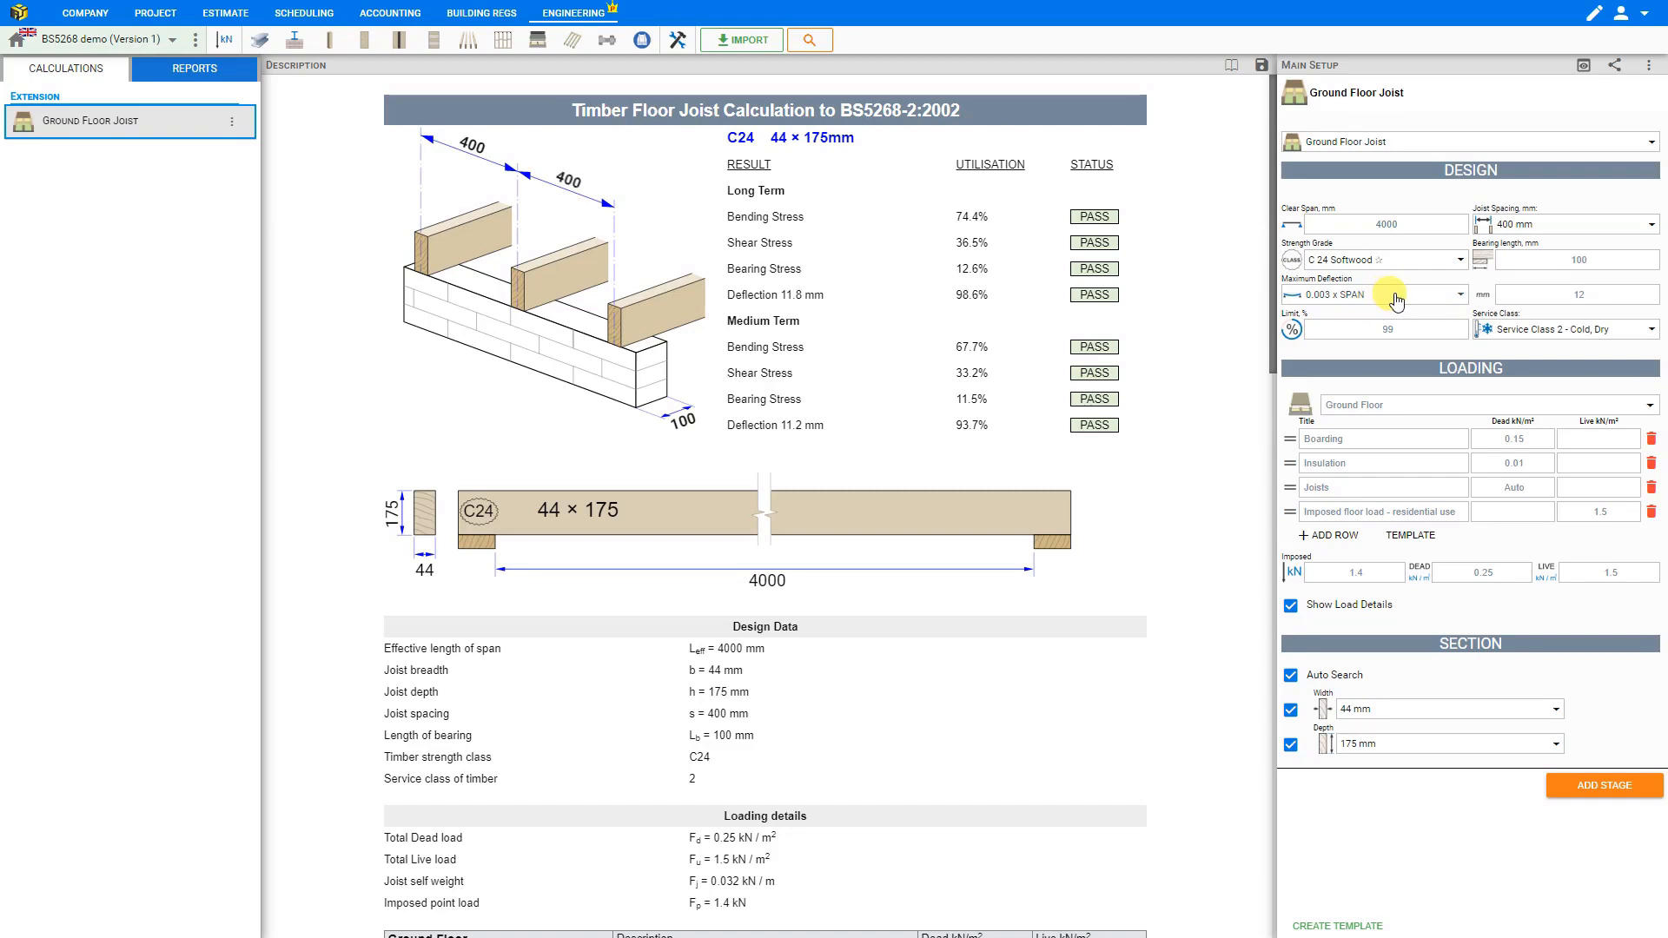
# Set the maximum deflection to 14 mm and select Service Class 2 - Cold, Dry.
pyautogui.click(1580, 295)
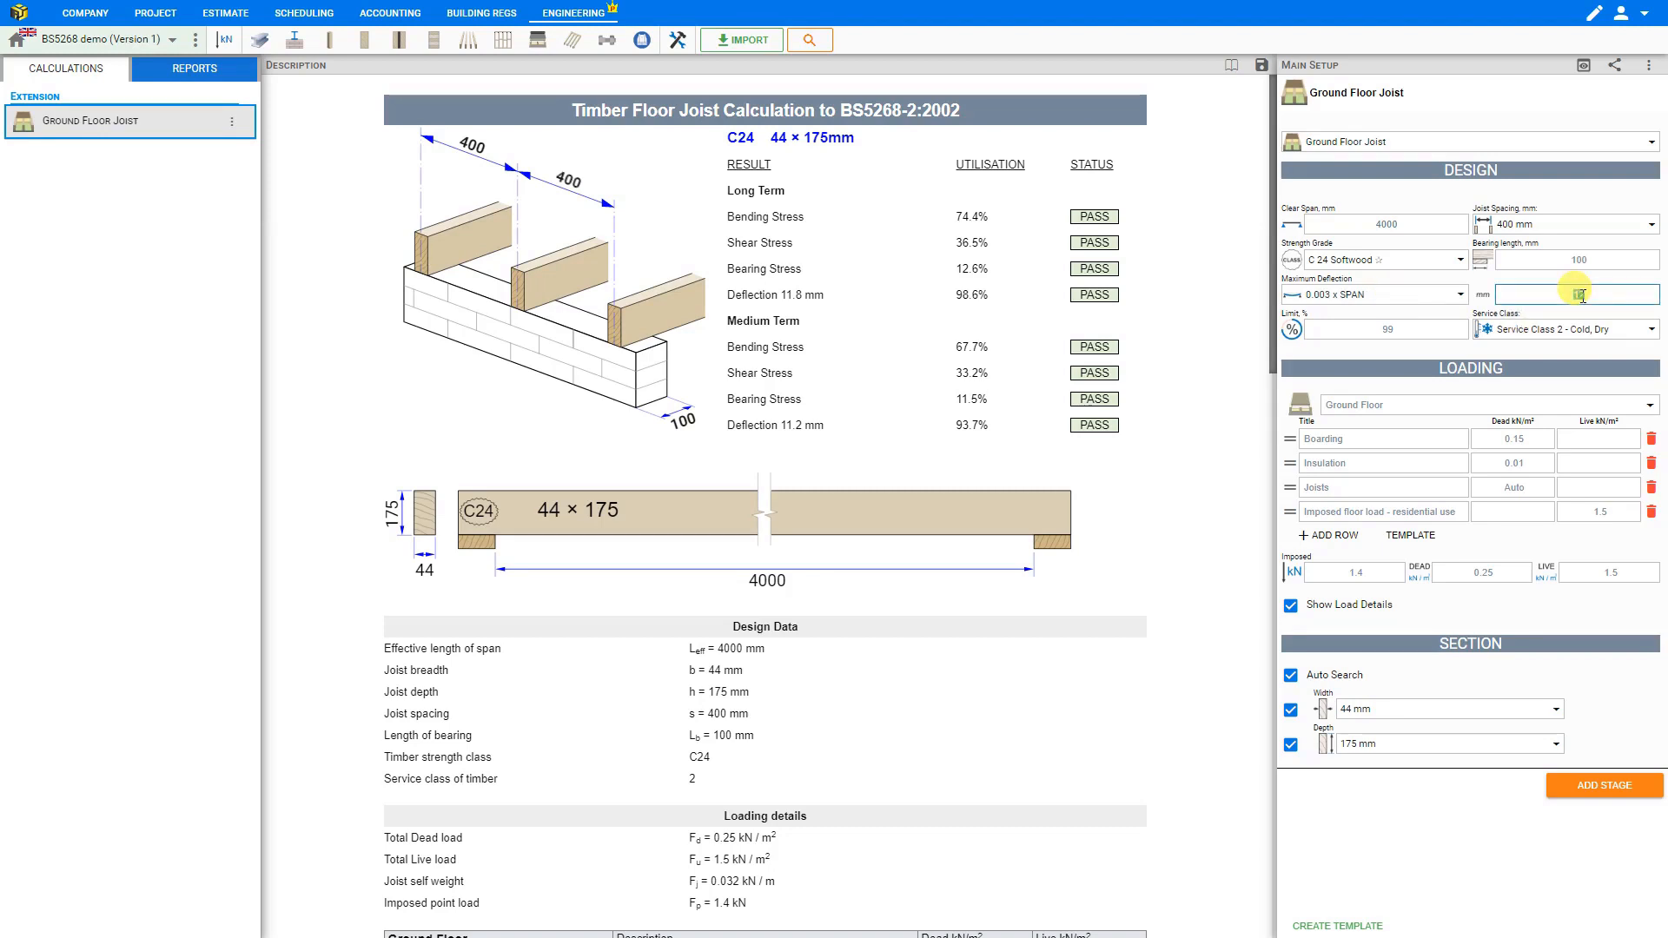
pyautogui.press('BackSpace')
pyautogui.write('14')
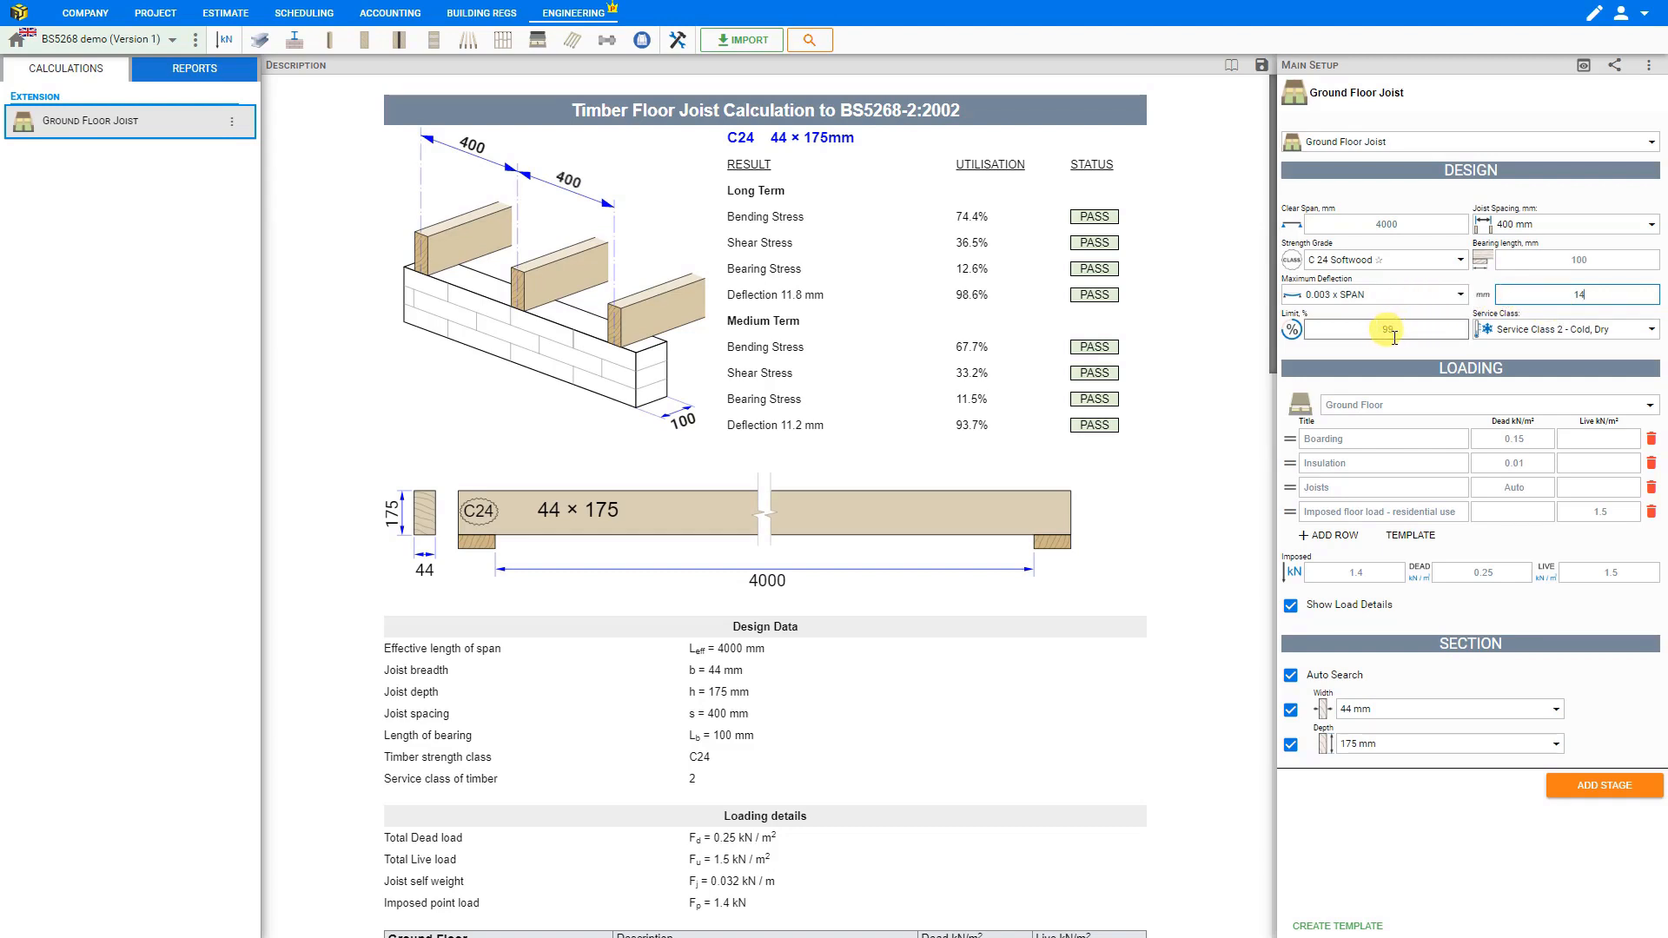
pyautogui.click(1618, 338)
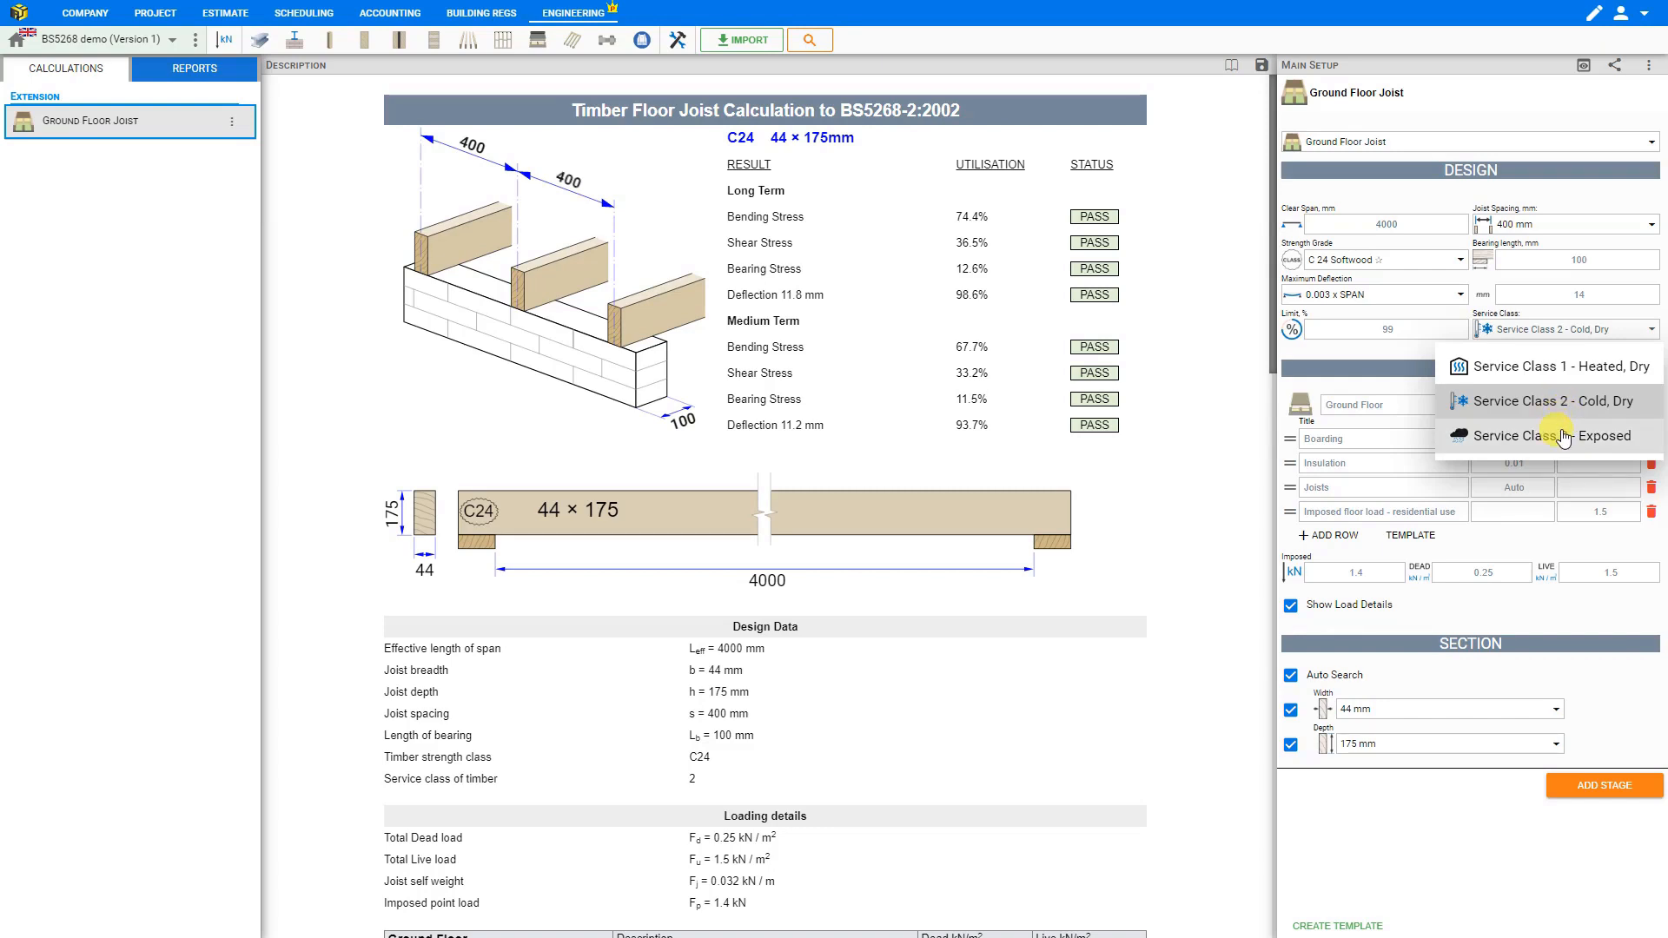
pyautogui.click(1561, 400)
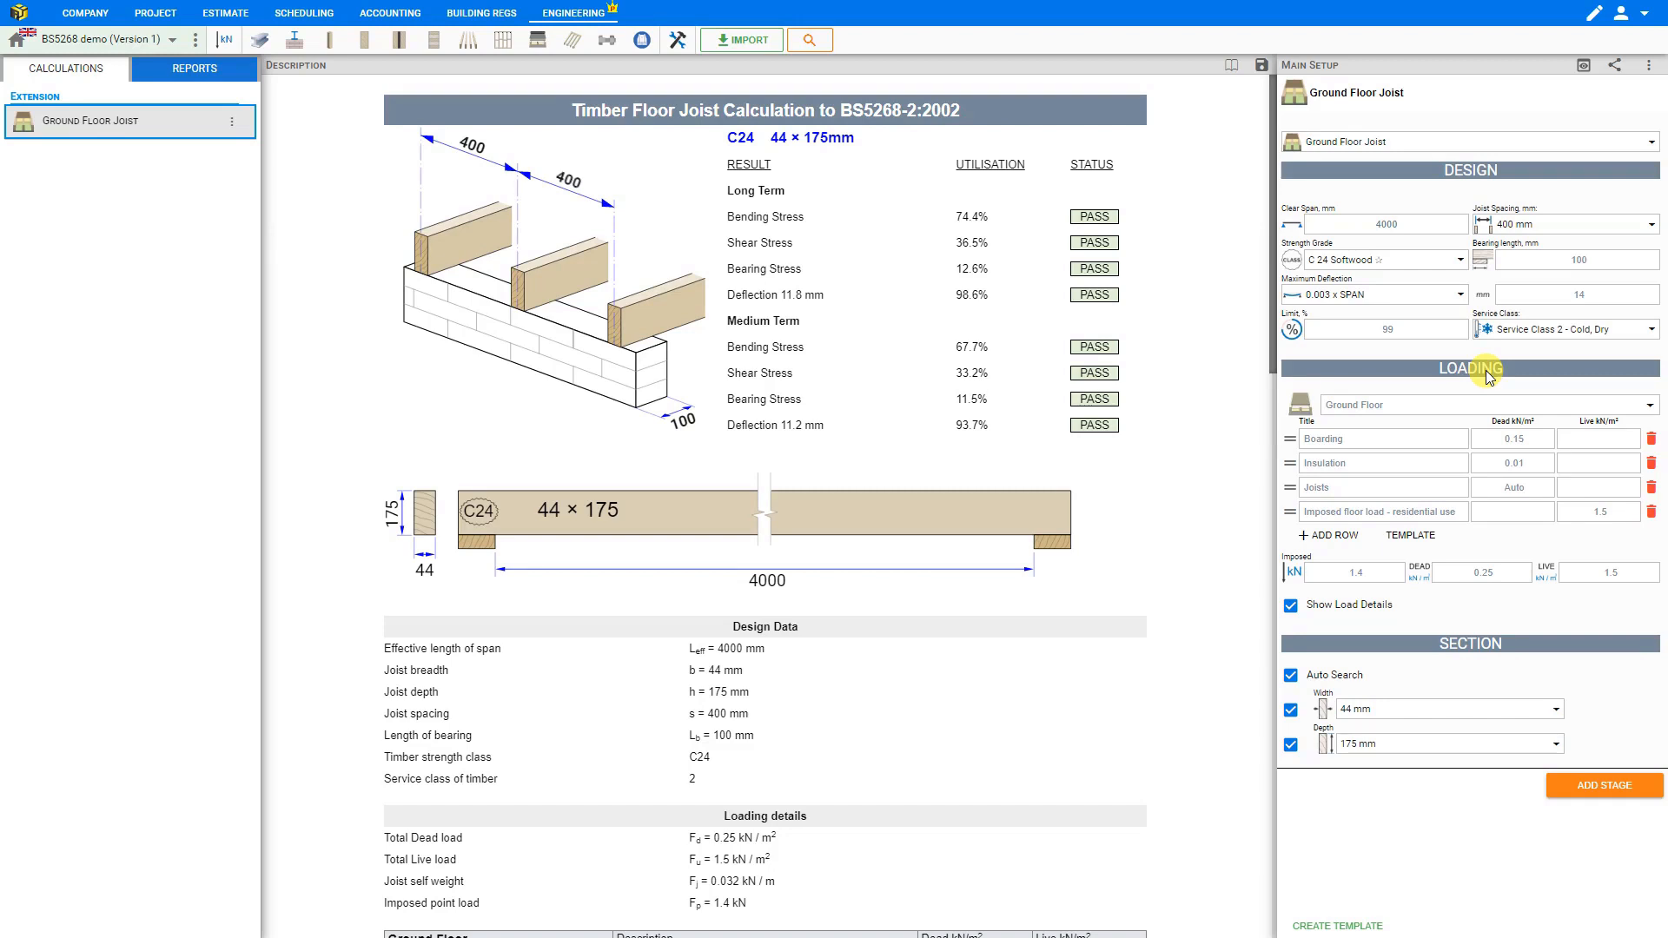
pyautogui.click(1356, 574)
pyautogui.click(1433, 573)
pyautogui.click(1616, 571)
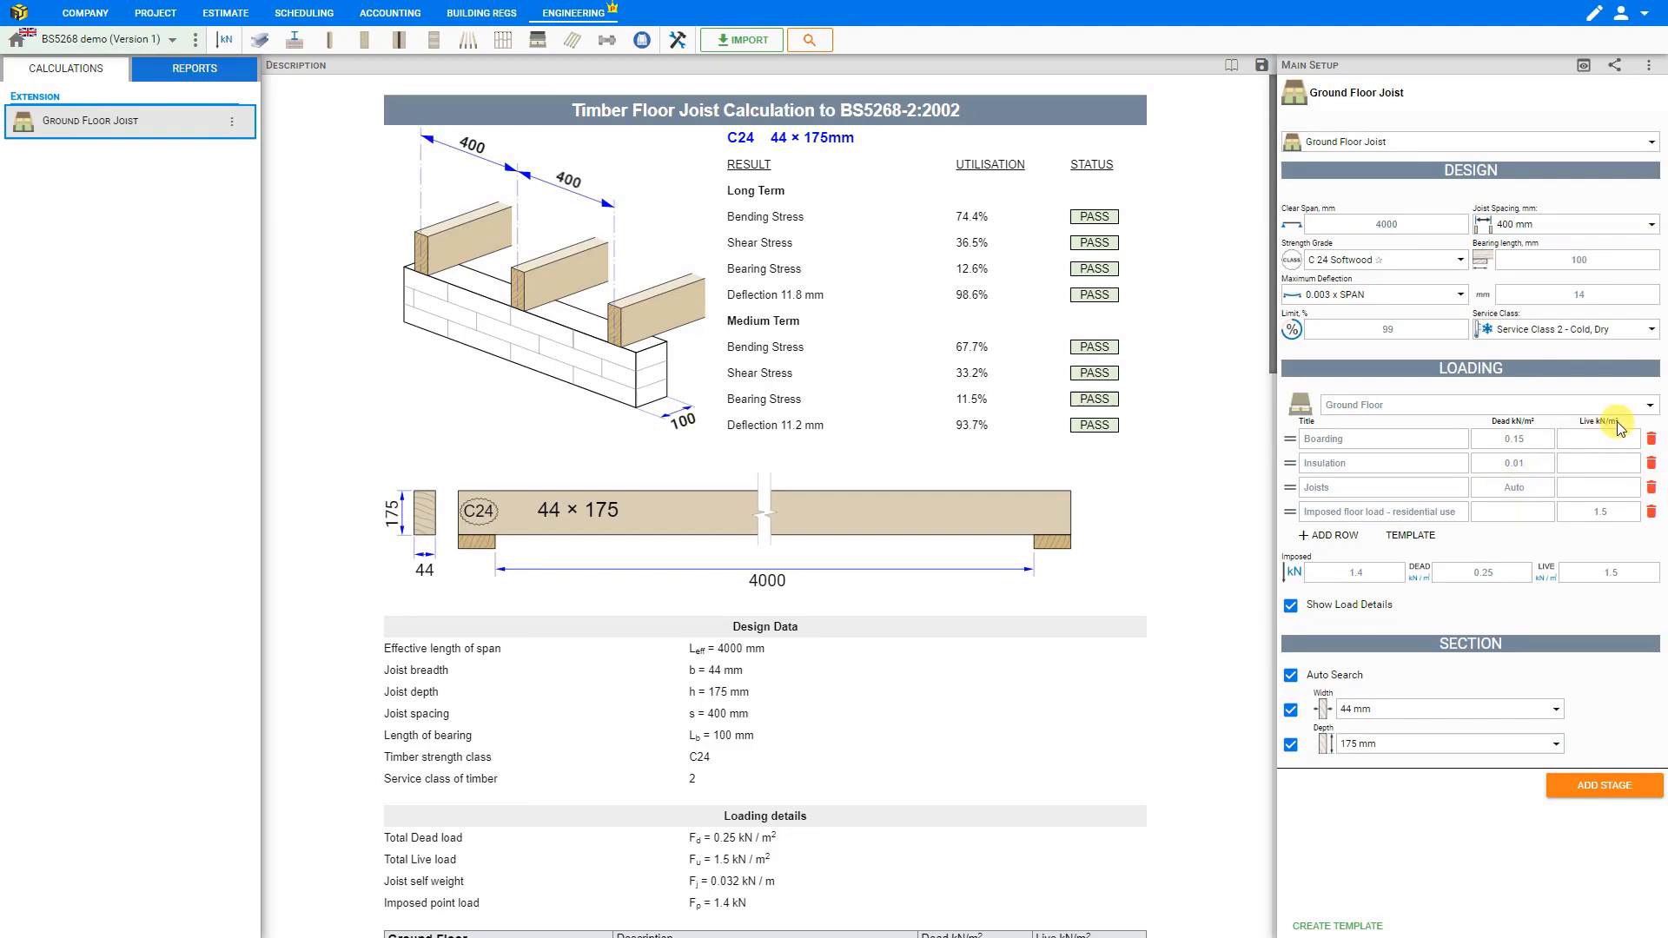
pyautogui.click(1650, 409)
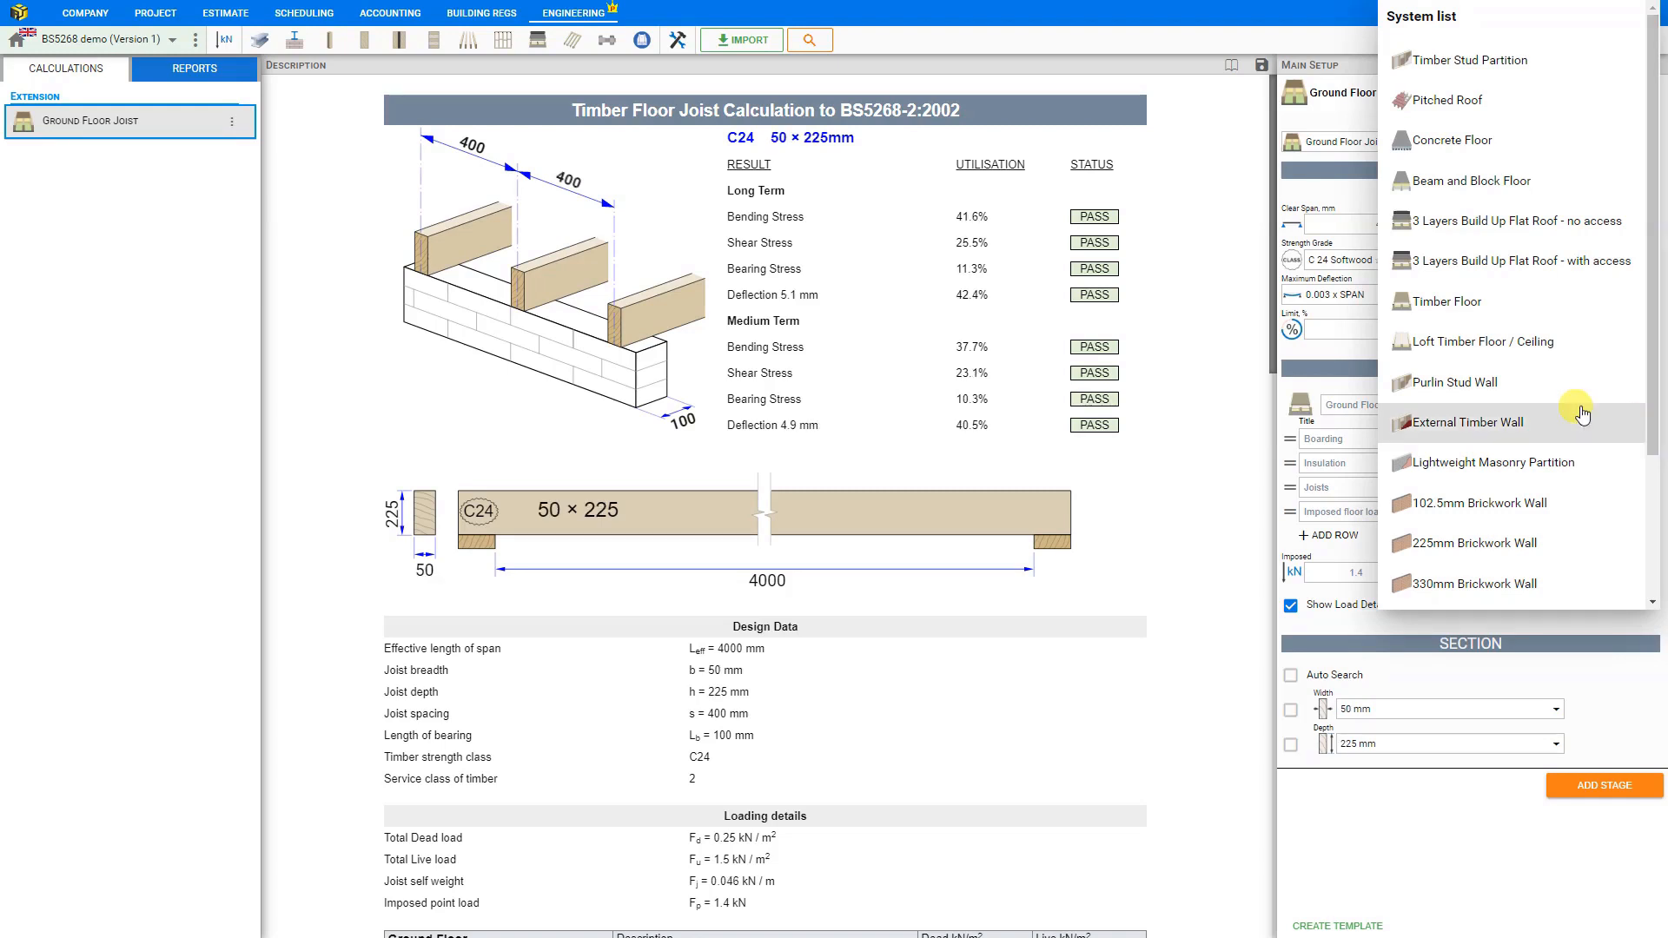
pyautogui.click(1333, 387)
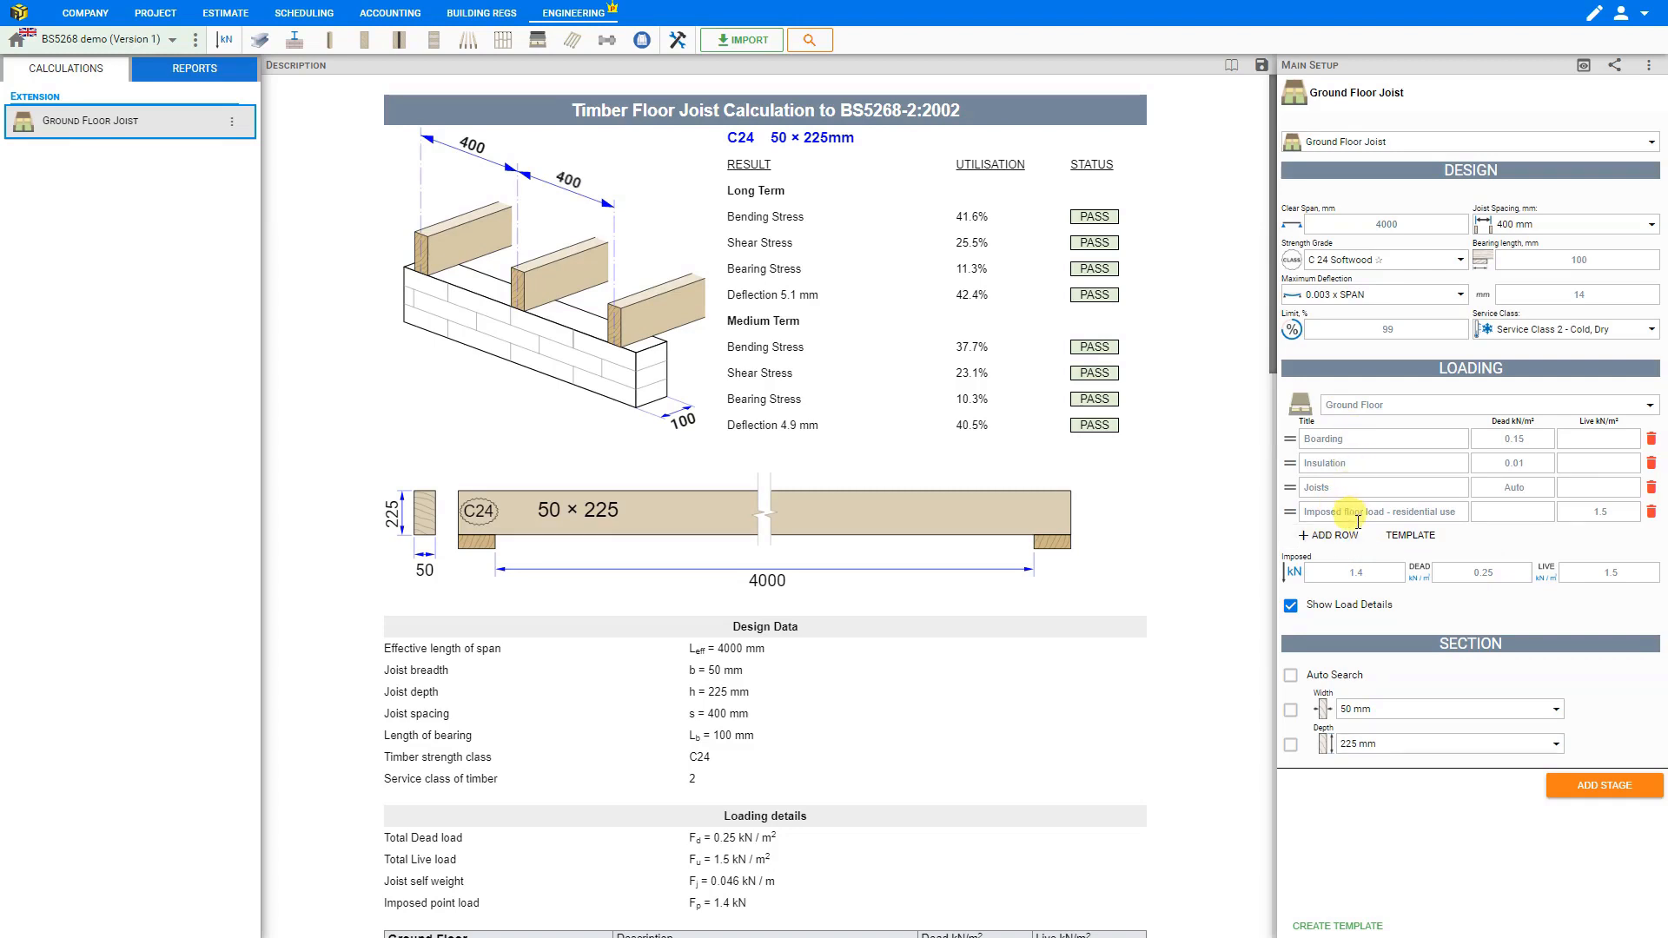
# Add a load row titled Plywood with a dead load of .12 kN/m² and place it directly below Boarding.
pyautogui.click(1321, 538)
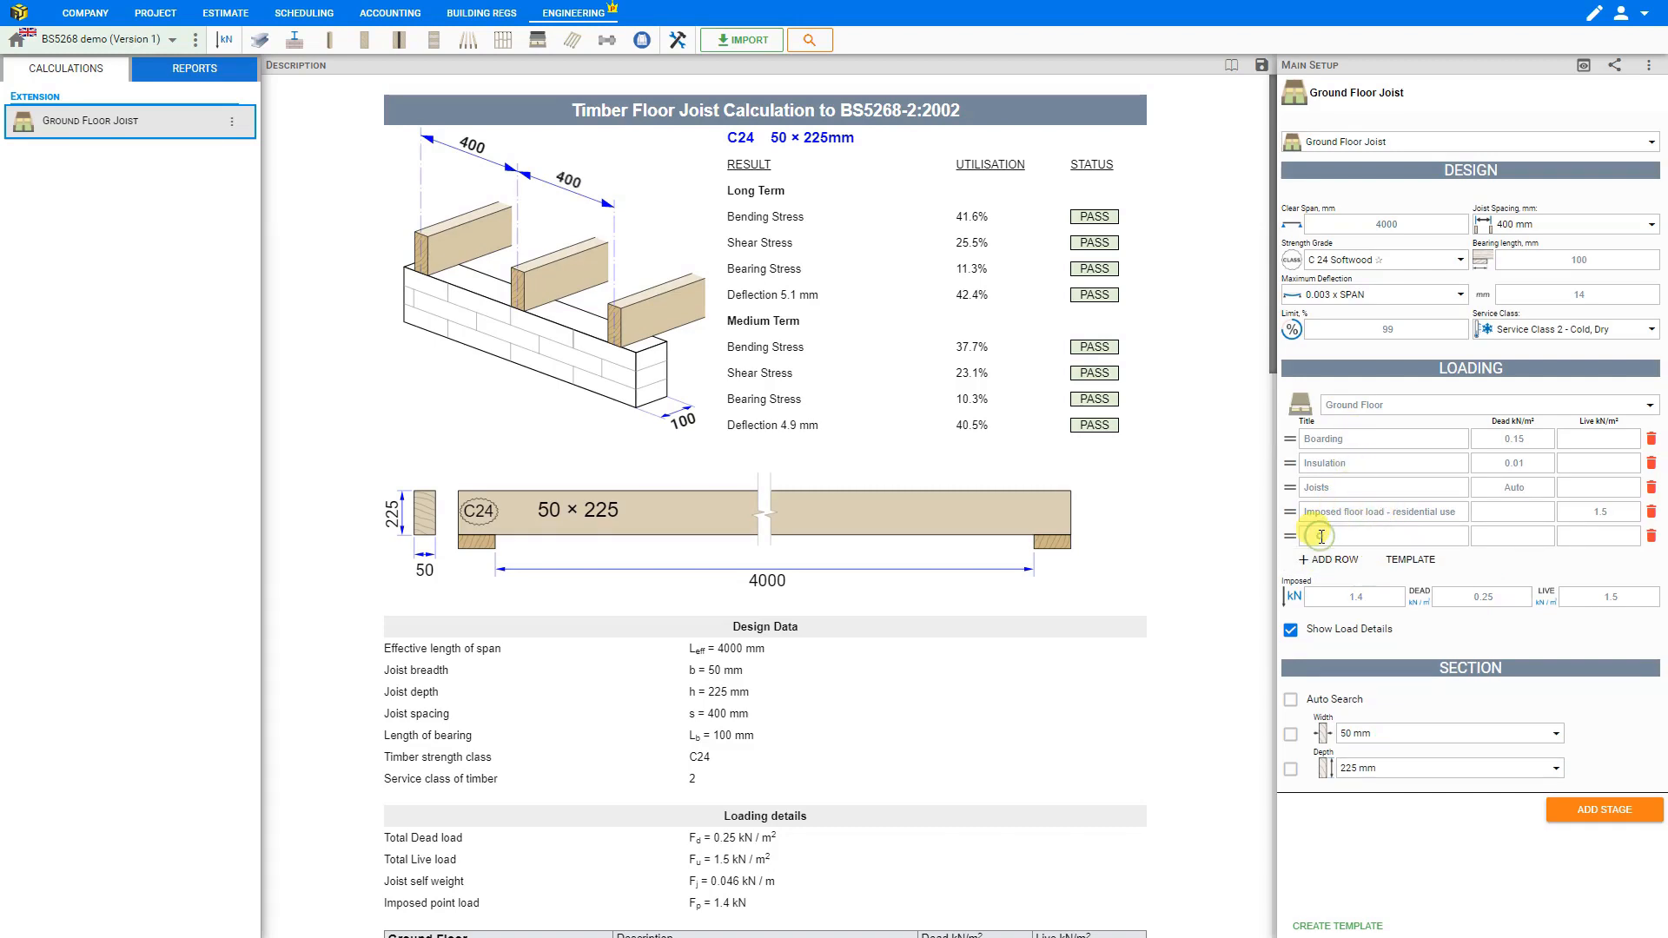
pyautogui.write('Plywood')
pyautogui.click(1534, 533)
pyautogui.write('.12')
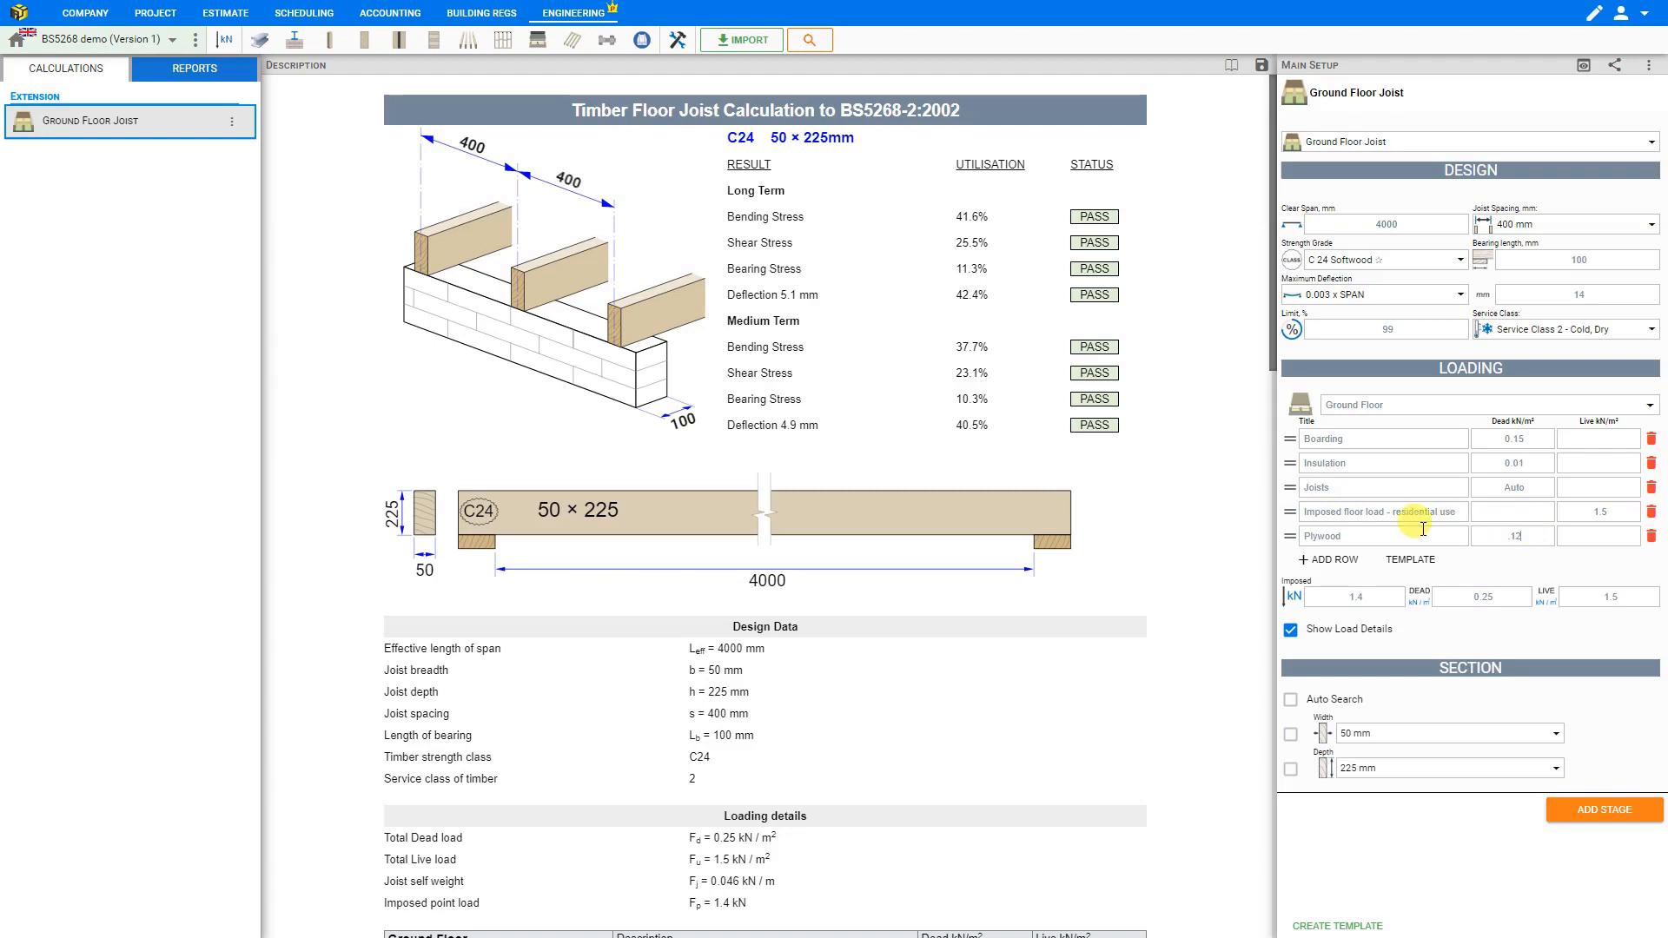
pyautogui.moveTo(1292, 542); pyautogui.dragTo(1293, 466)
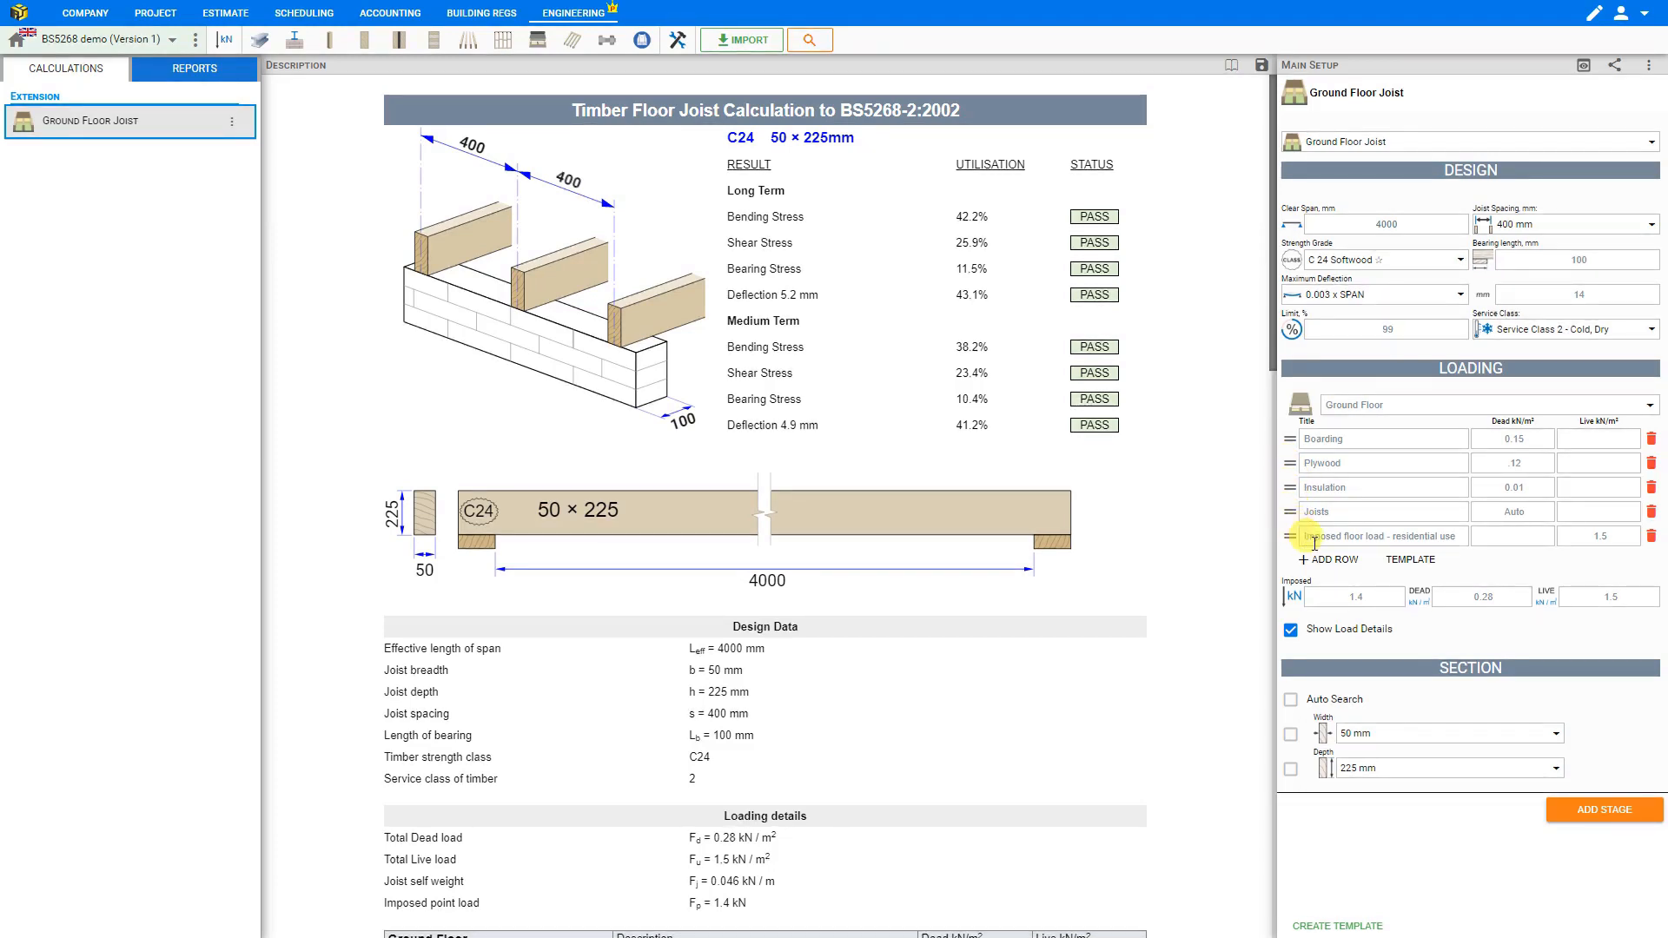
# Open the load templates and examine the categories from timber, insulation and finishes through to imposed and snow loads.
pyautogui.click(1417, 565)
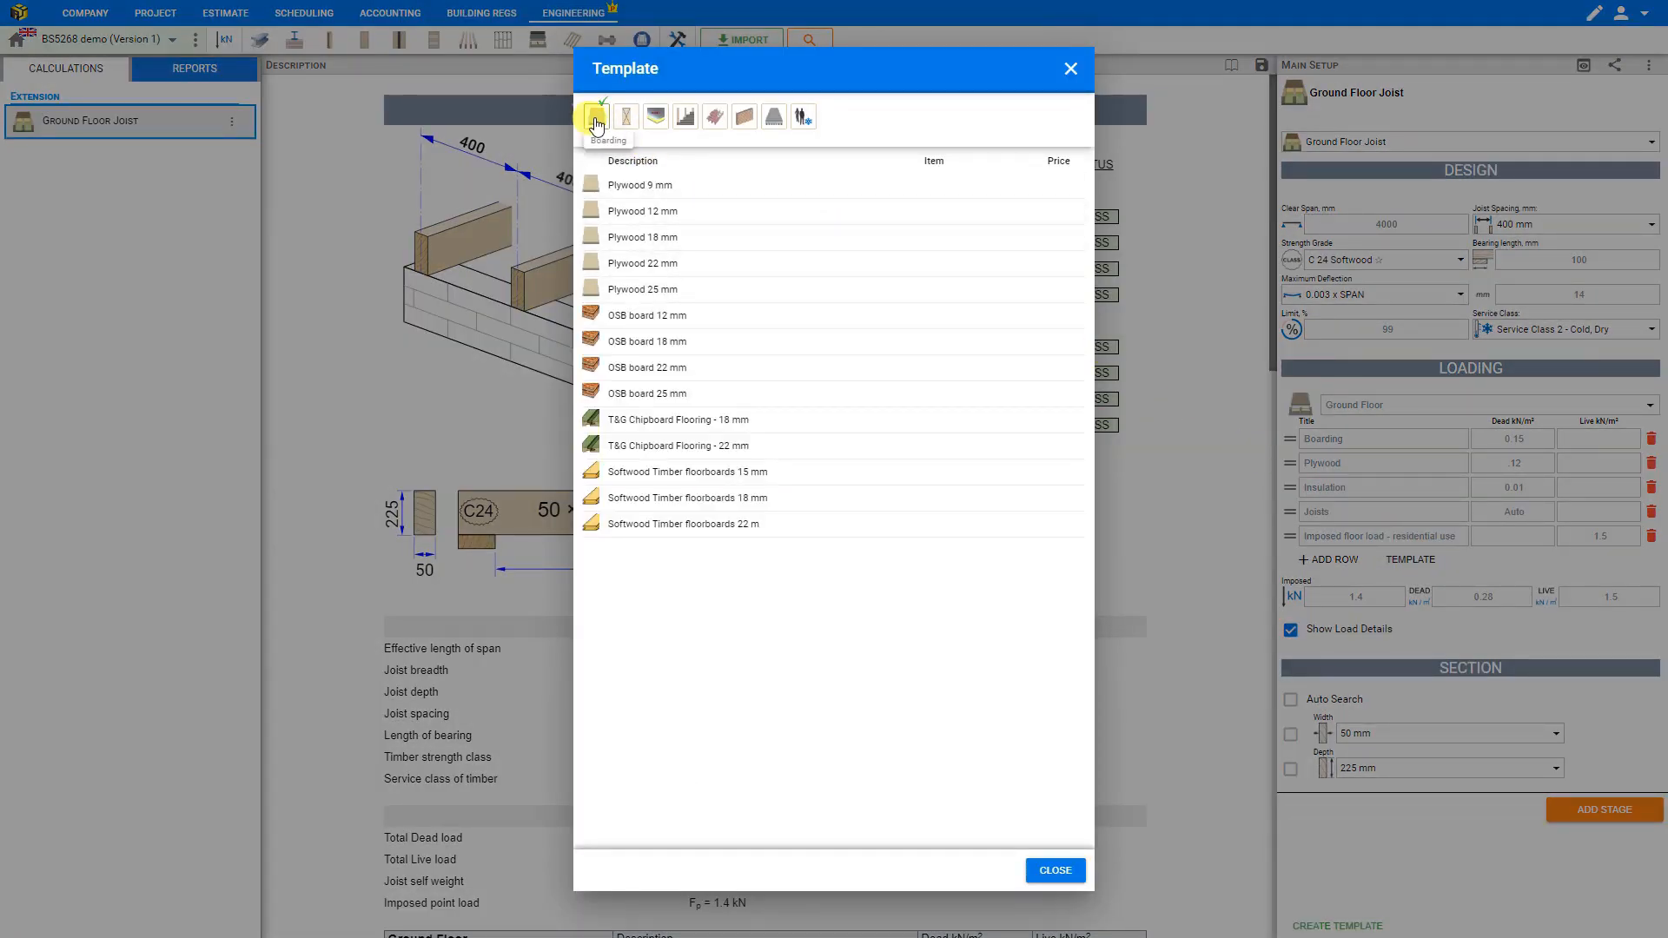
pyautogui.click(628, 121)
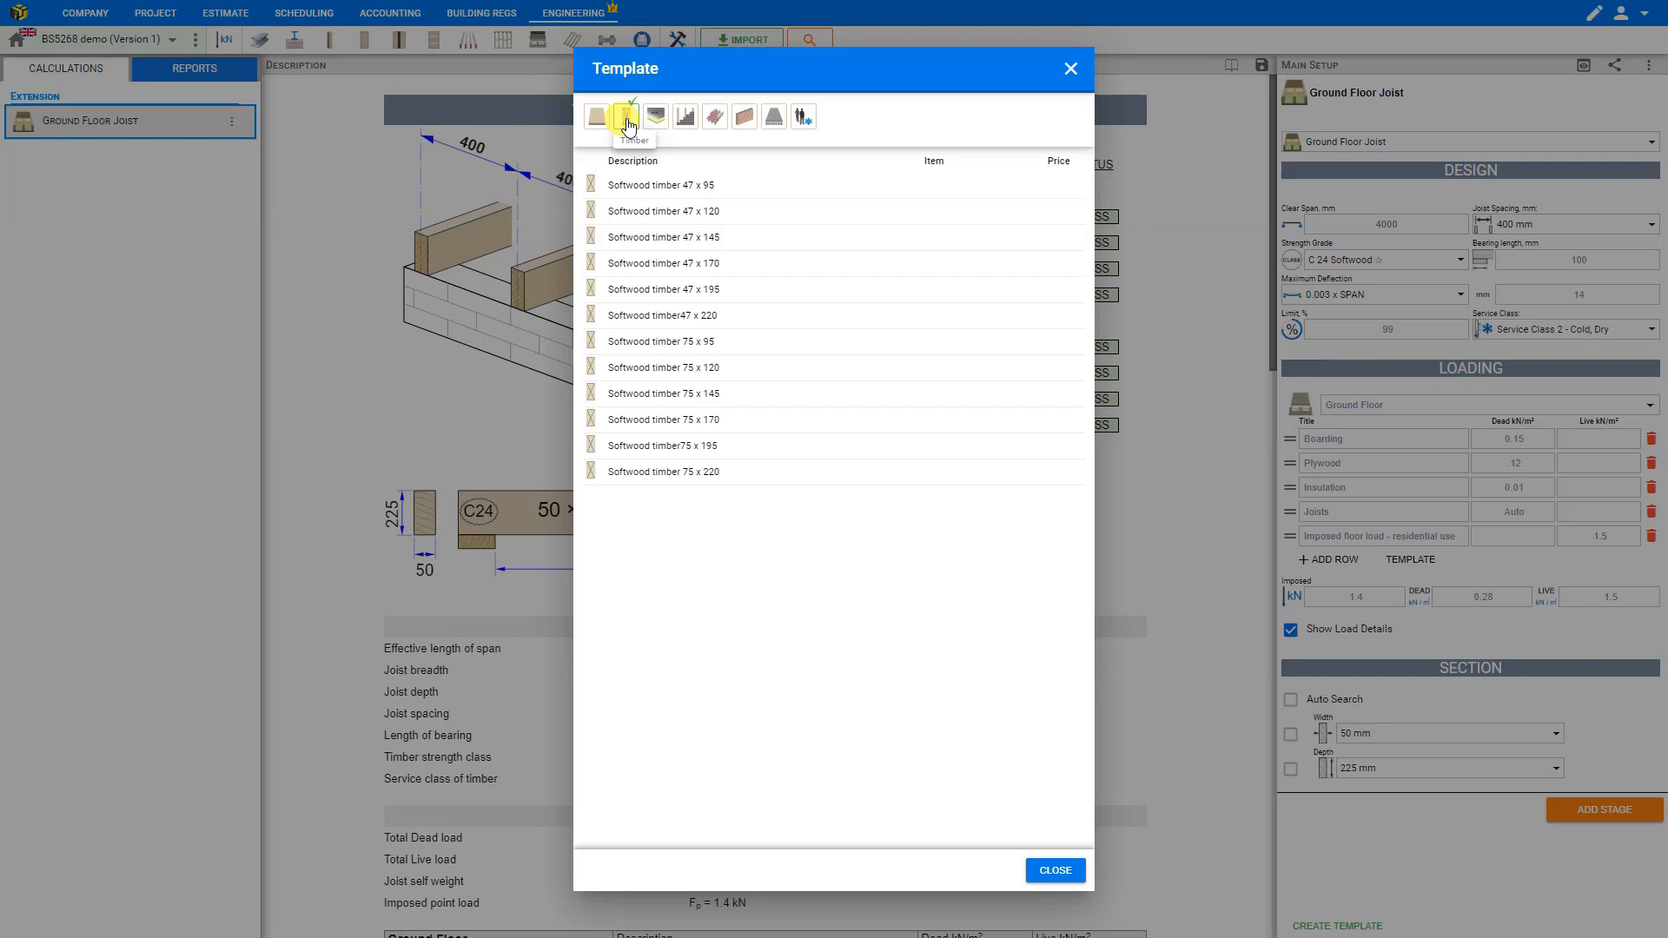
pyautogui.click(654, 121)
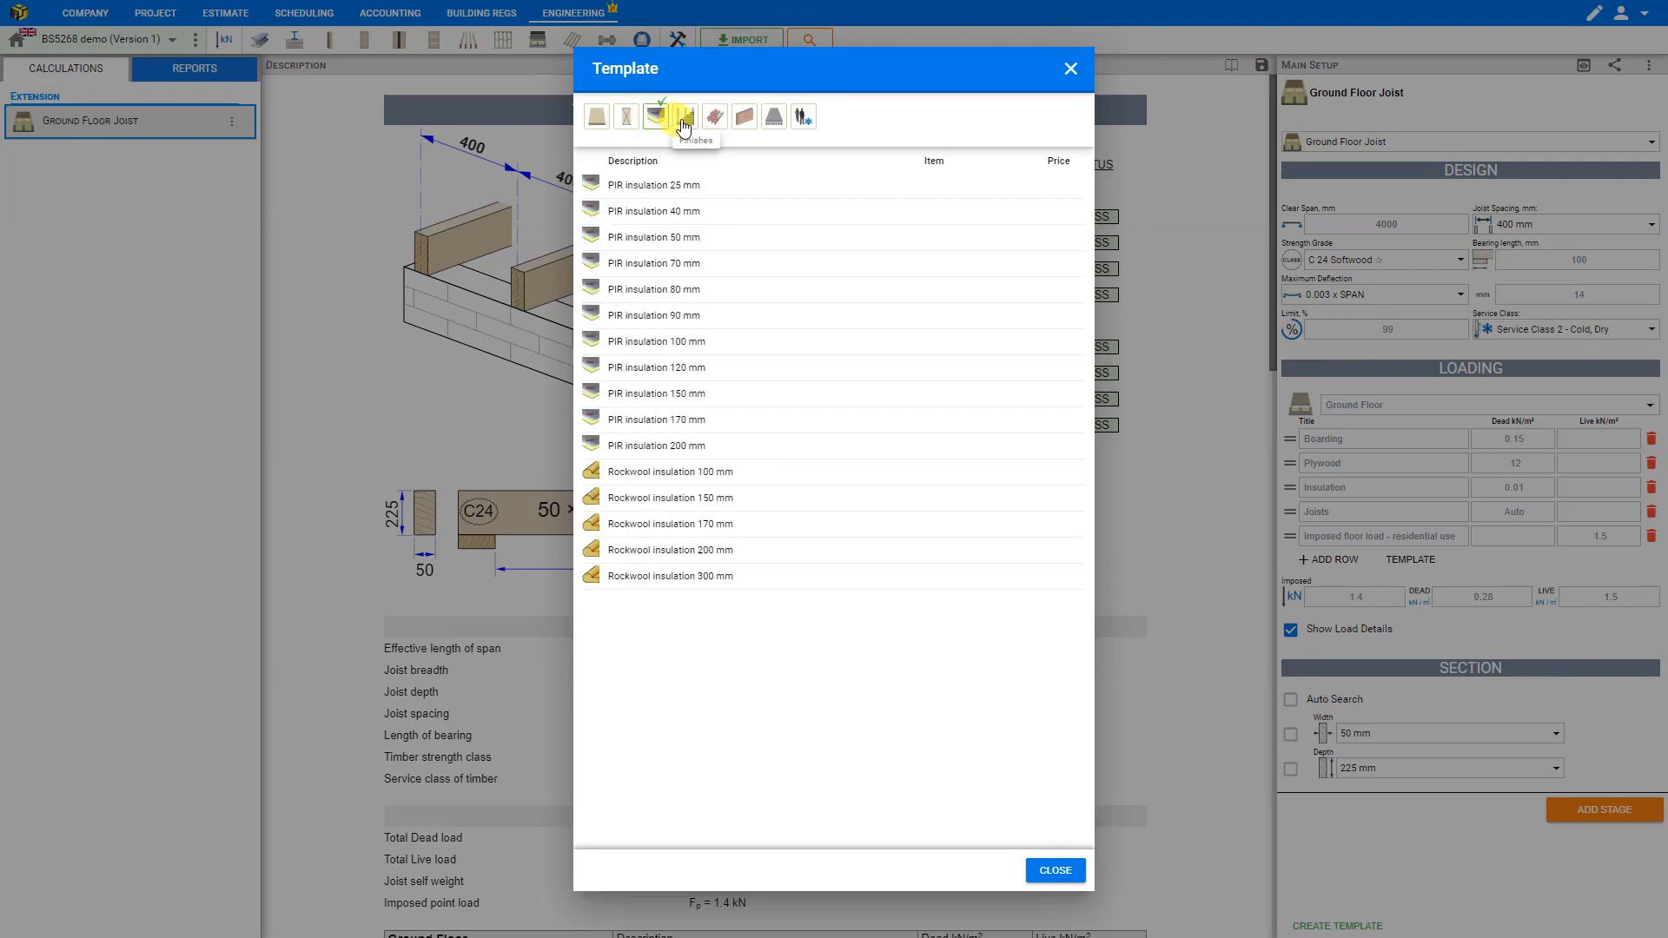
pyautogui.click(686, 122)
pyautogui.click(714, 119)
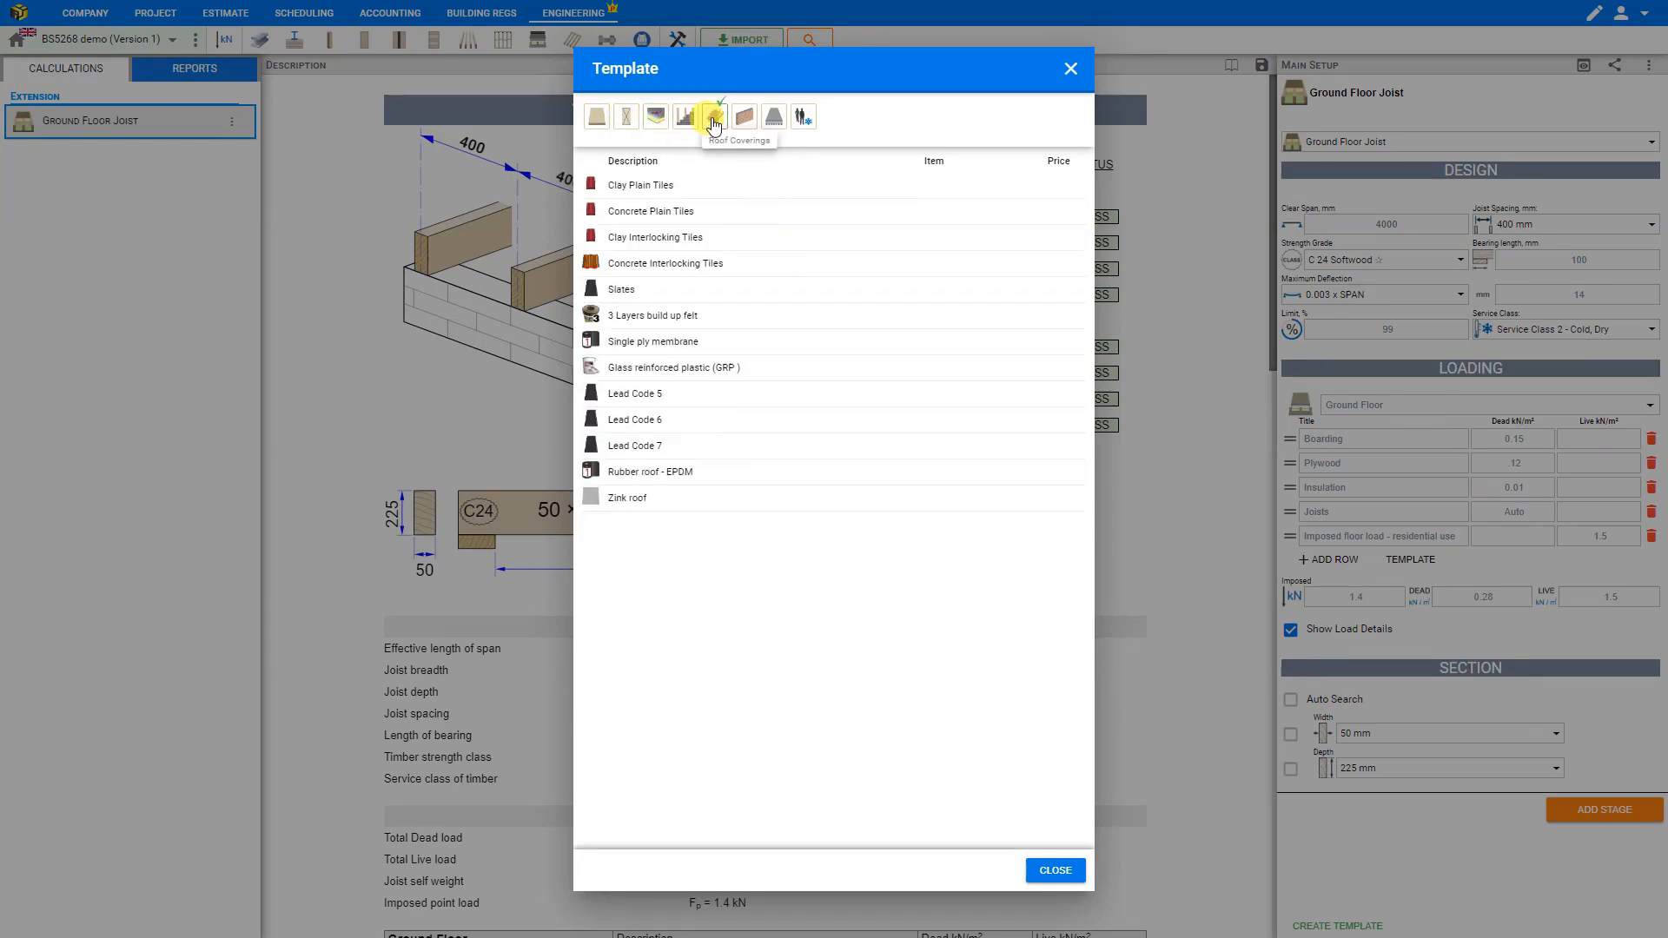
pyautogui.click(745, 120)
pyautogui.click(774, 120)
pyautogui.click(802, 122)
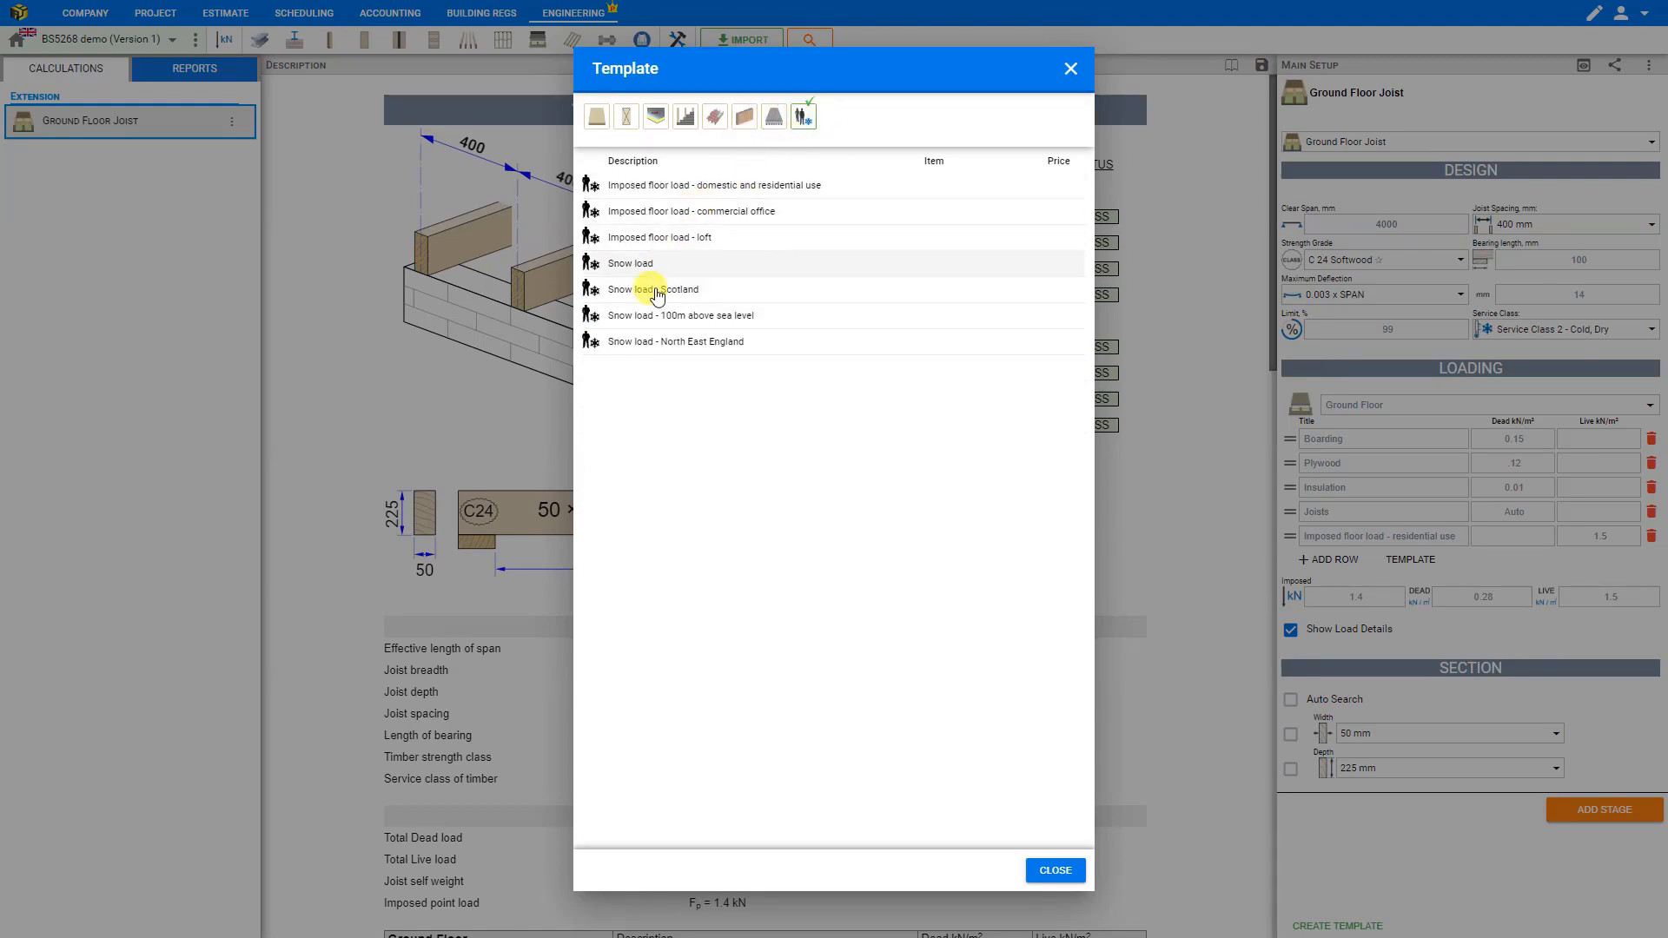
# Replace the manually entered Plywood load row with the Plywood 18 mm boarding template, placed below Boarding.
pyautogui.click(600, 120)
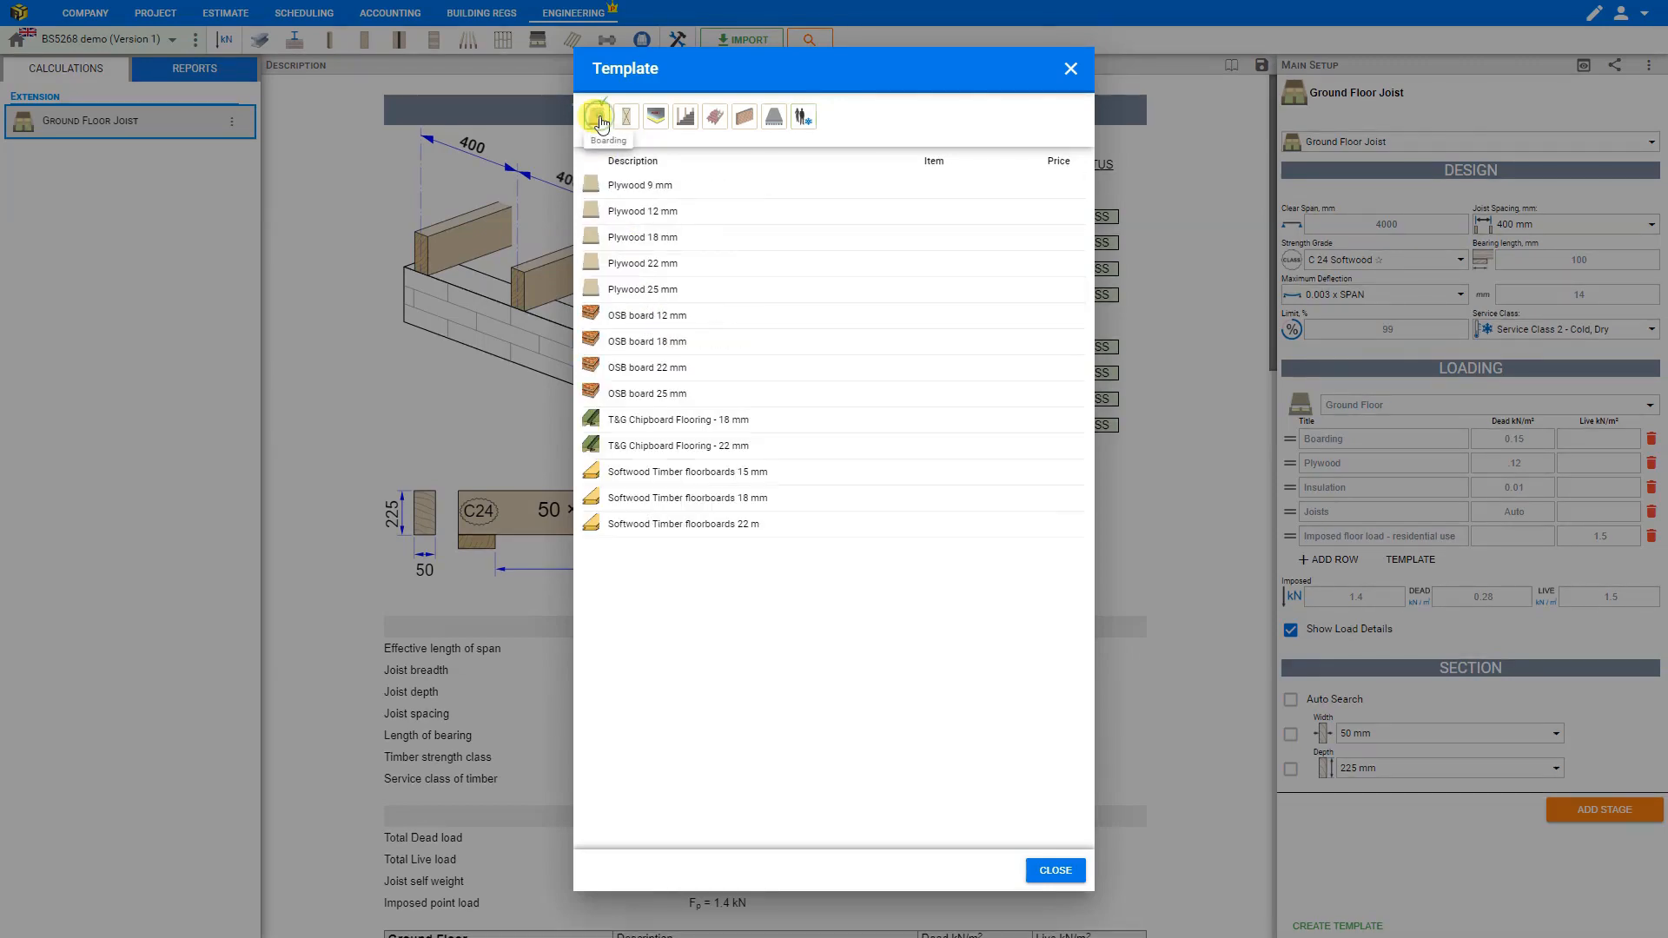
pyautogui.click(612, 245)
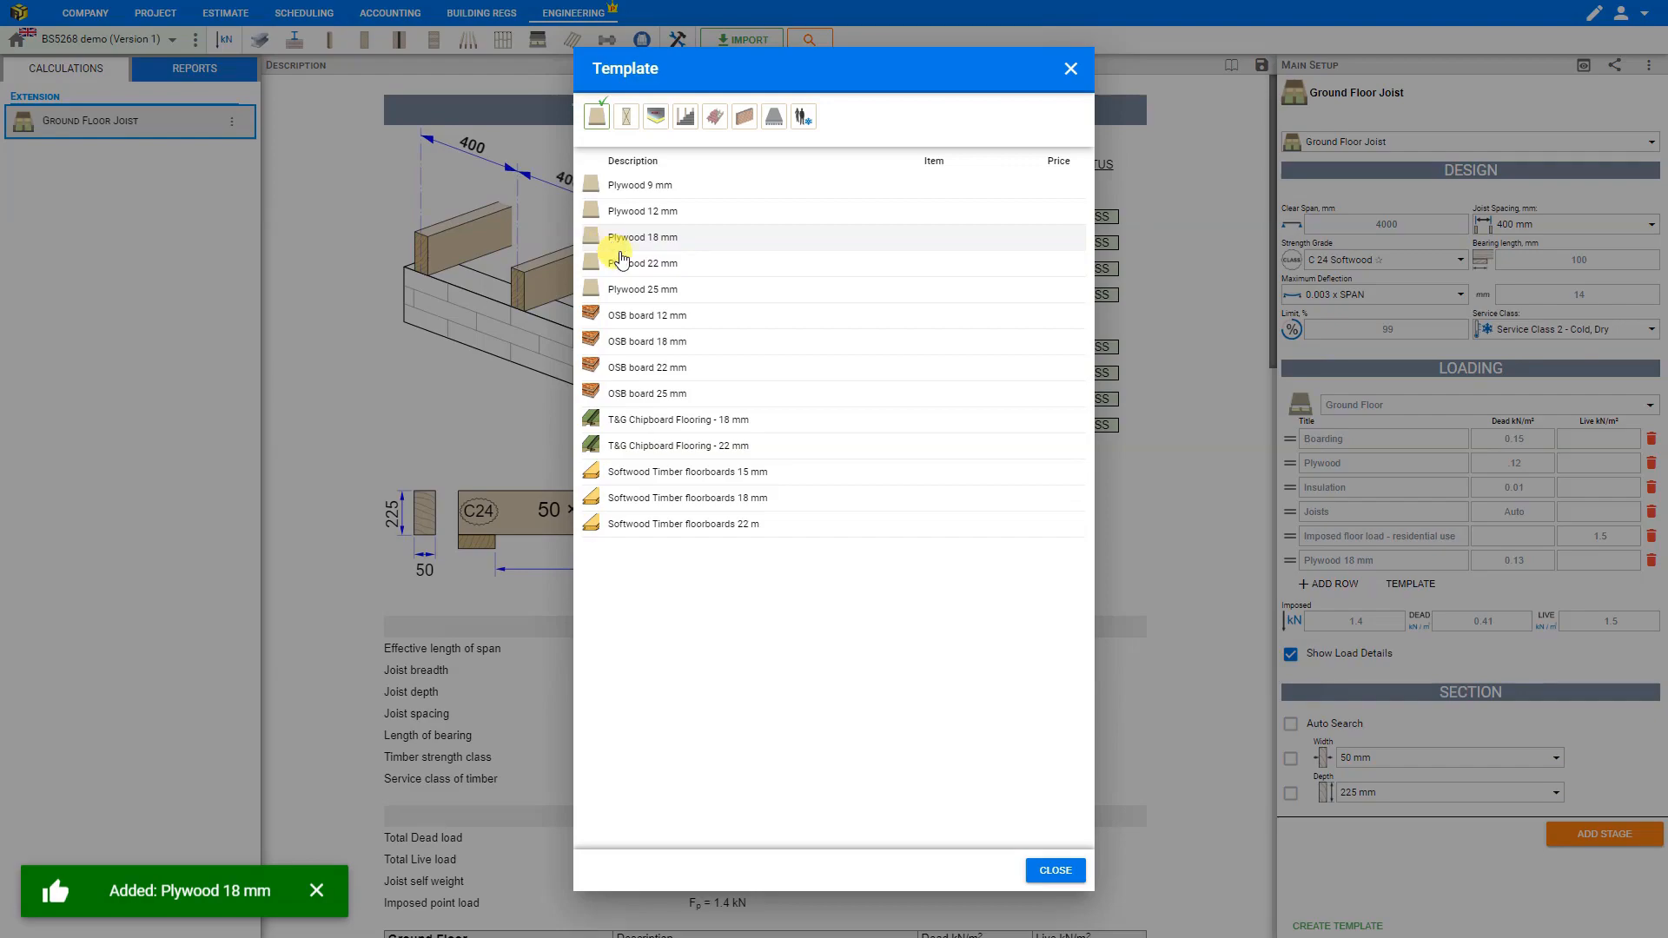
pyautogui.click(1055, 871)
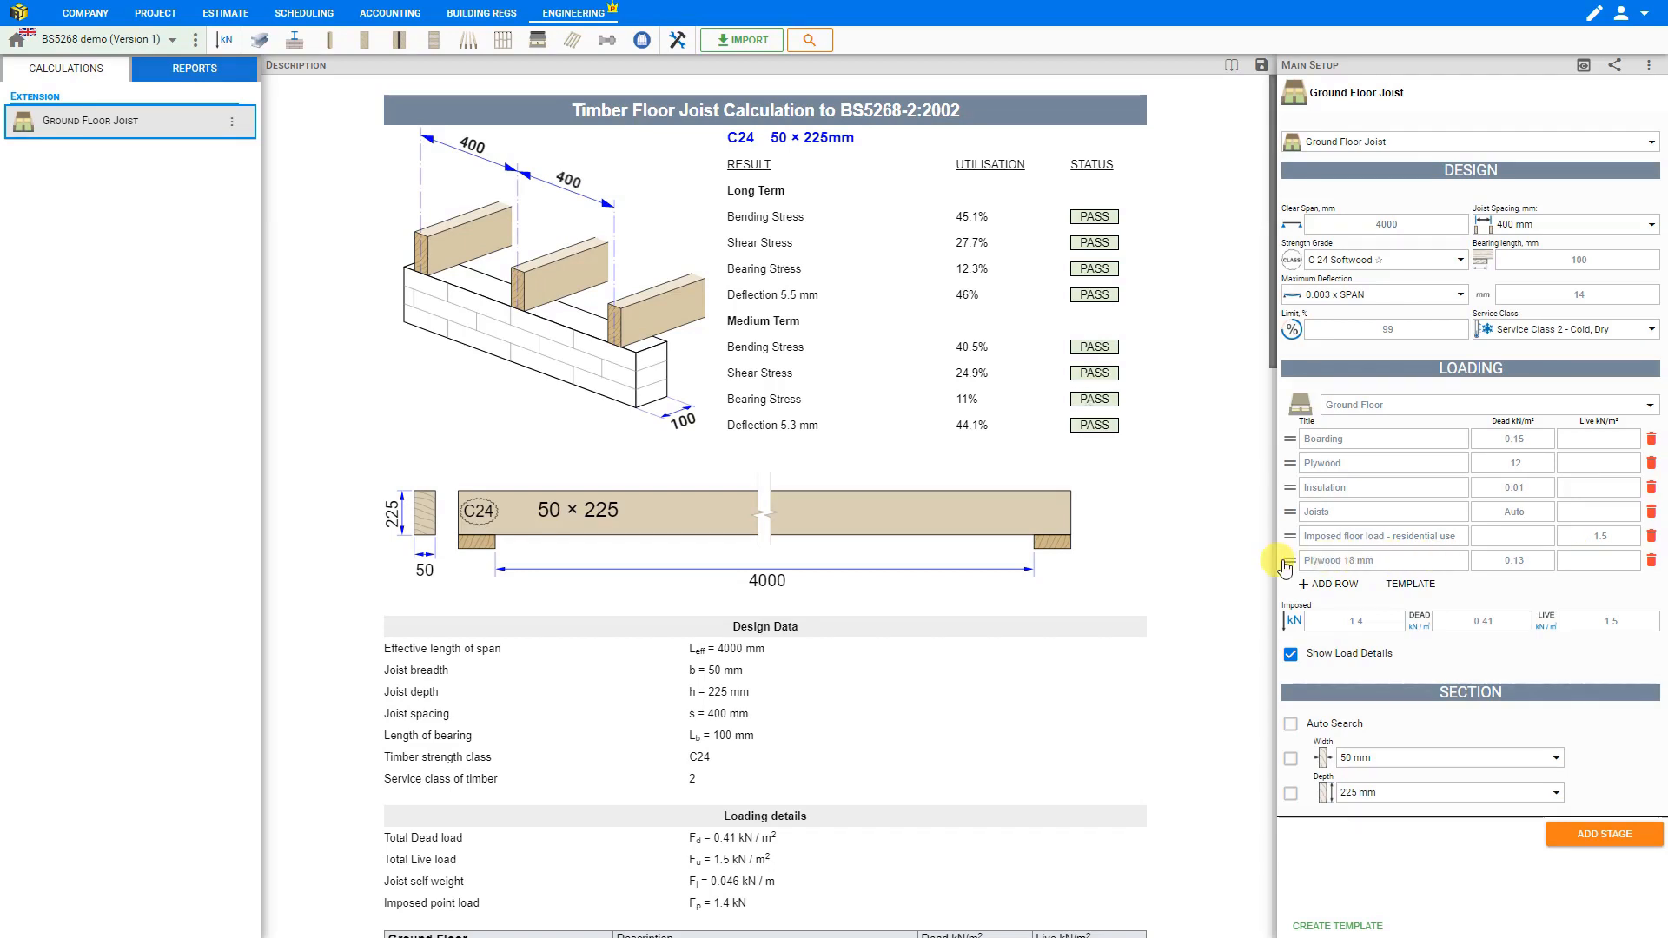
pyautogui.moveTo(1291, 565); pyautogui.dragTo(1285, 486)
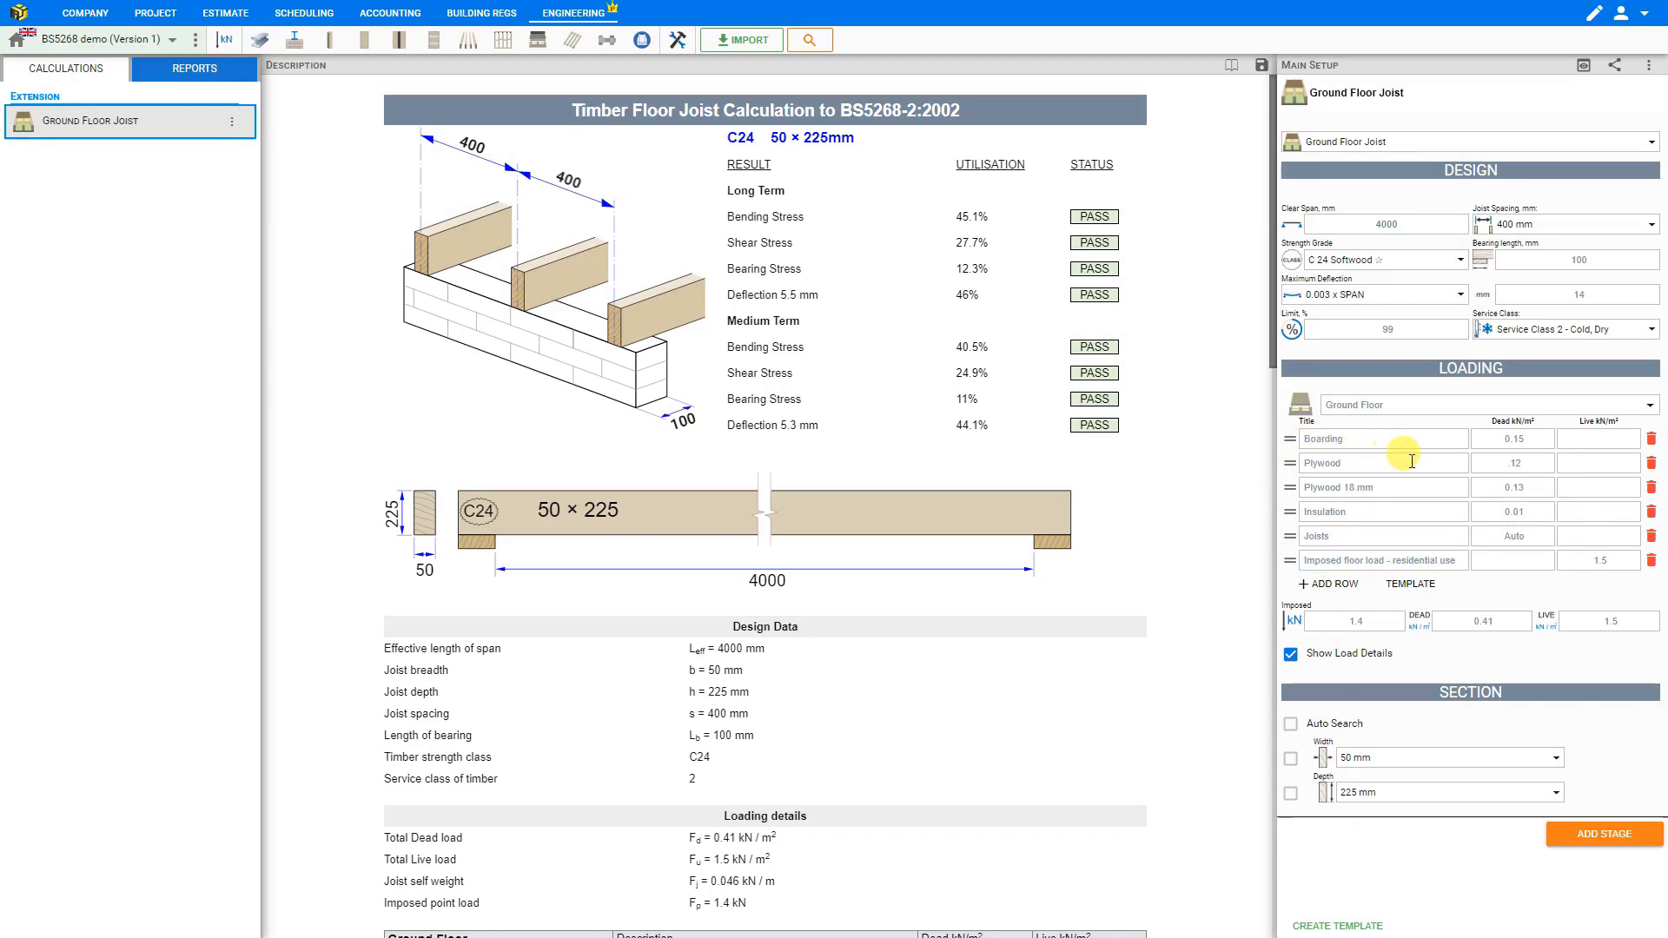
pyautogui.click(1651, 464)
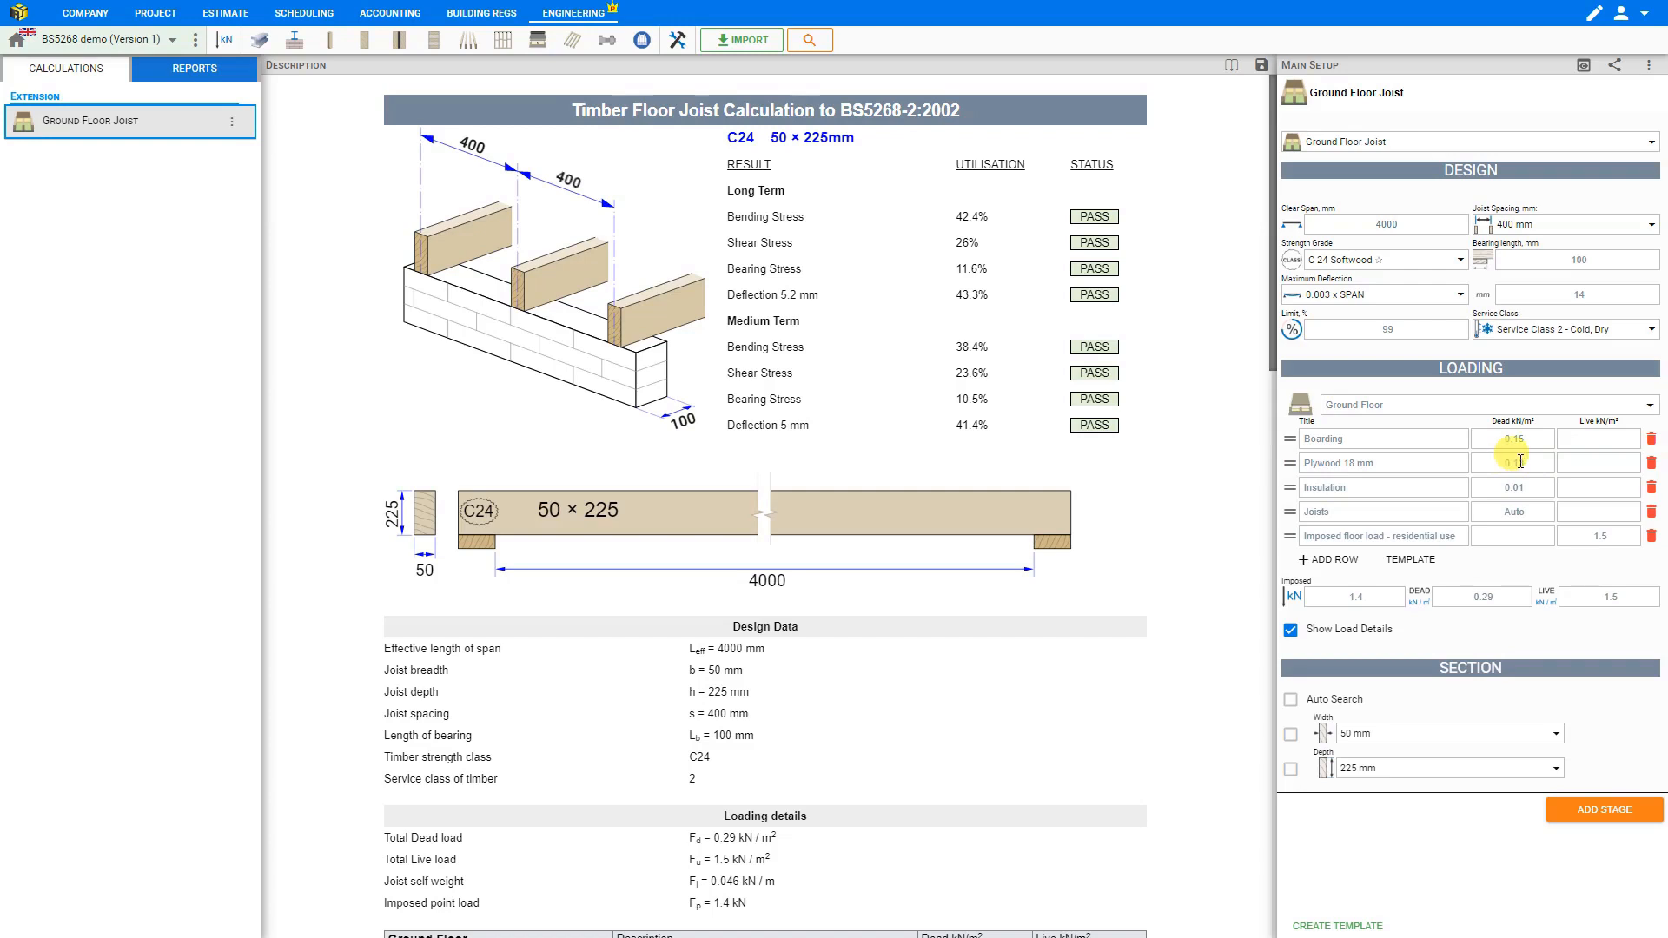
# Save the current floor loading as a custom load template titled Ground Floor - w. plywood.
pyautogui.click(1653, 405)
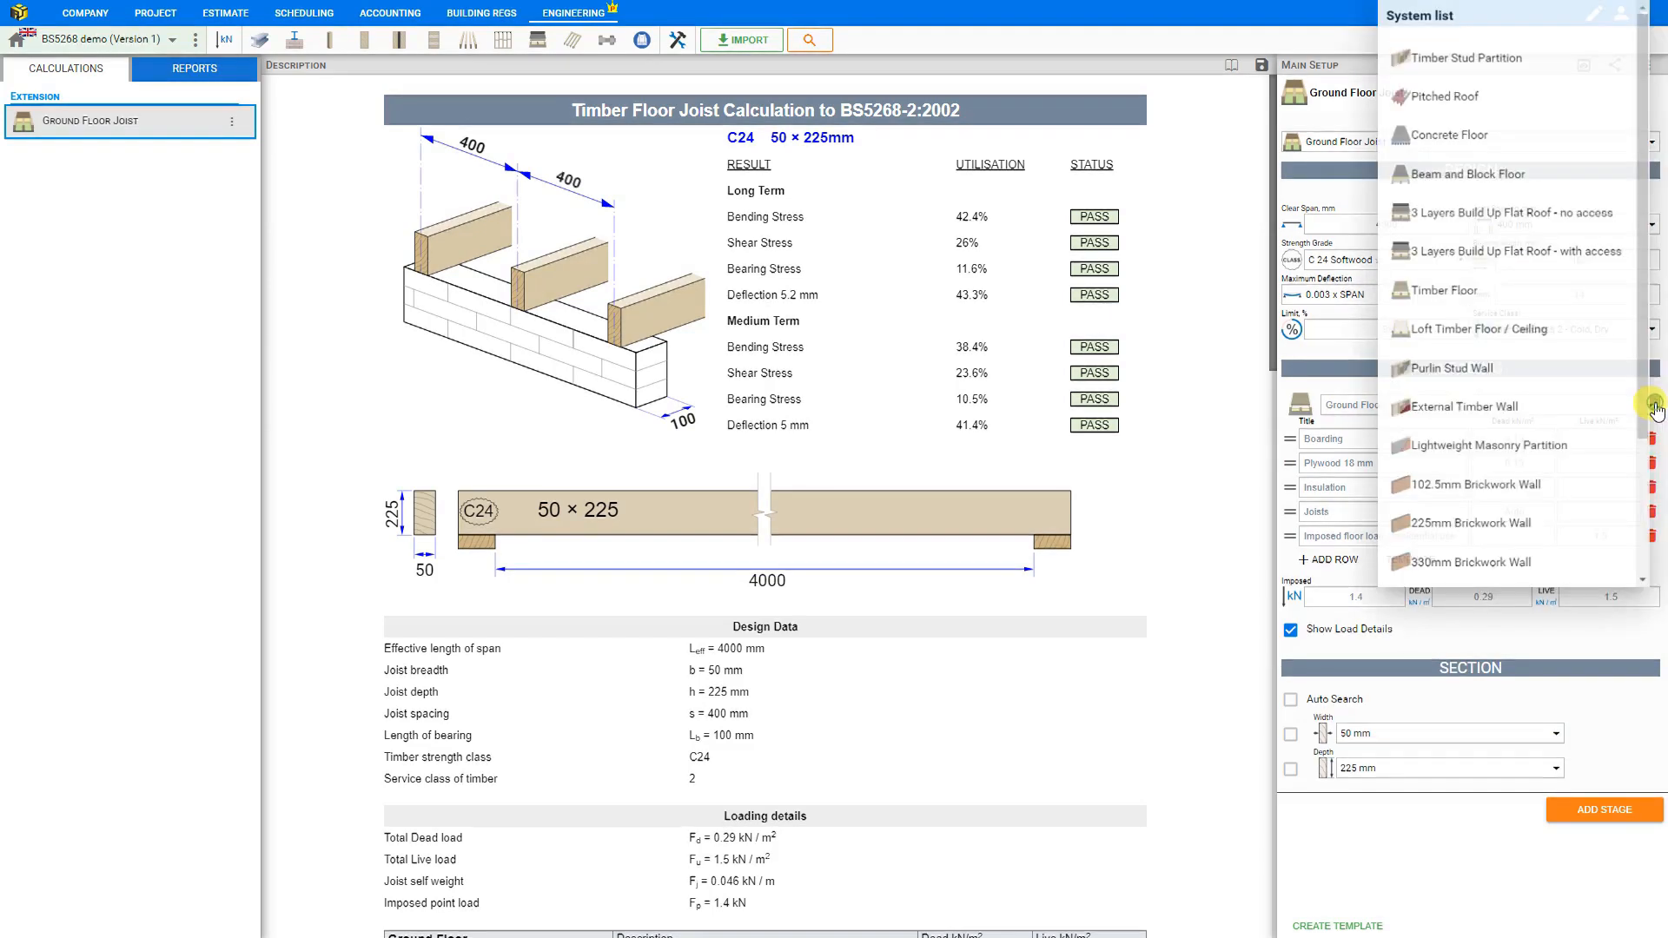
pyautogui.click(1322, 387)
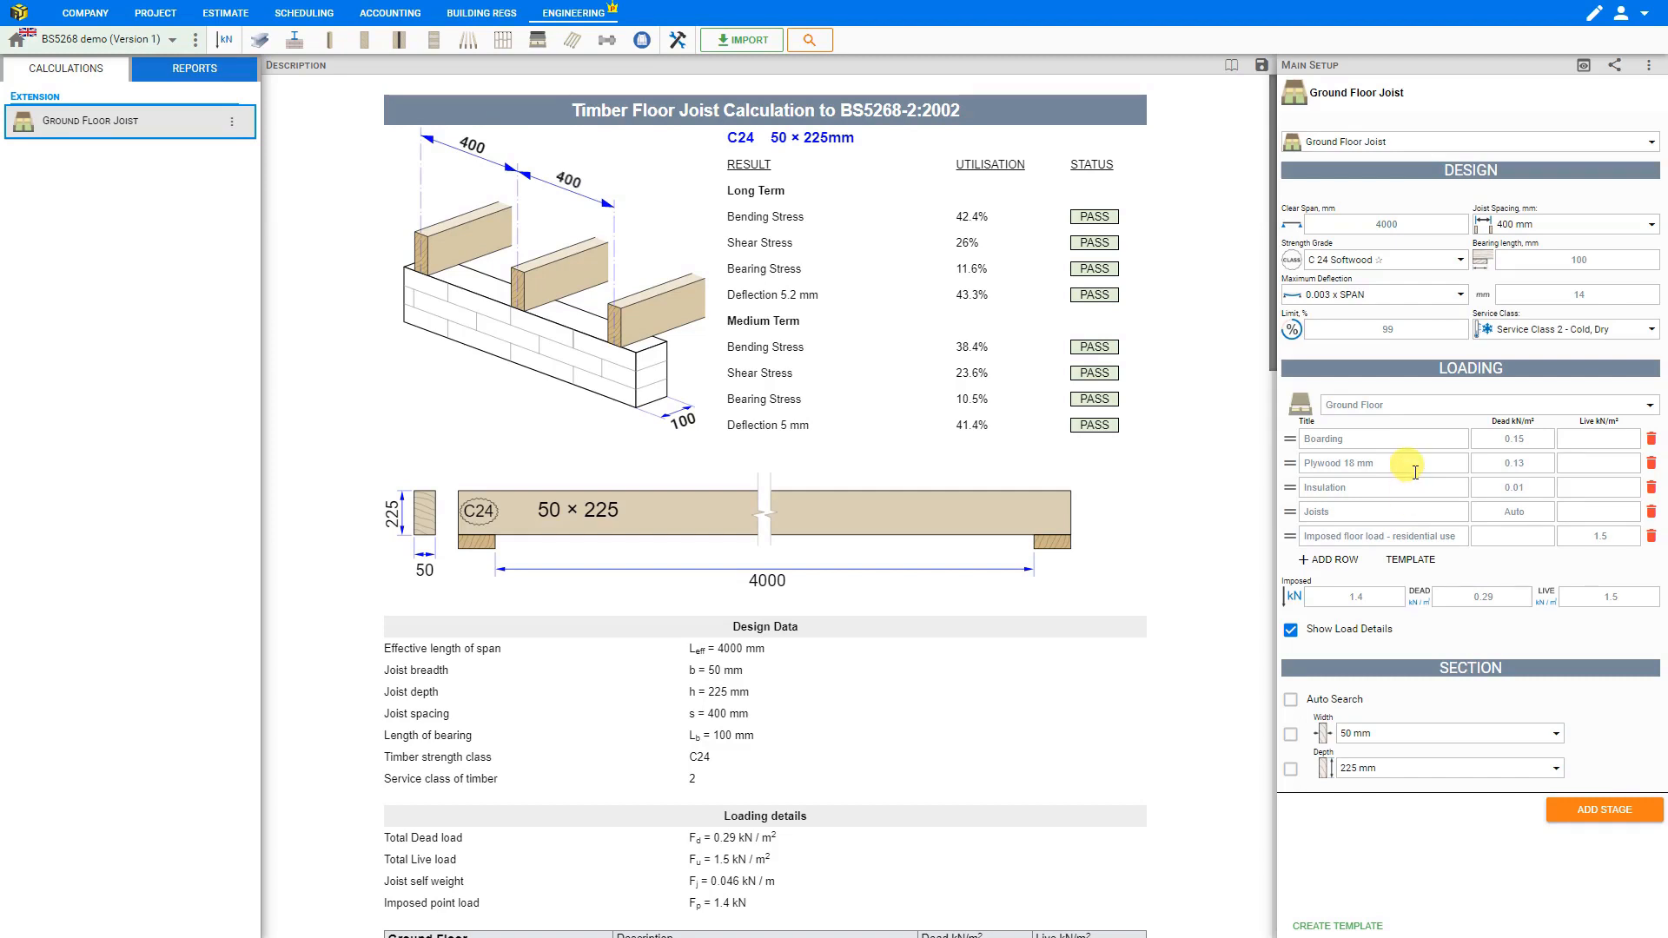
pyautogui.click(1650, 407)
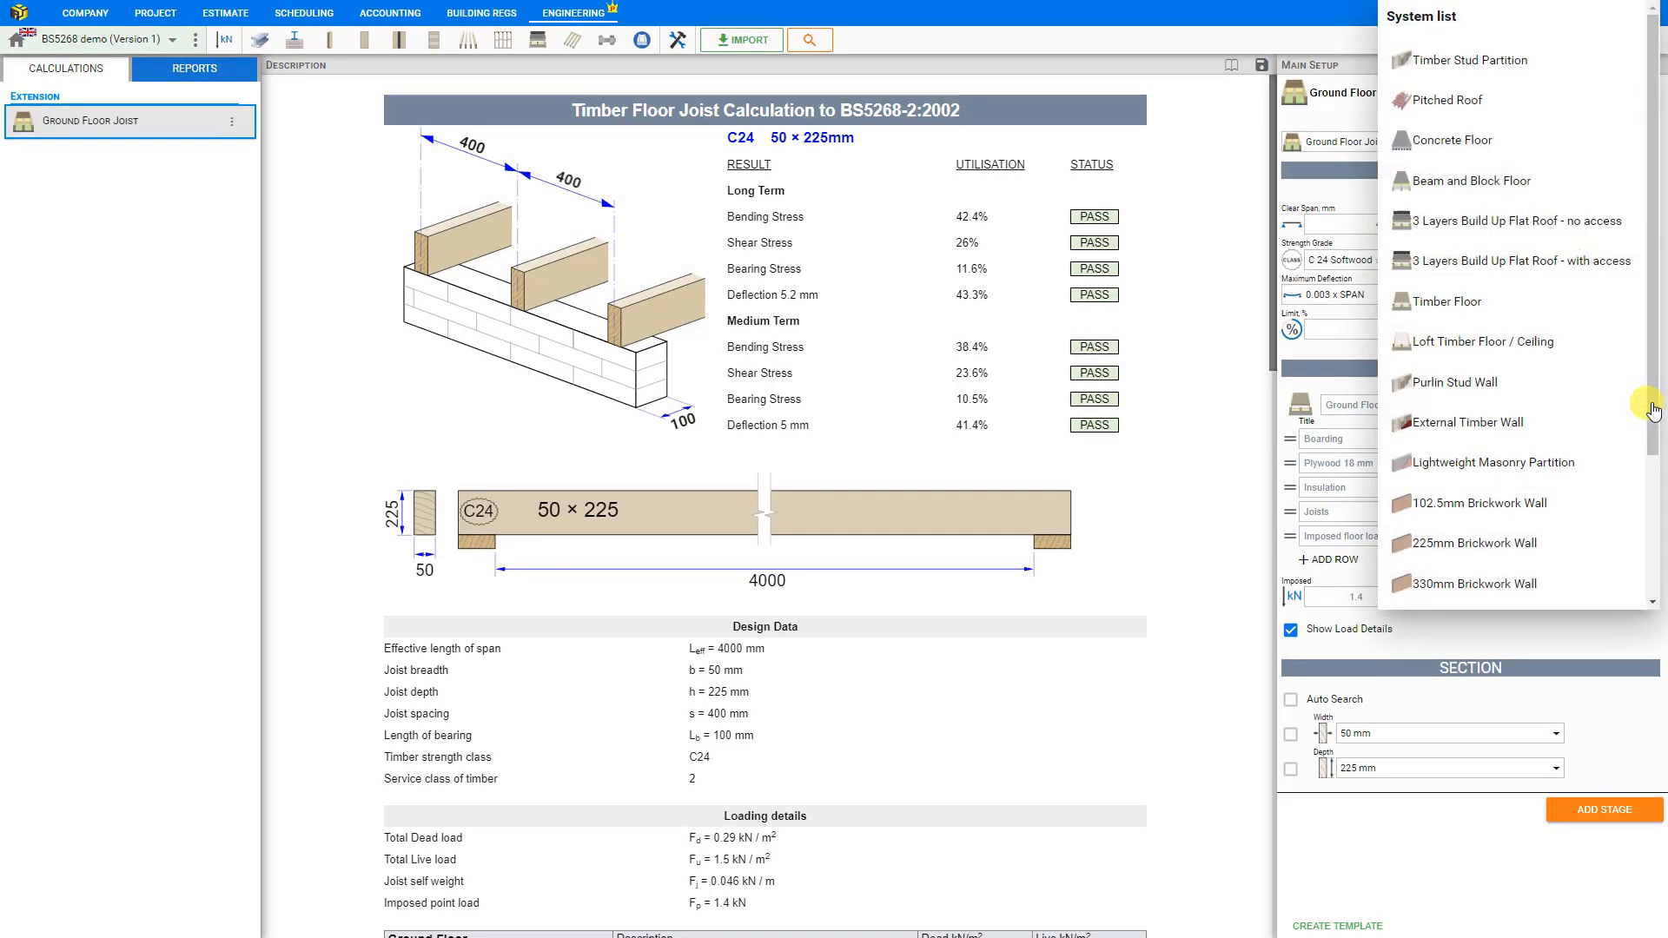
pyautogui.scroll(-3, 1619, 419)
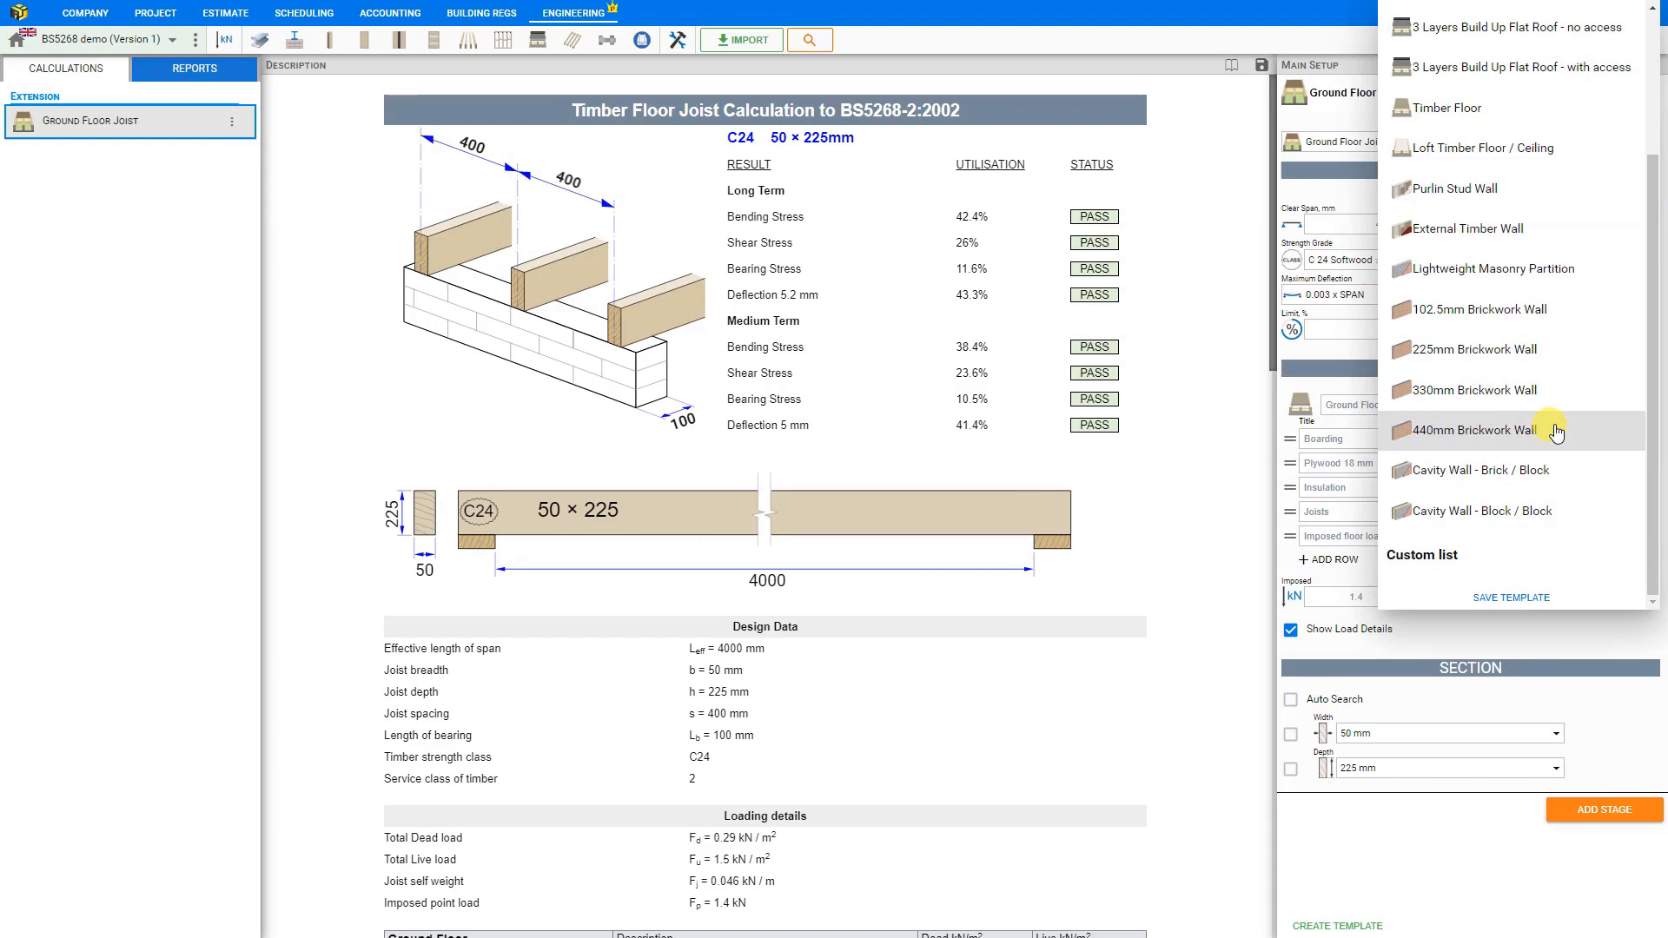
pyautogui.click(1484, 594)
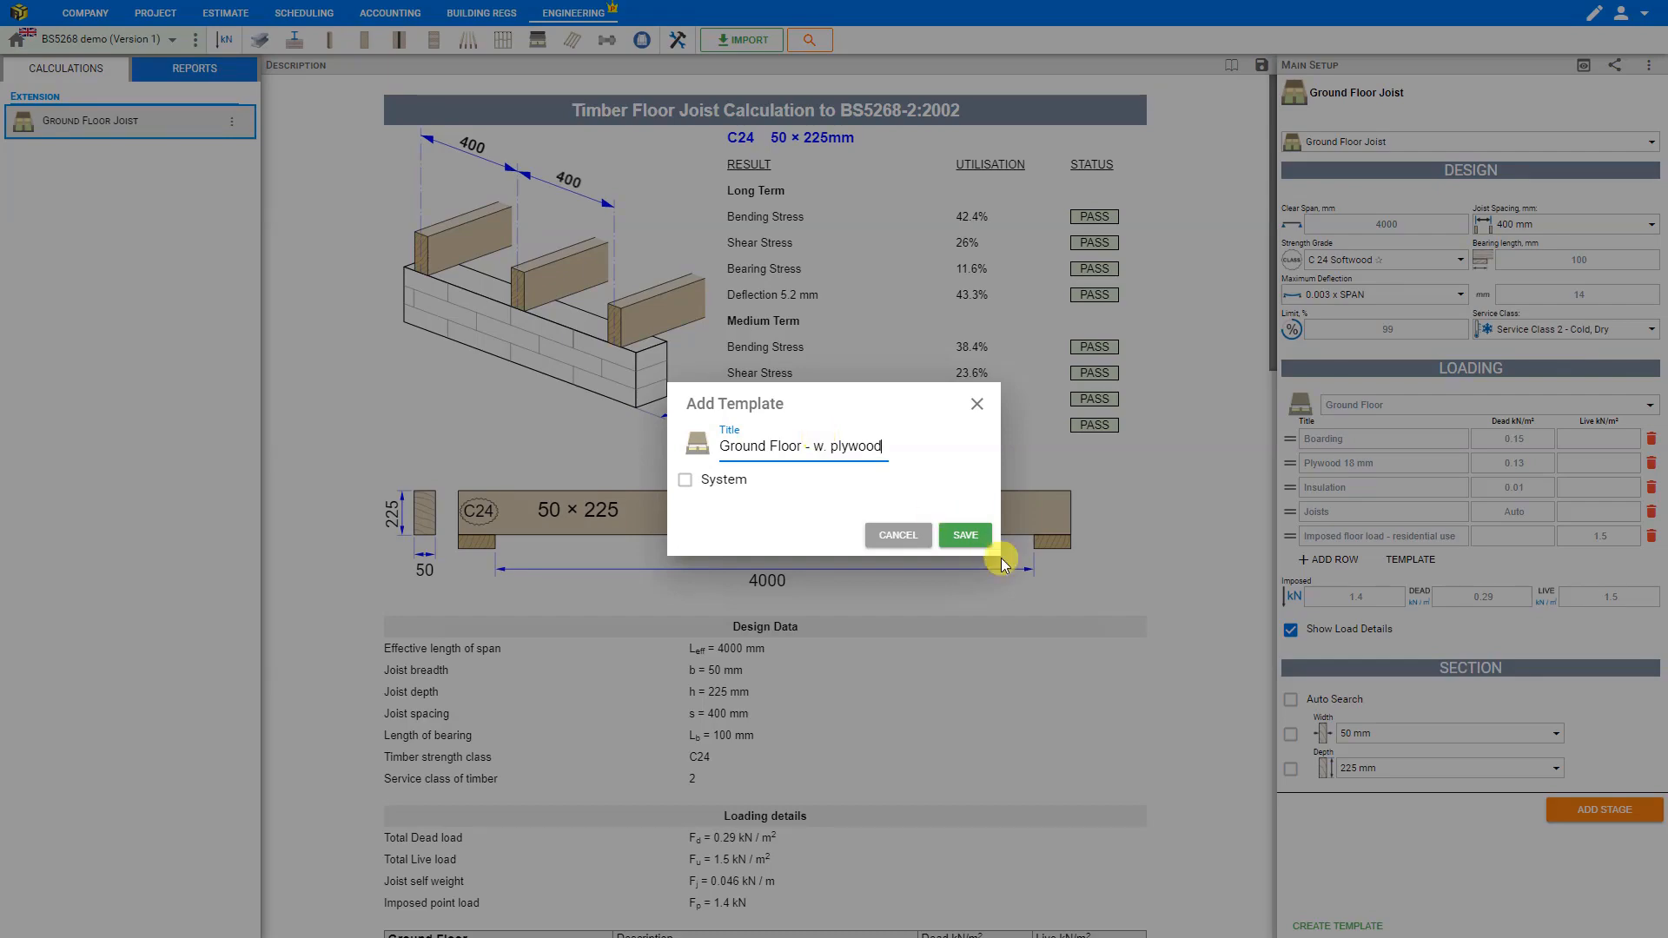
pyautogui.click(966, 535)
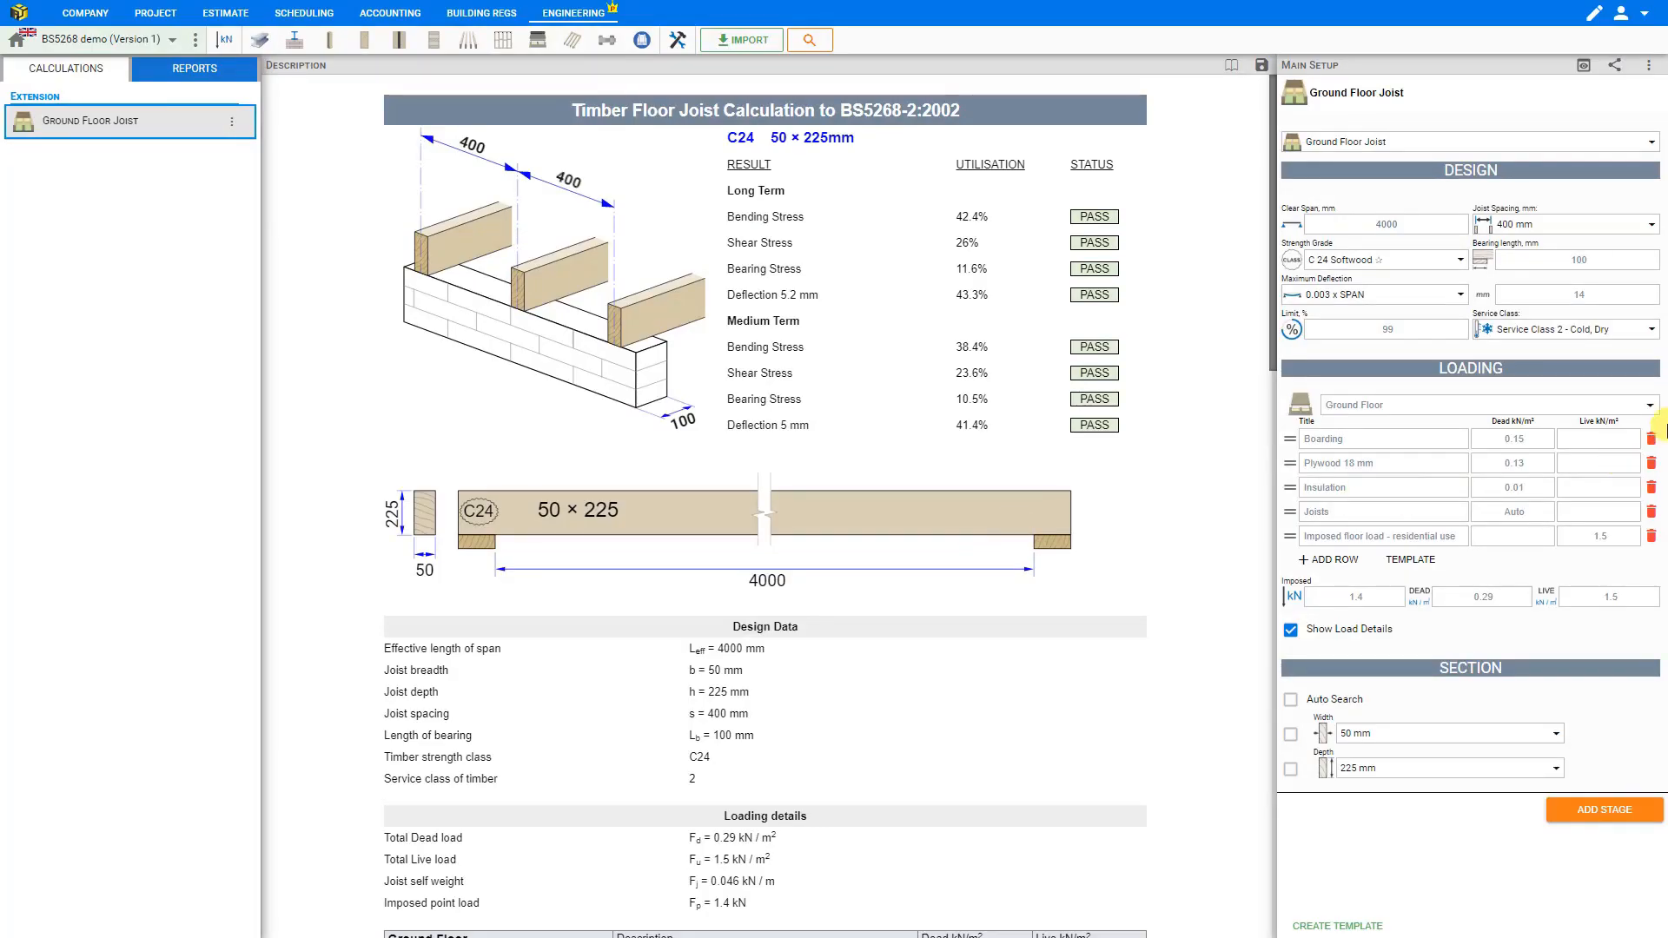
# Delete the Ground Floor - w. plywood template from the custom list and check the list again.
pyautogui.click(1653, 411)
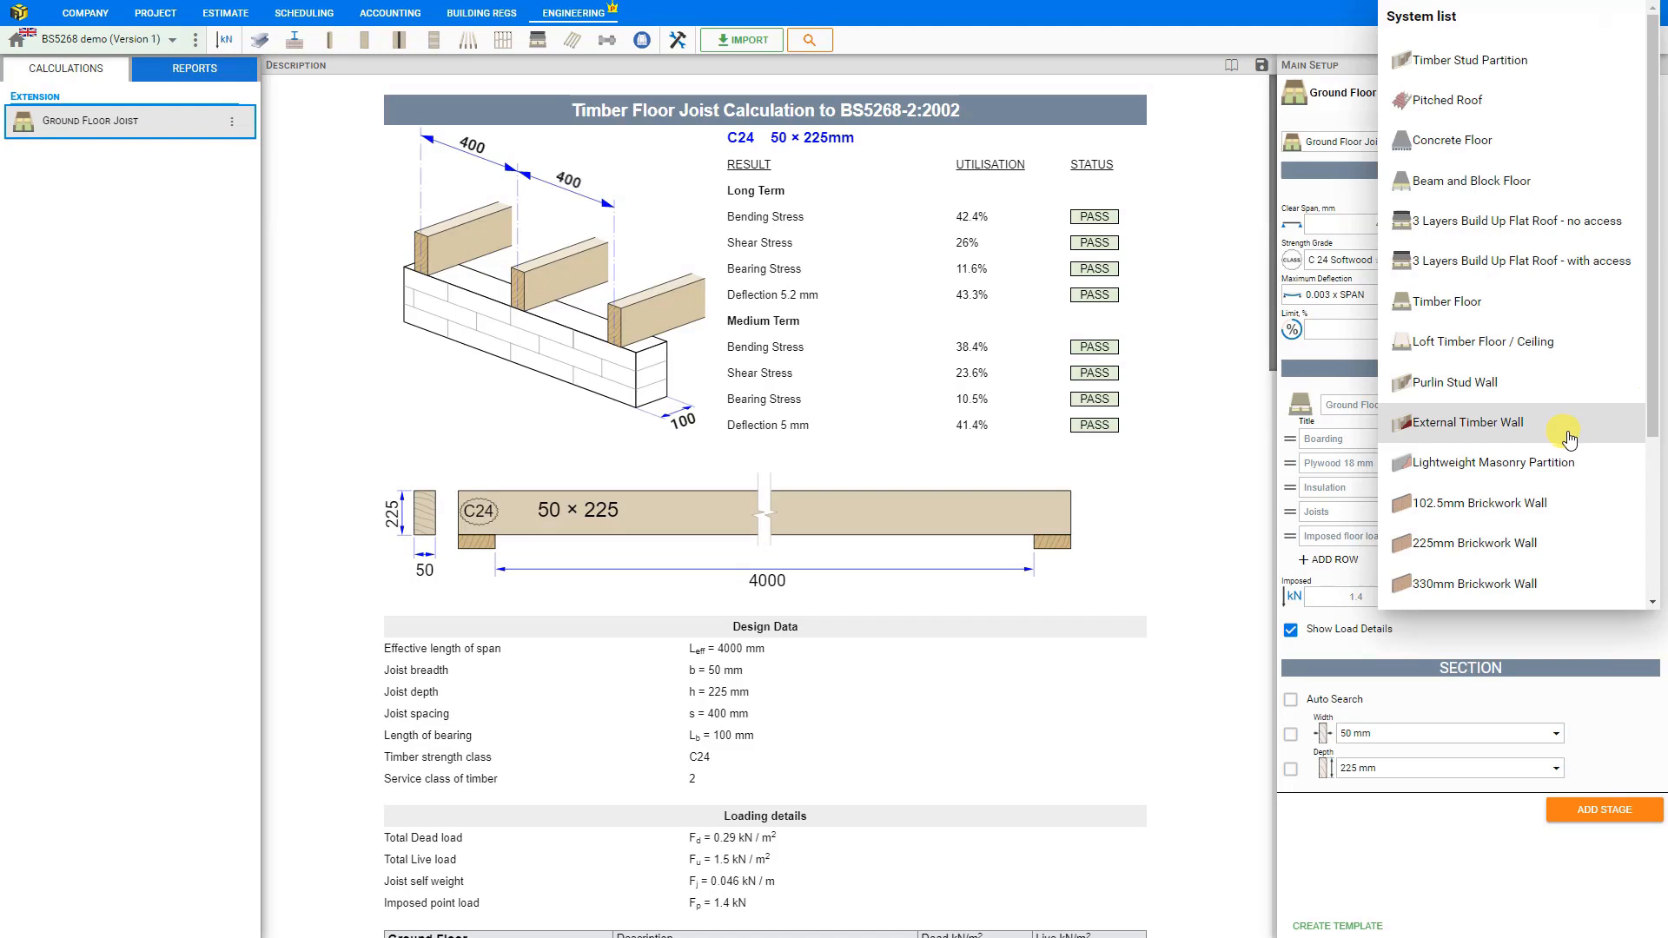
pyautogui.scroll(-3, 1566, 433)
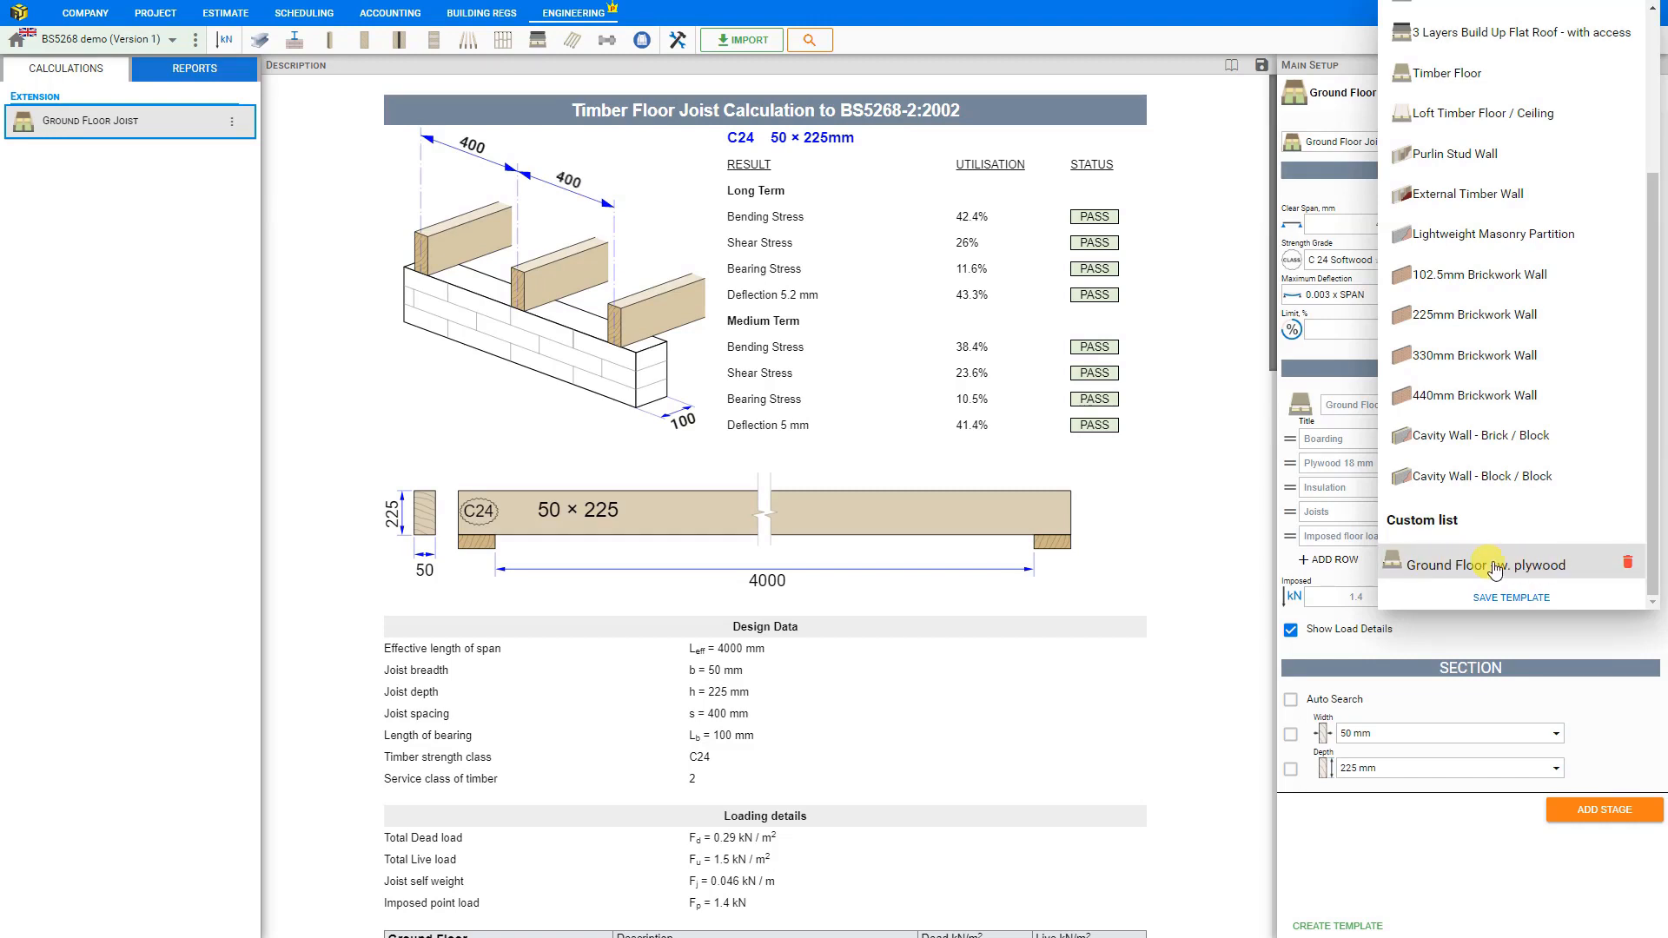
pyautogui.click(1626, 566)
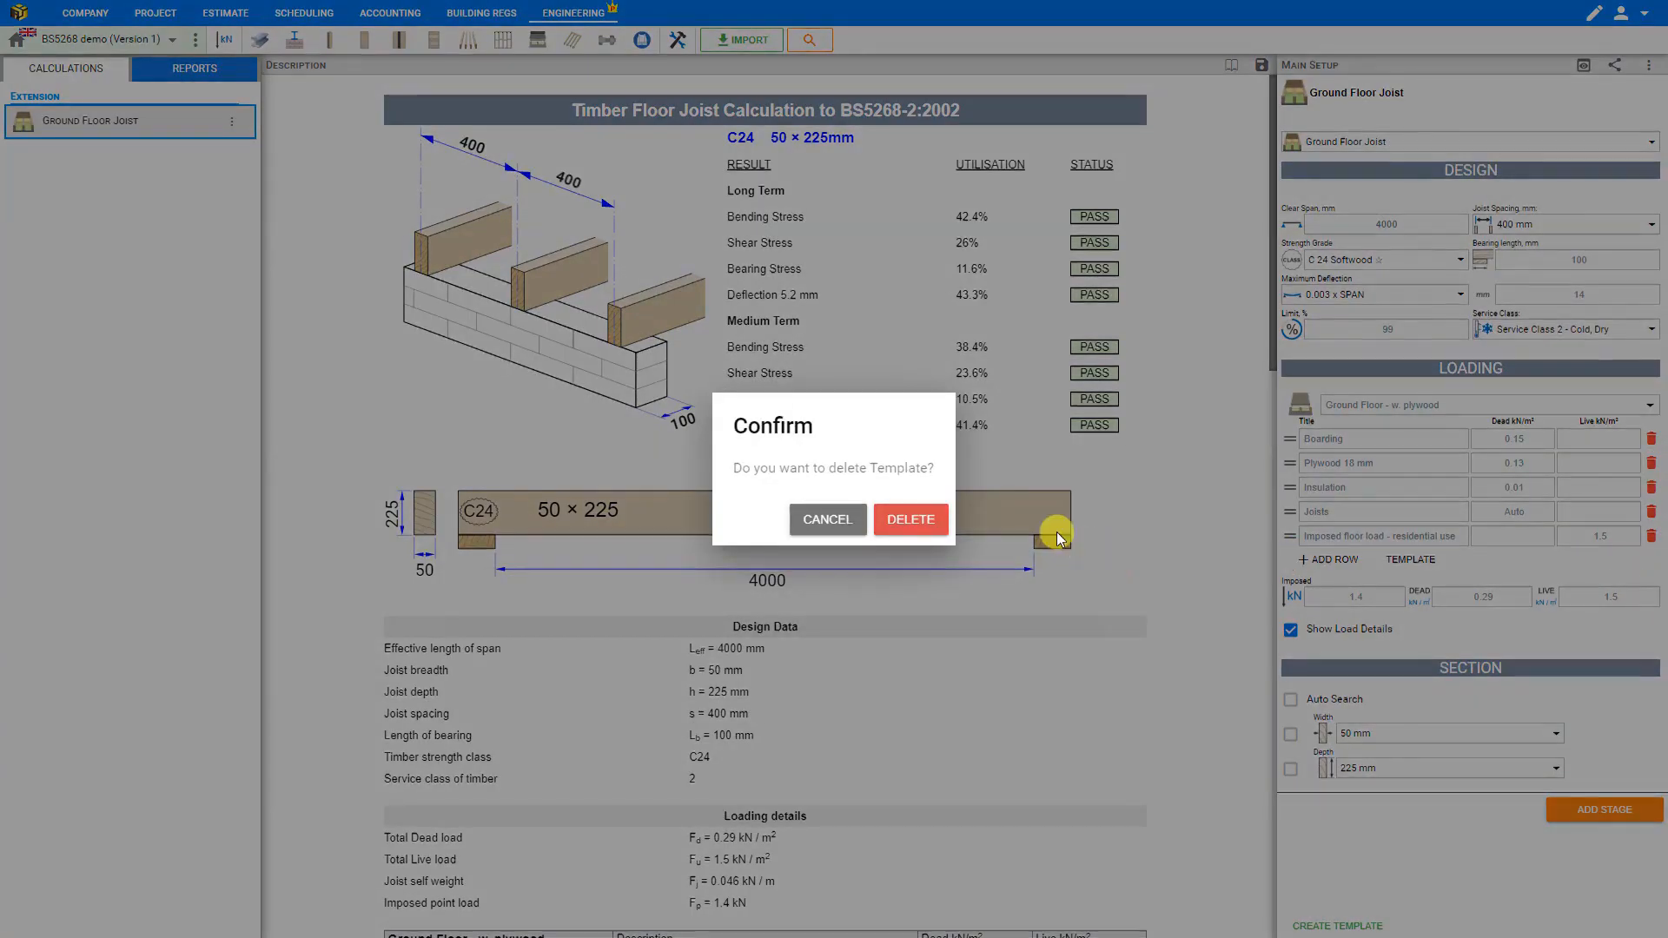
pyautogui.click(911, 520)
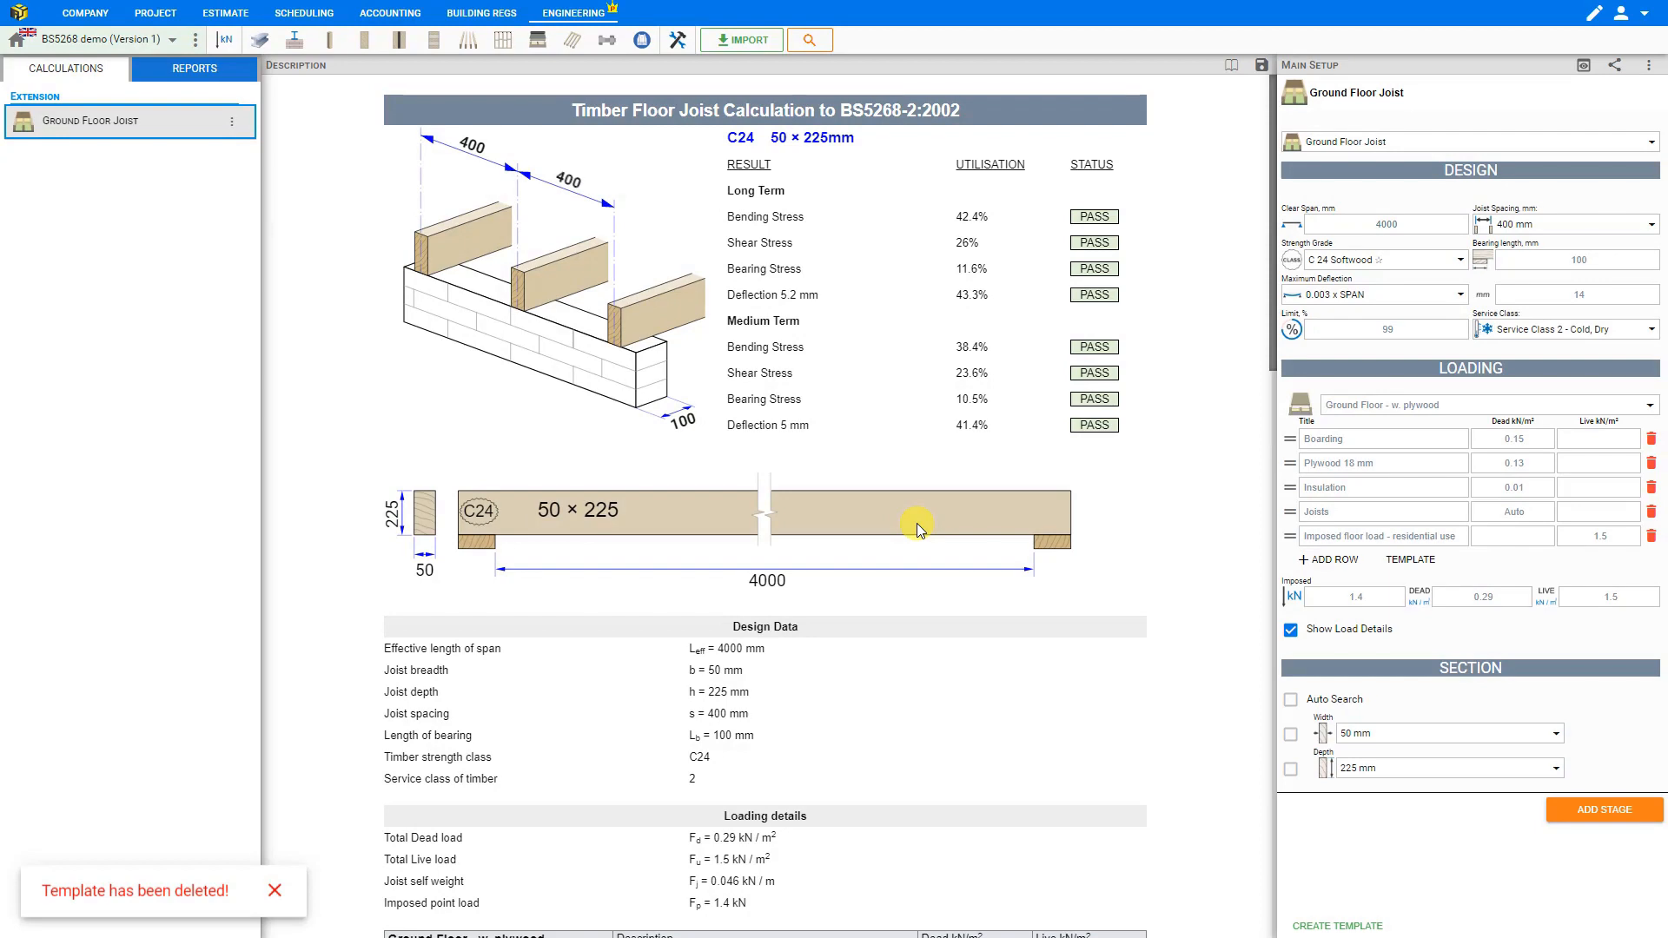
pyautogui.click(1650, 410)
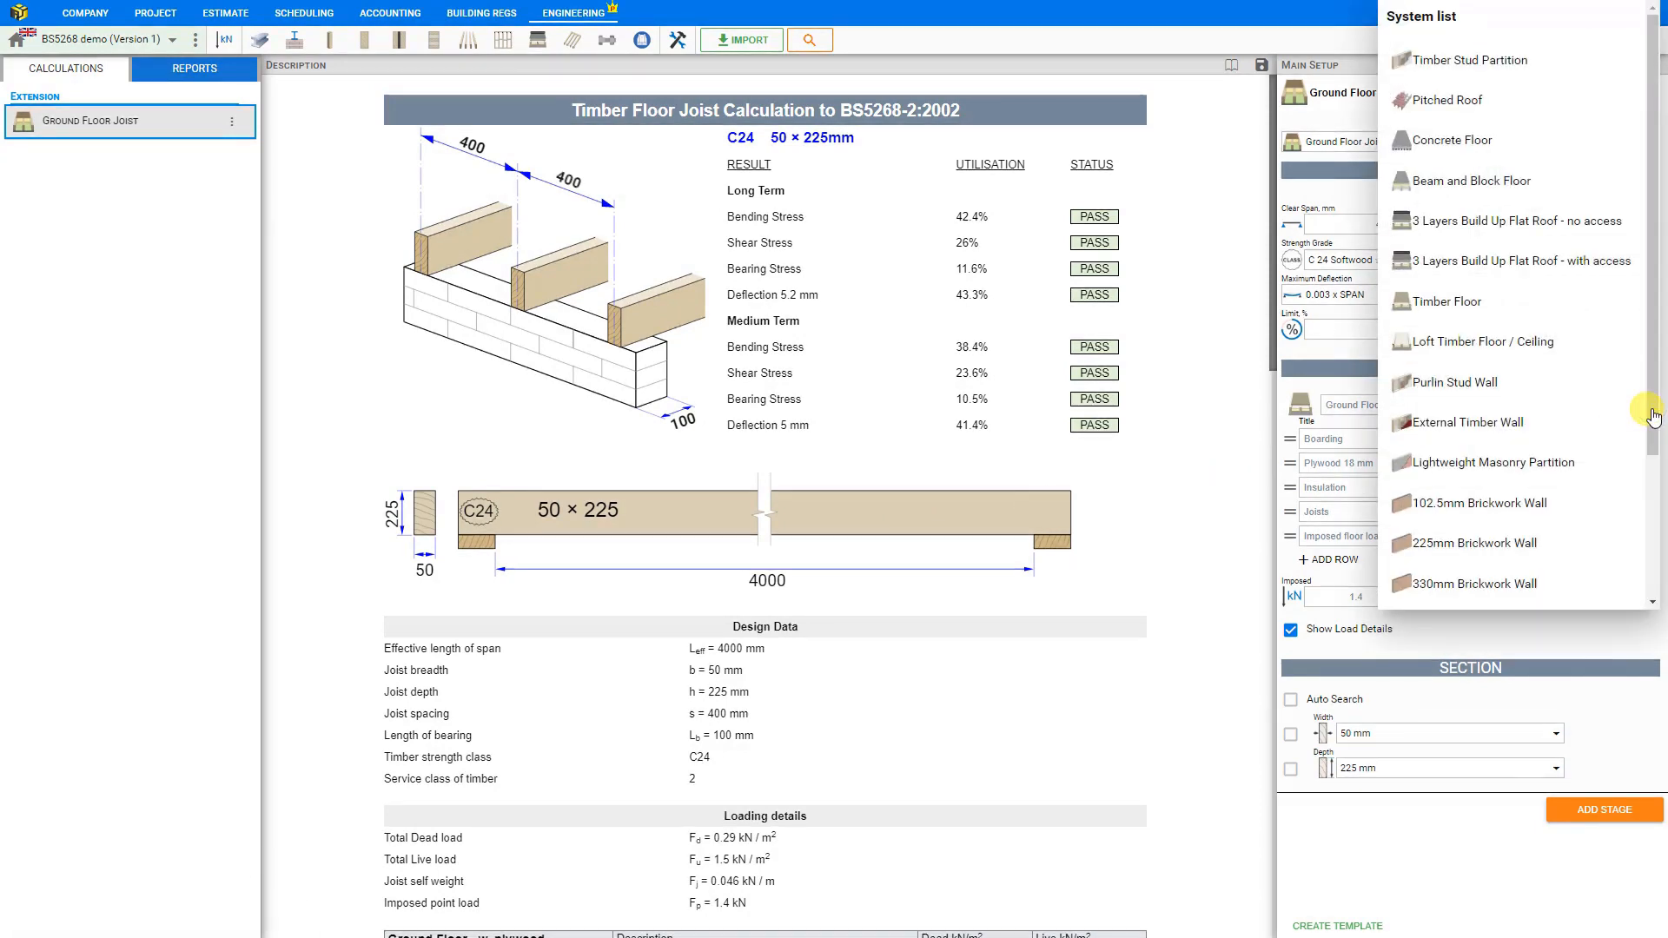
pyautogui.scroll(-3, 1385, 438)
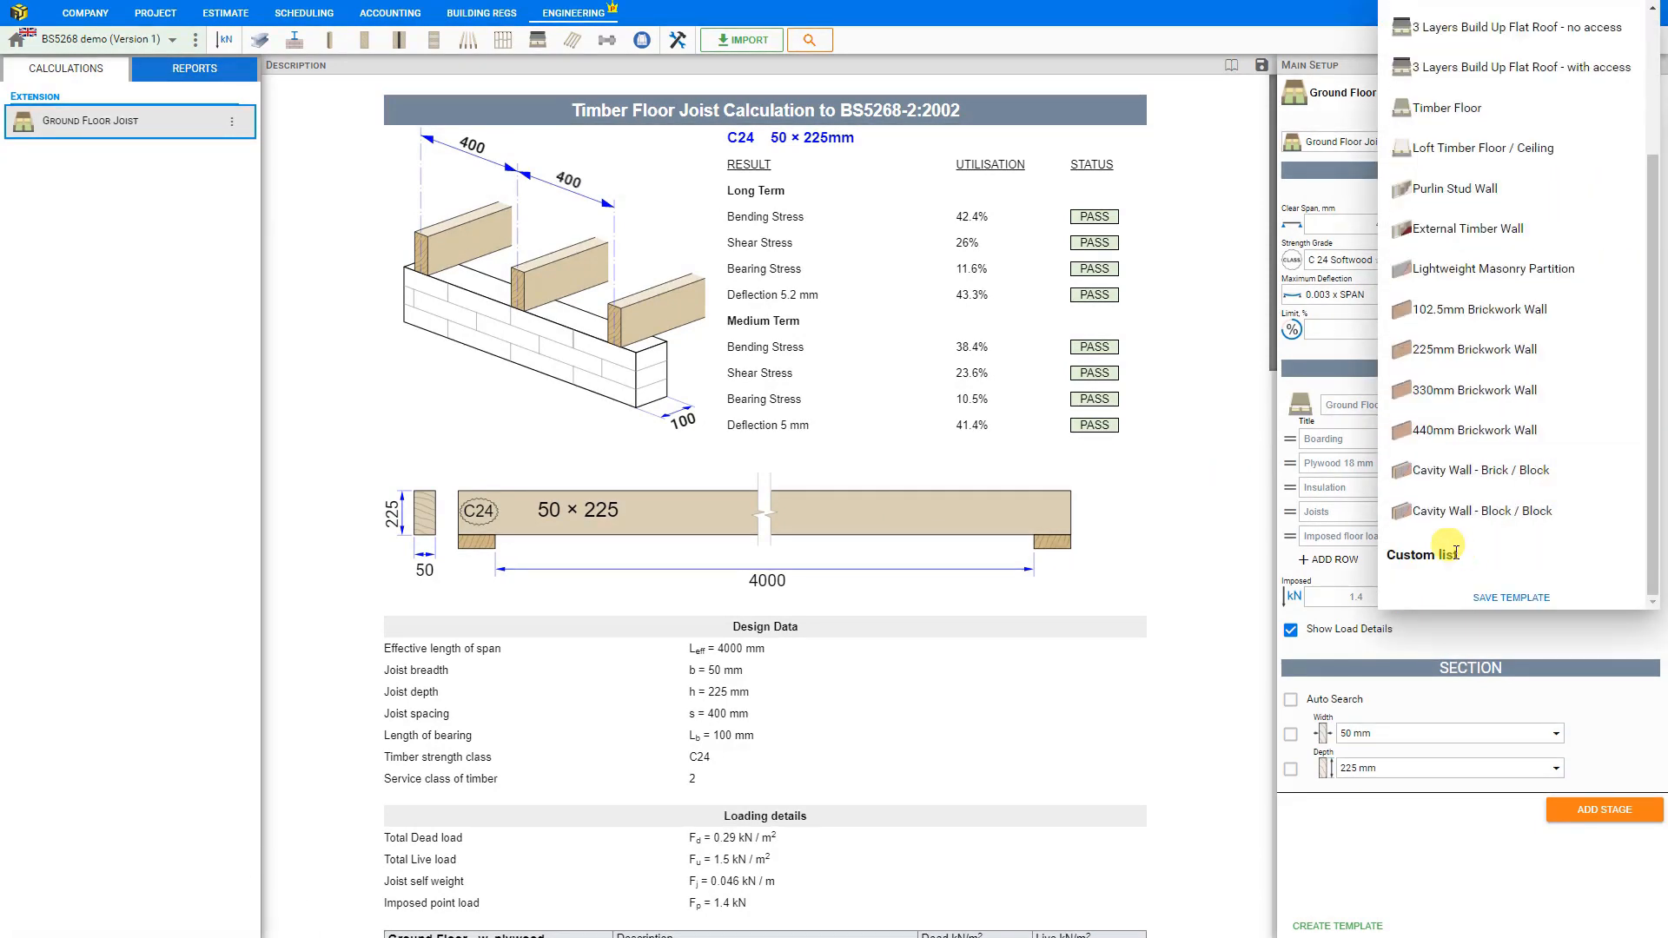
pyautogui.click(1505, 636)
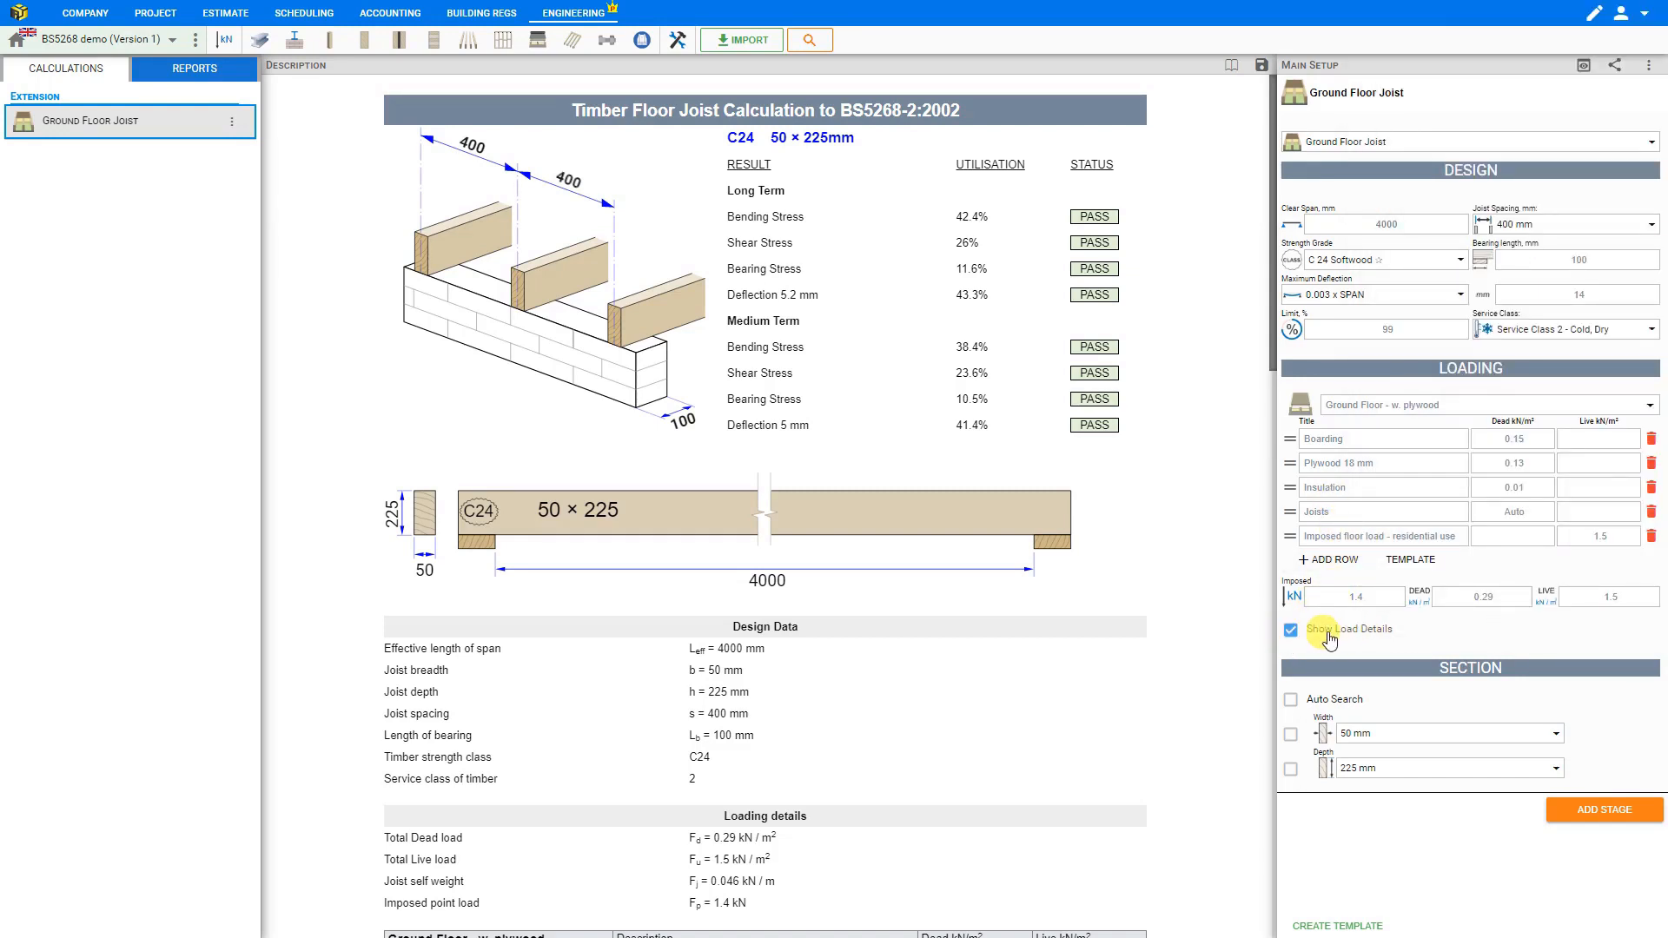
# Switch Show Load Details off and on, comparing the report's Loading details section, and leave it enabled.
pyautogui.click(1291, 632)
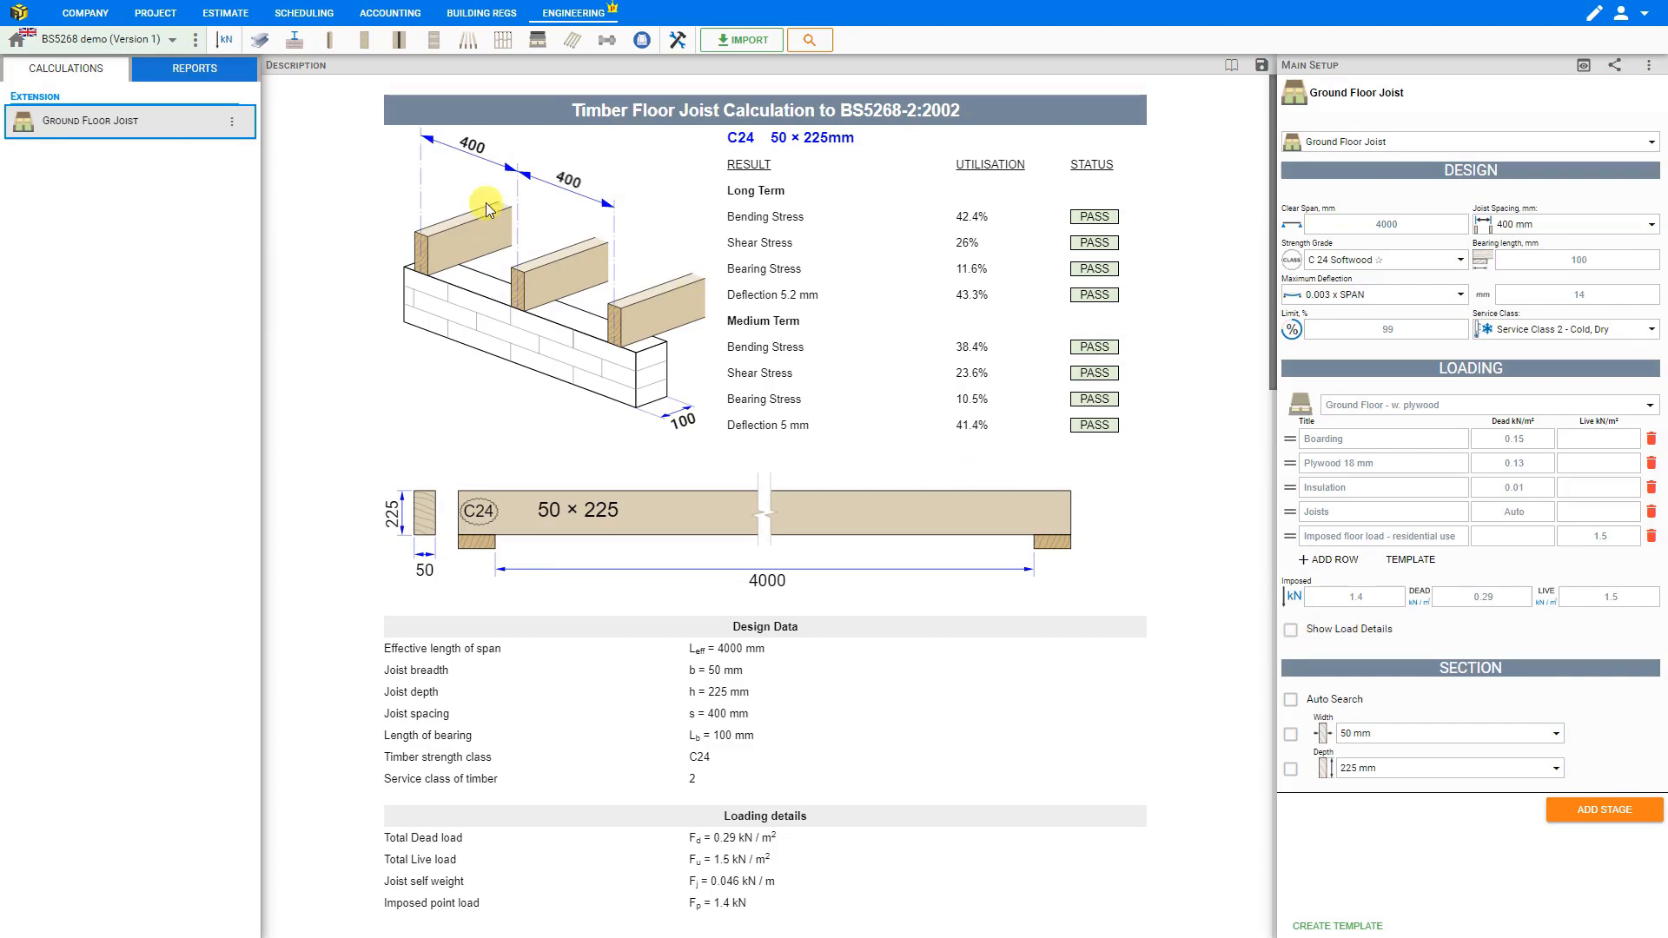
pyautogui.scroll(-3, 752, 509)
pyautogui.scroll(3, 695, 435)
pyautogui.scroll(-3, 812, 790)
pyautogui.scroll(-1, 804, 756)
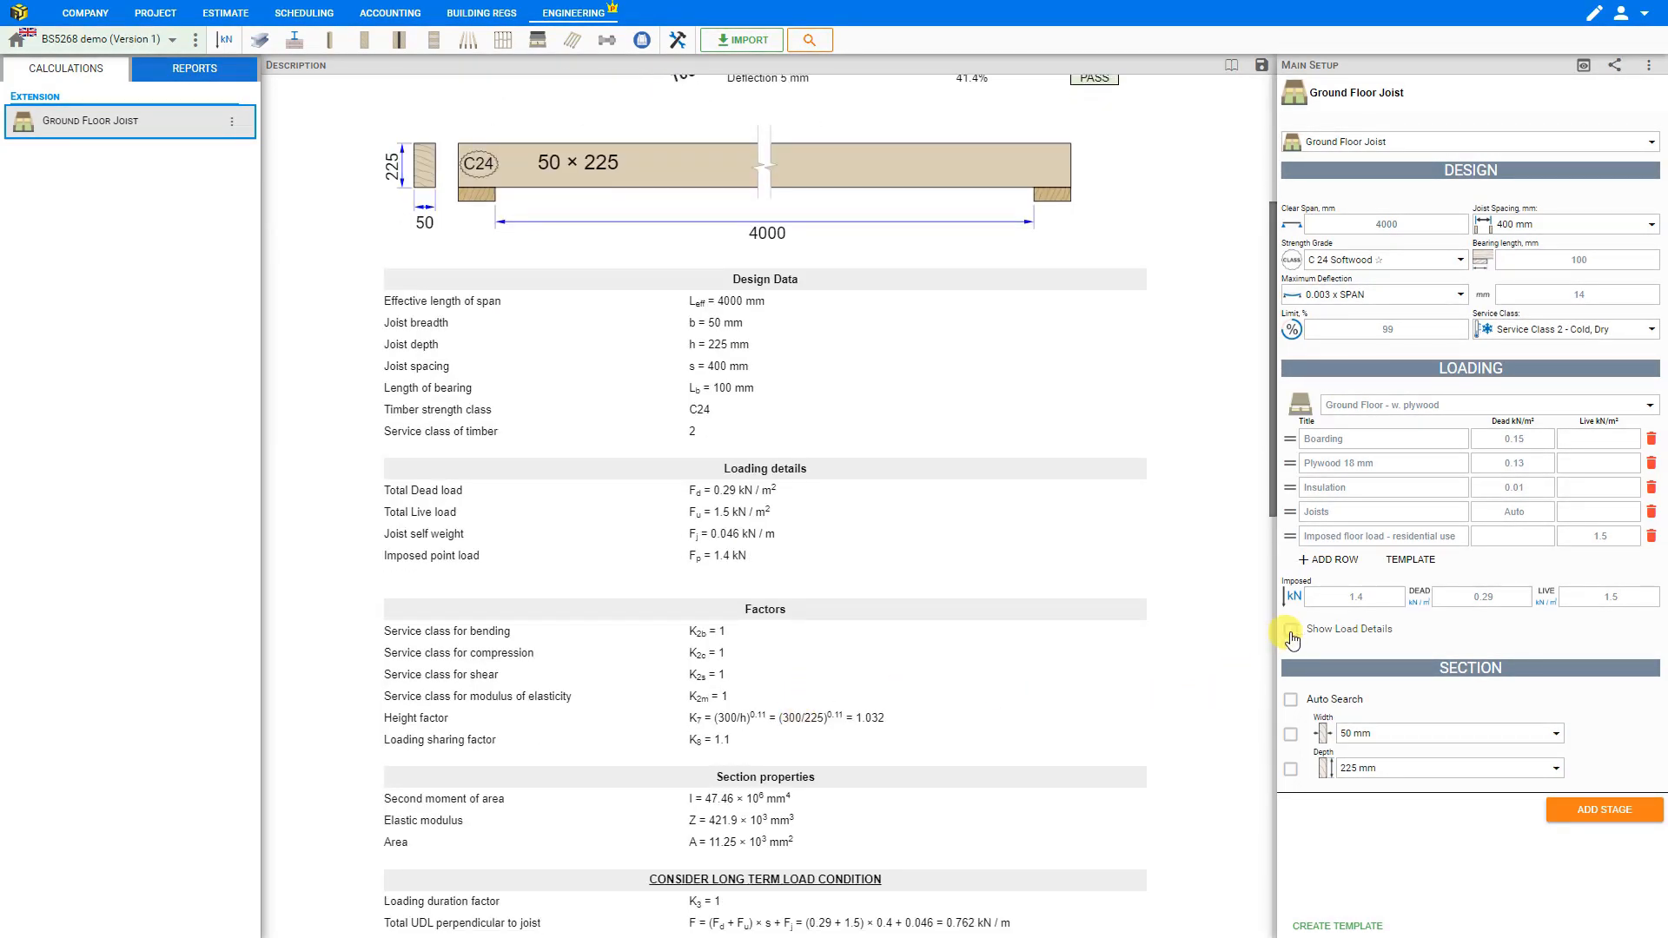
pyautogui.click(1290, 633)
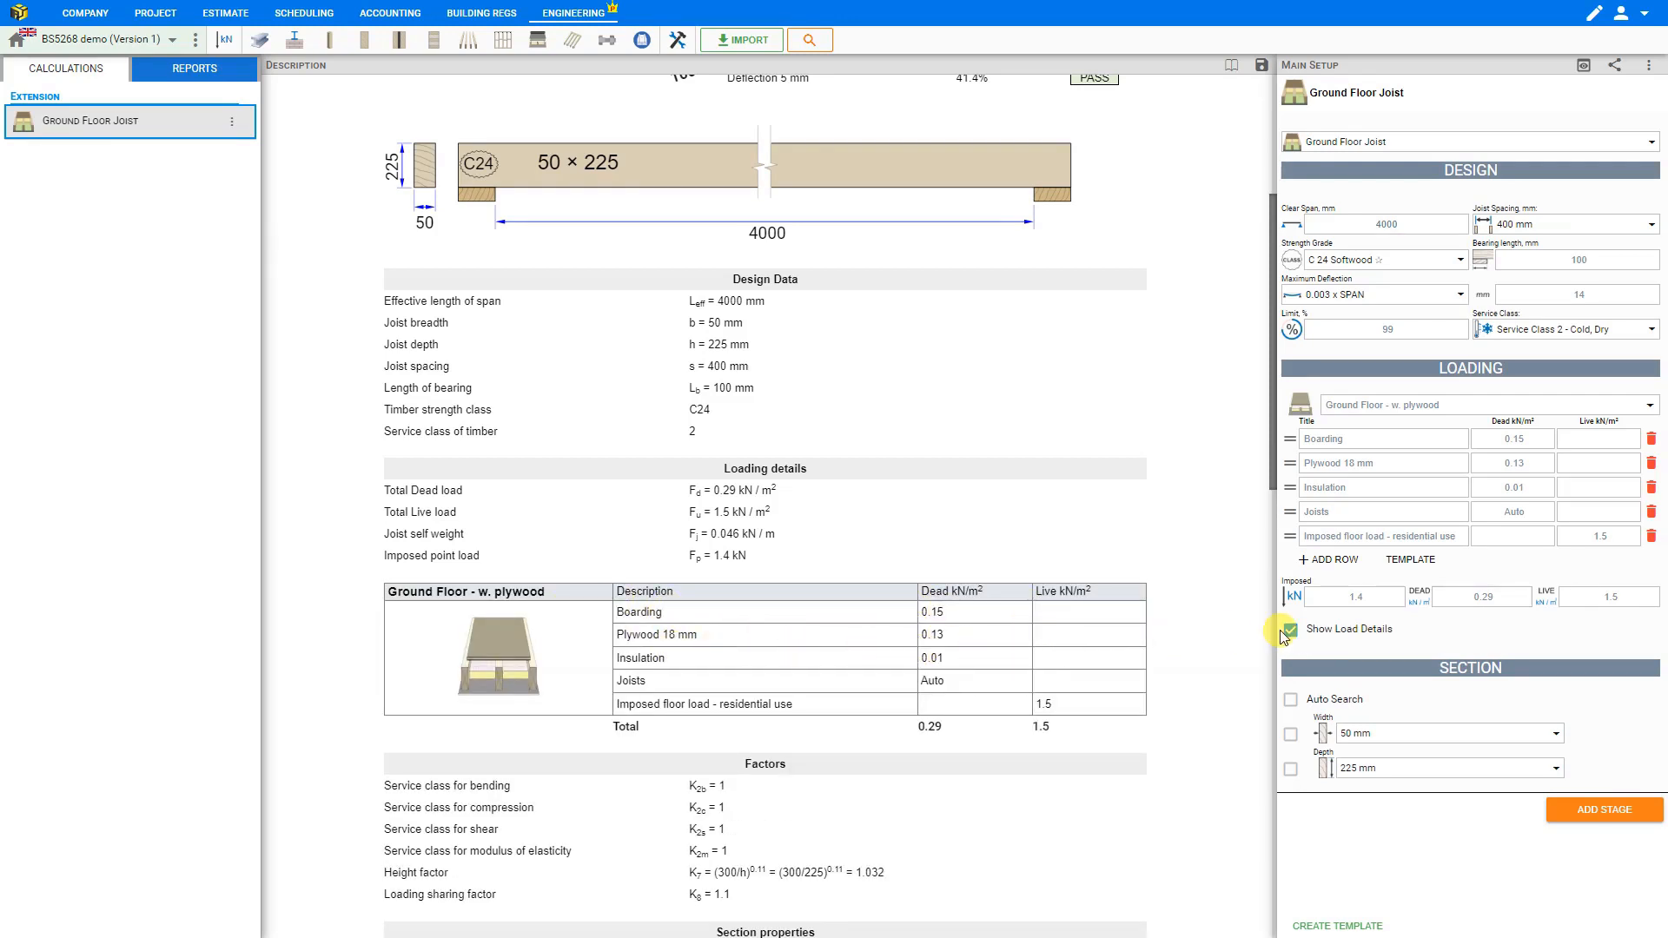
pyautogui.click(1290, 633)
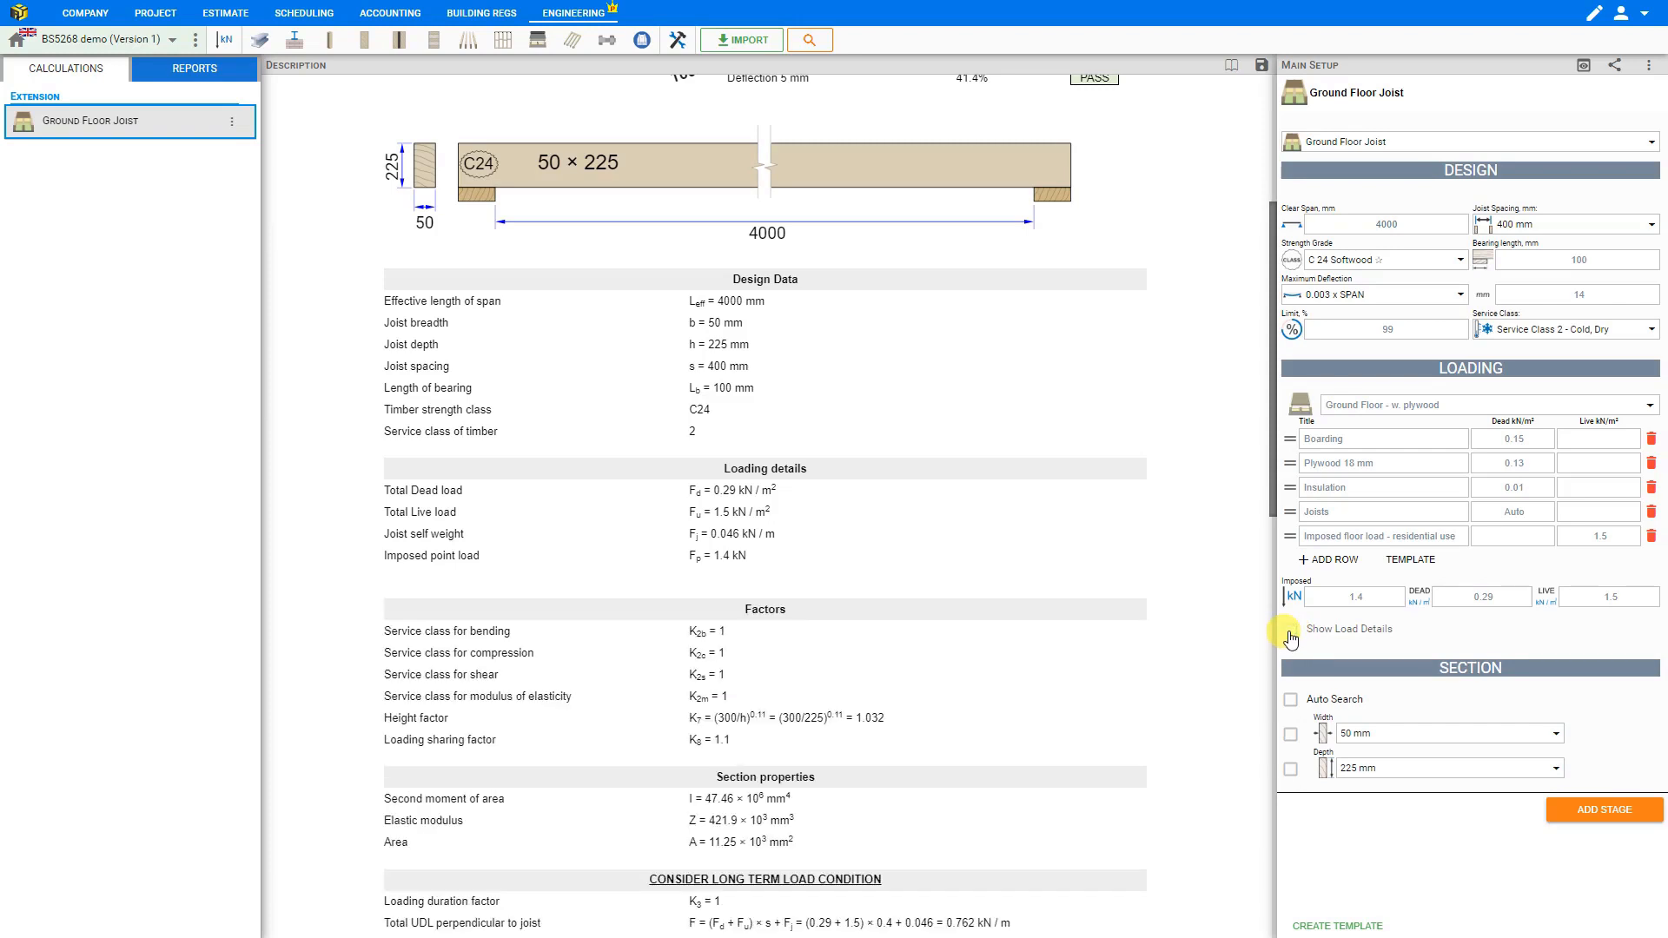
pyautogui.click(1290, 633)
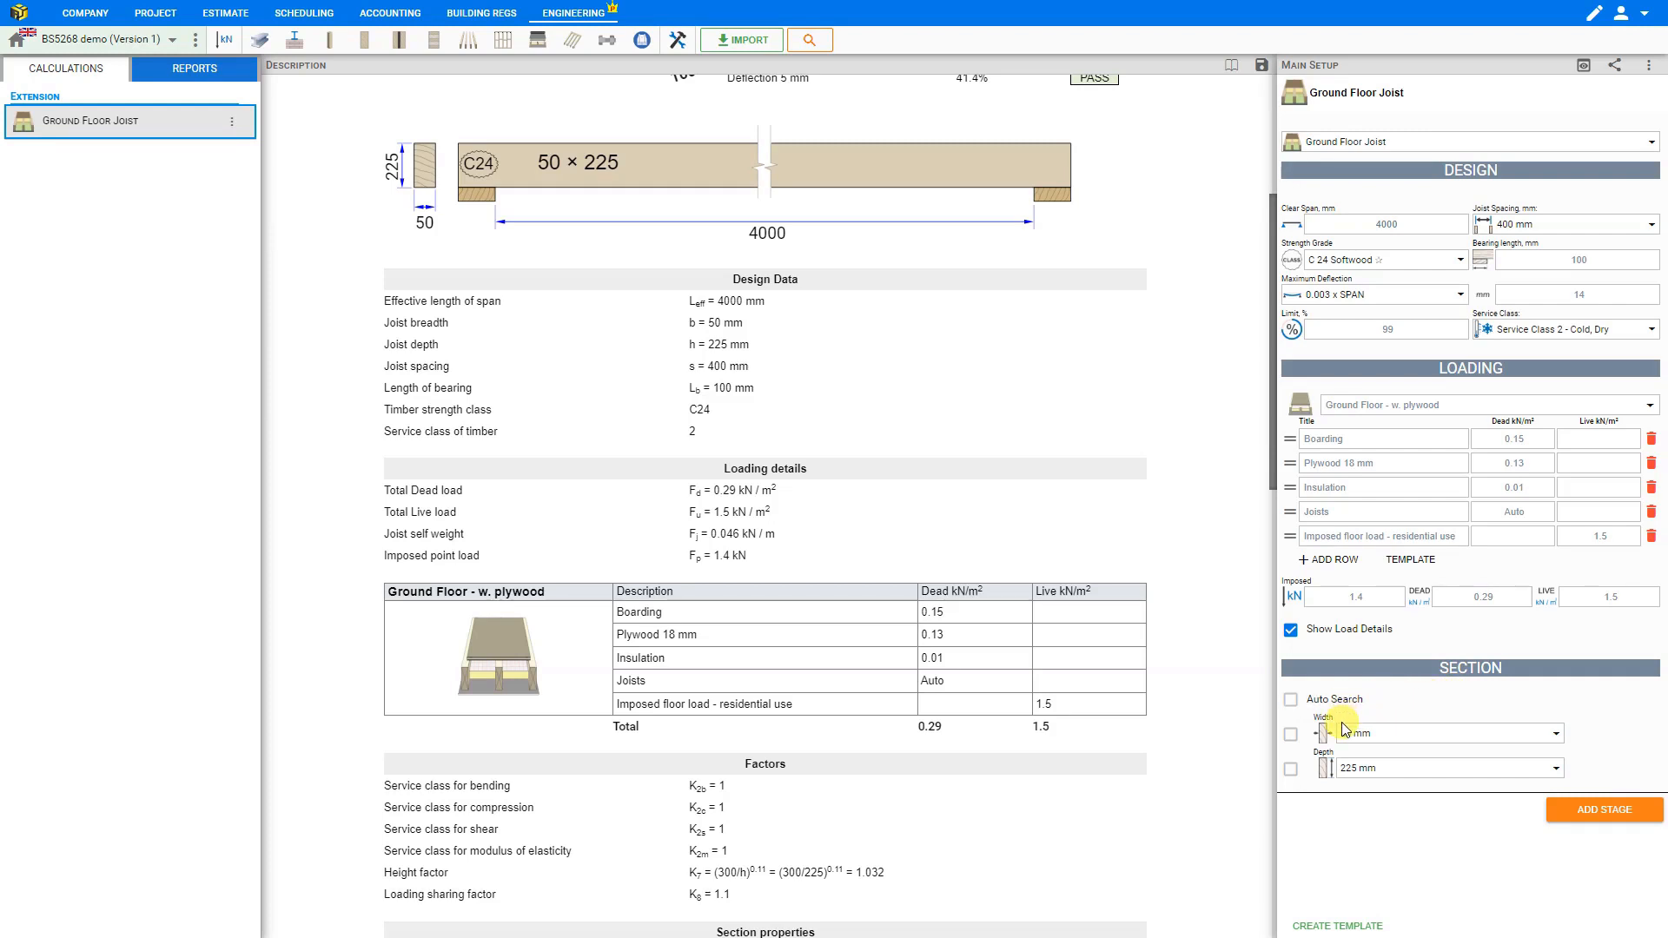
# Try Auto Search for both width and depth of the joist section, then switch it off.
pyautogui.click(1292, 703)
pyautogui.click(1294, 706)
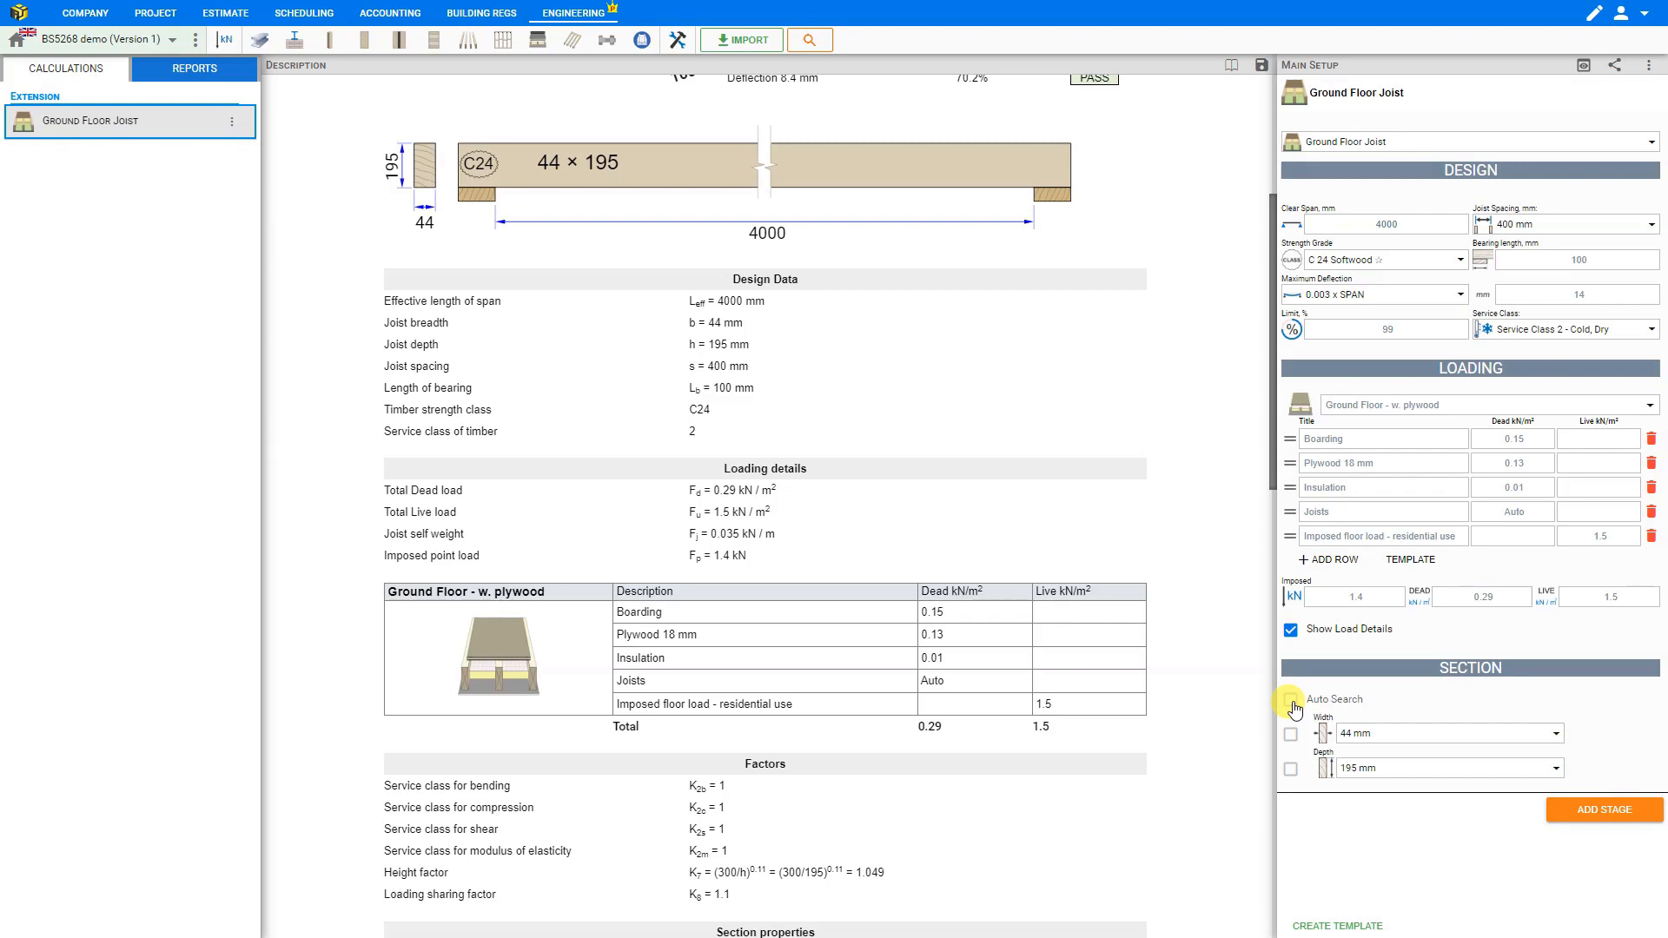
pyautogui.click(1290, 700)
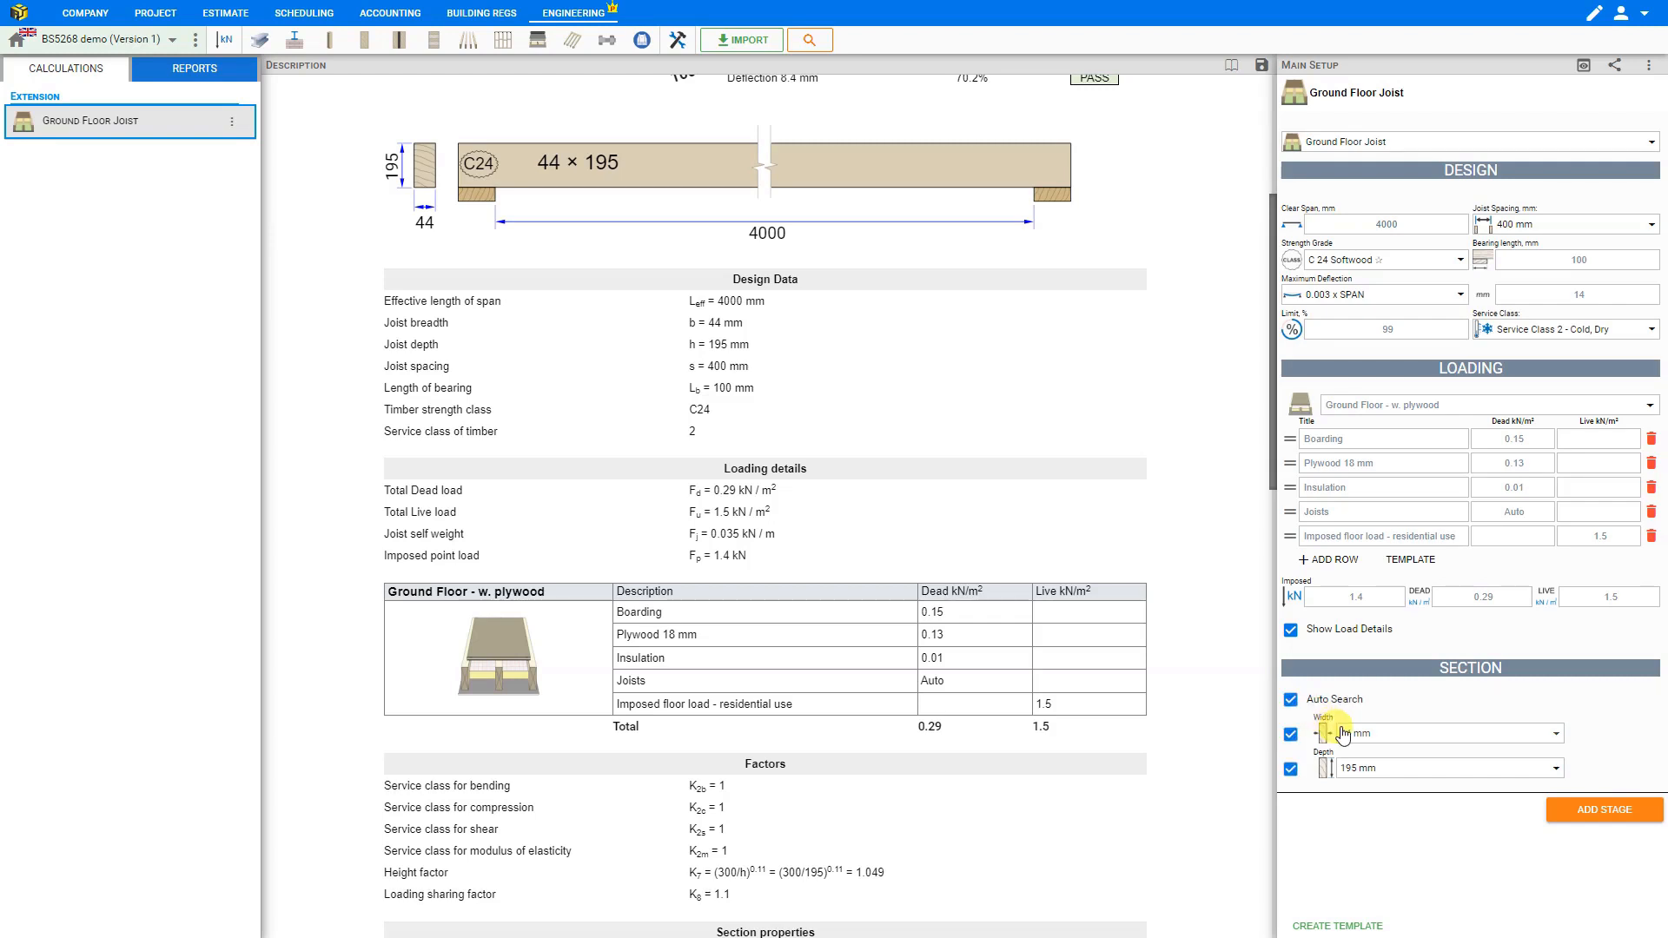
pyautogui.click(1291, 702)
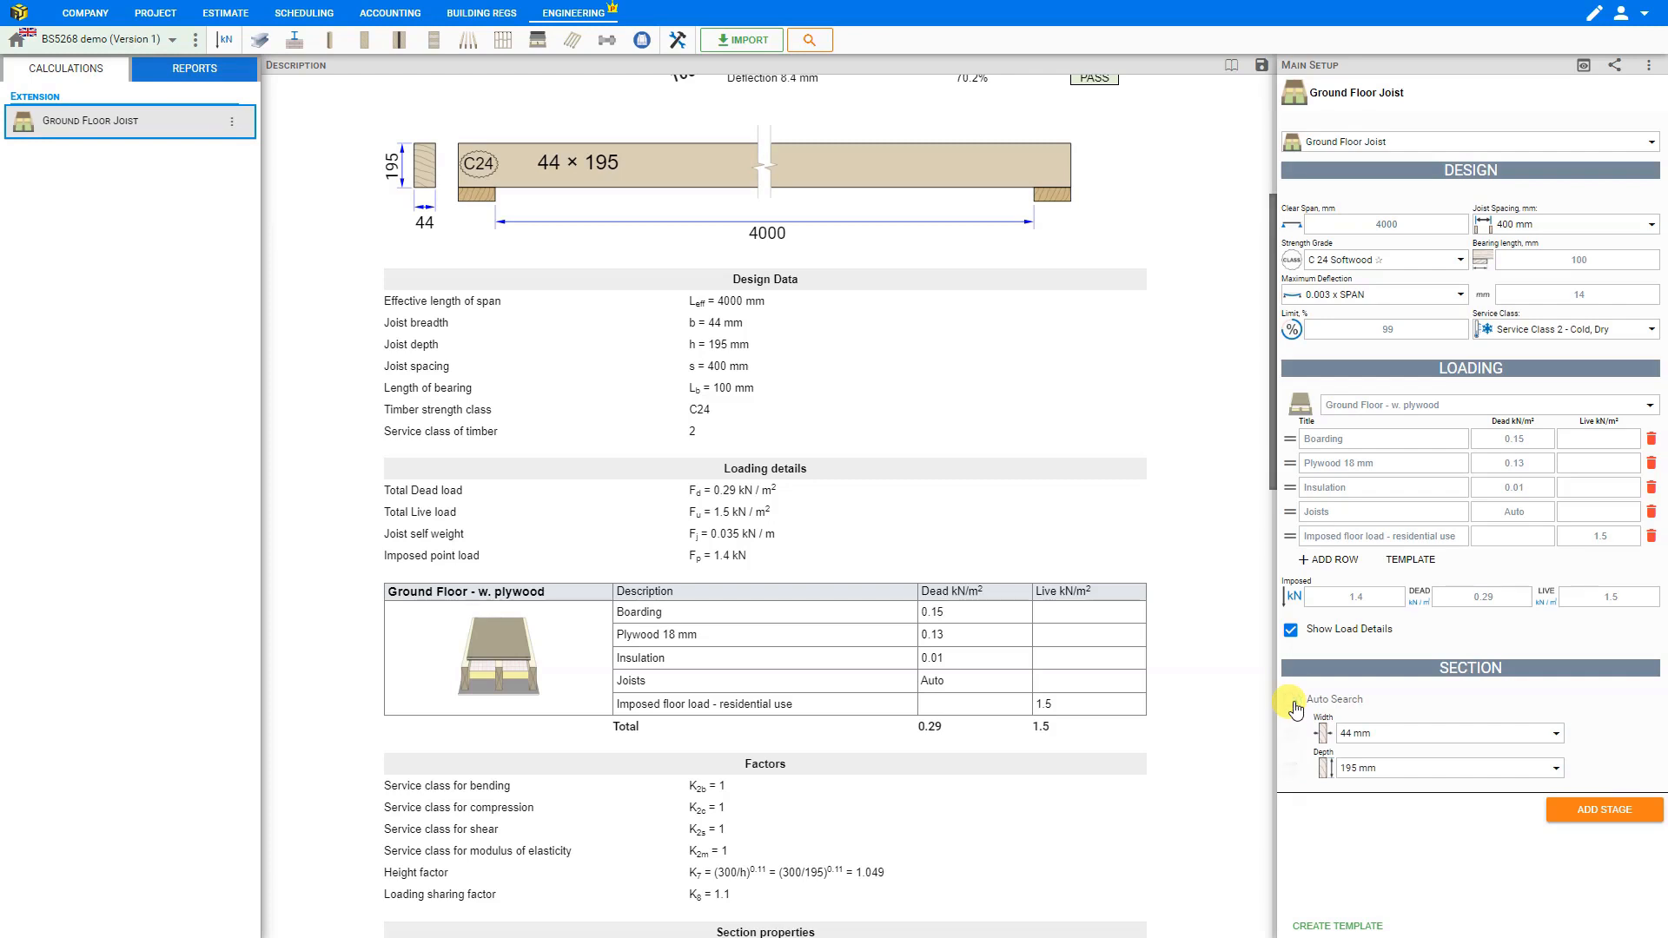
# Set the joist section manually to 50 mm wide and 225 mm deep.
pyautogui.click(1429, 741)
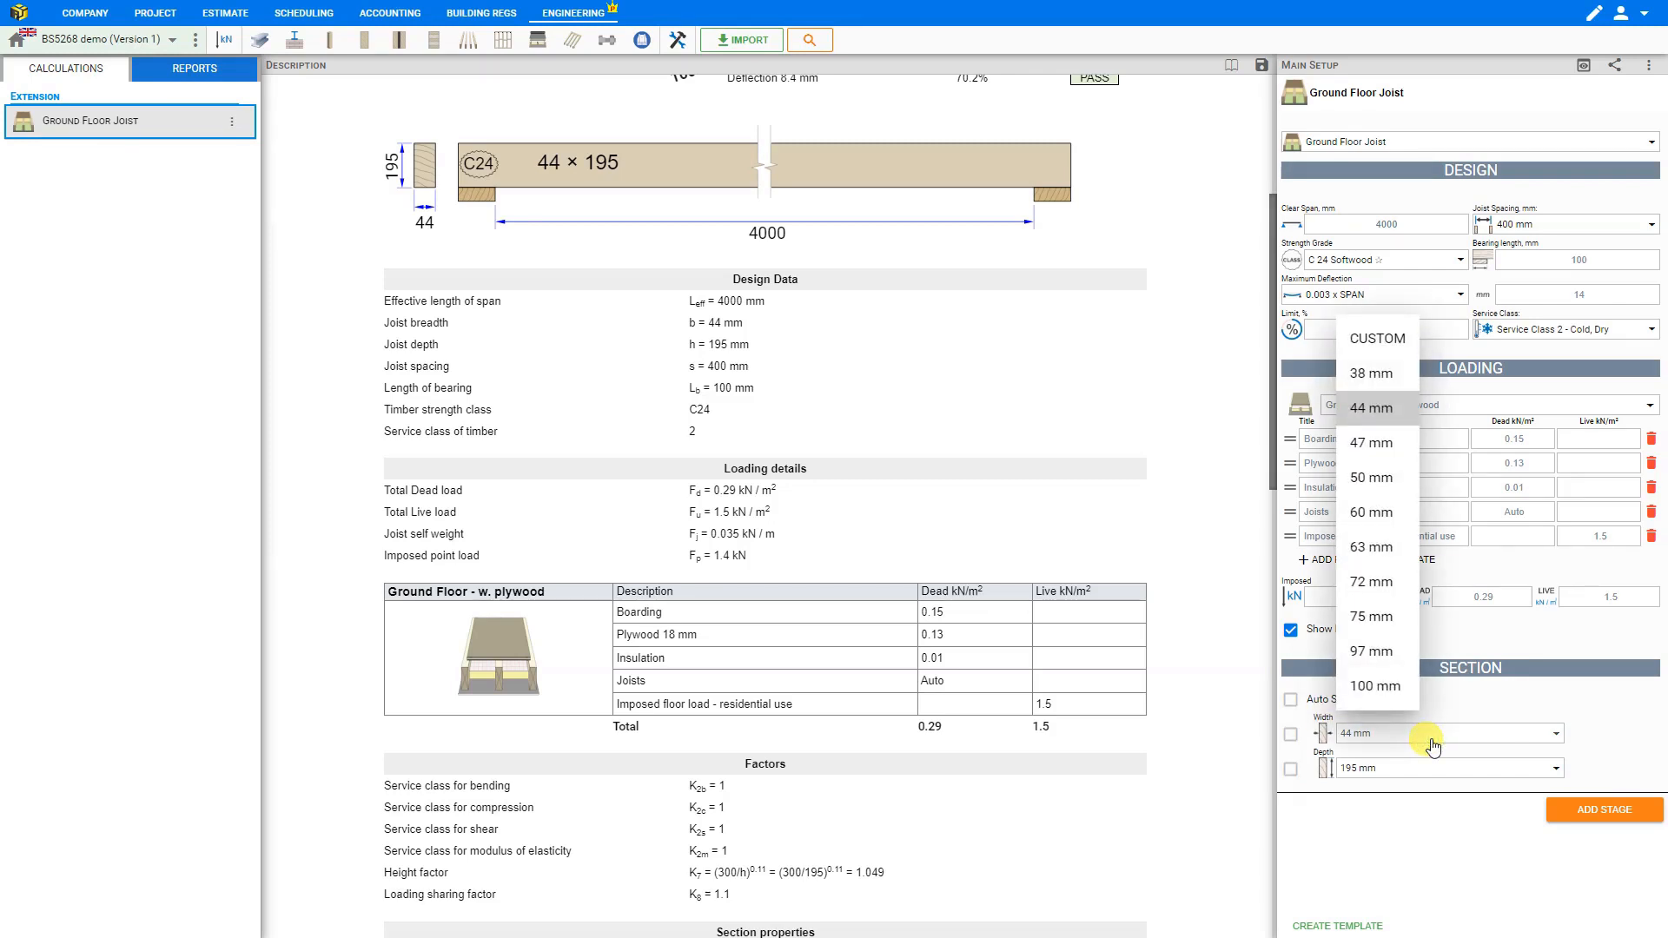
pyautogui.click(1375, 477)
pyautogui.click(1383, 768)
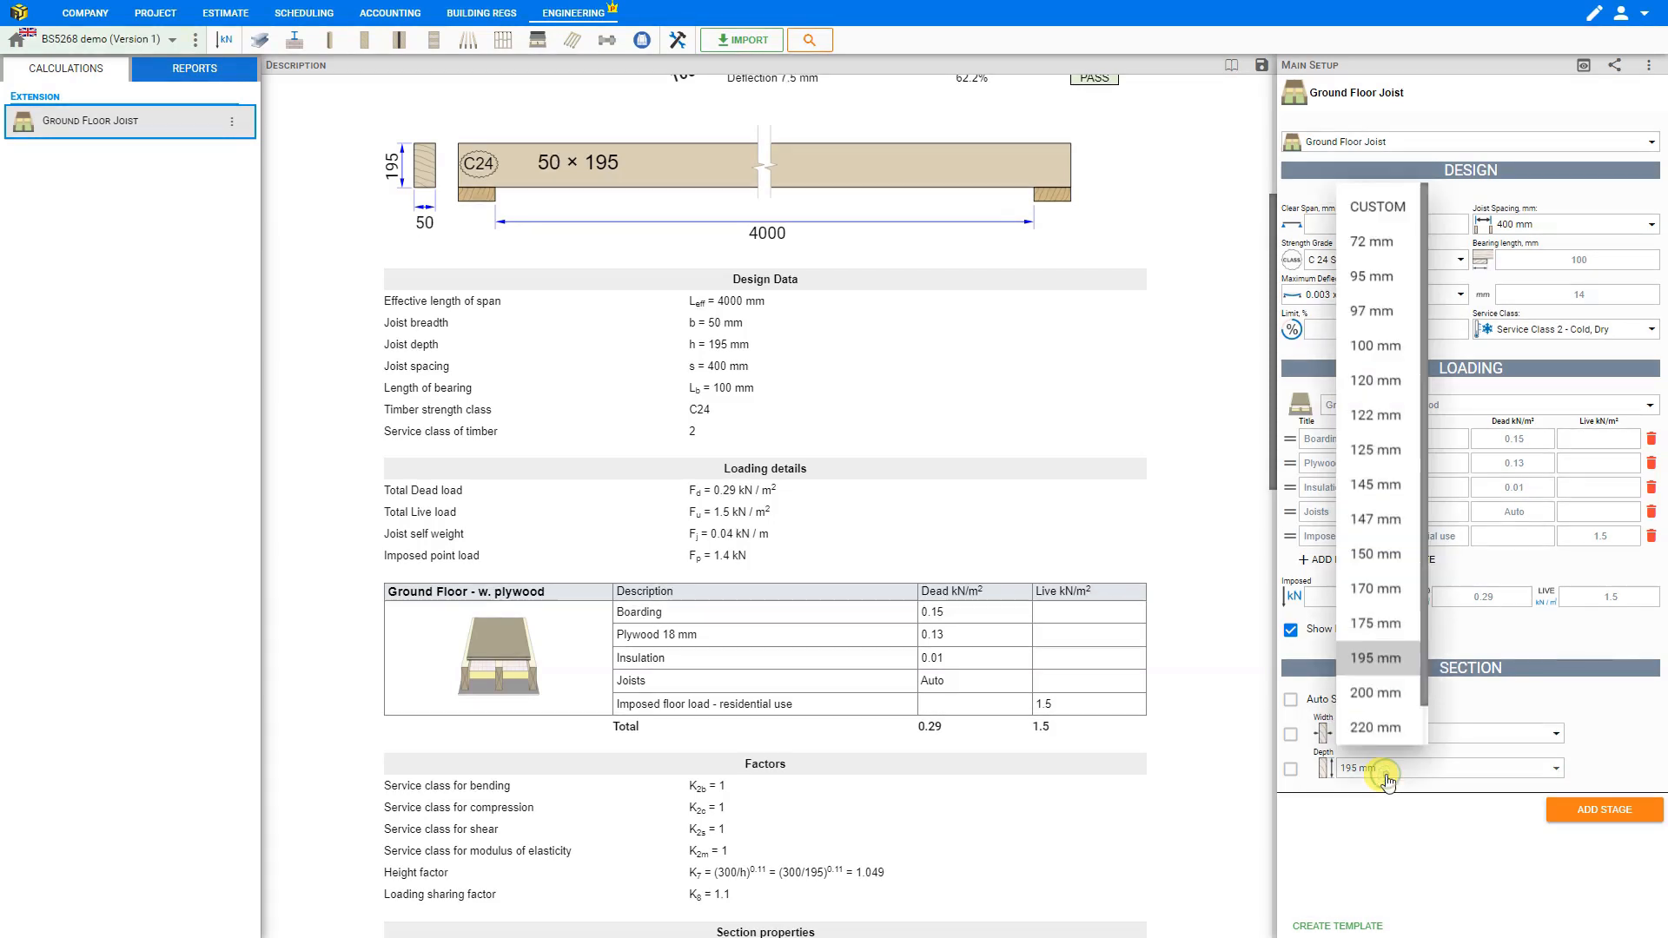
pyautogui.click(1375, 720)
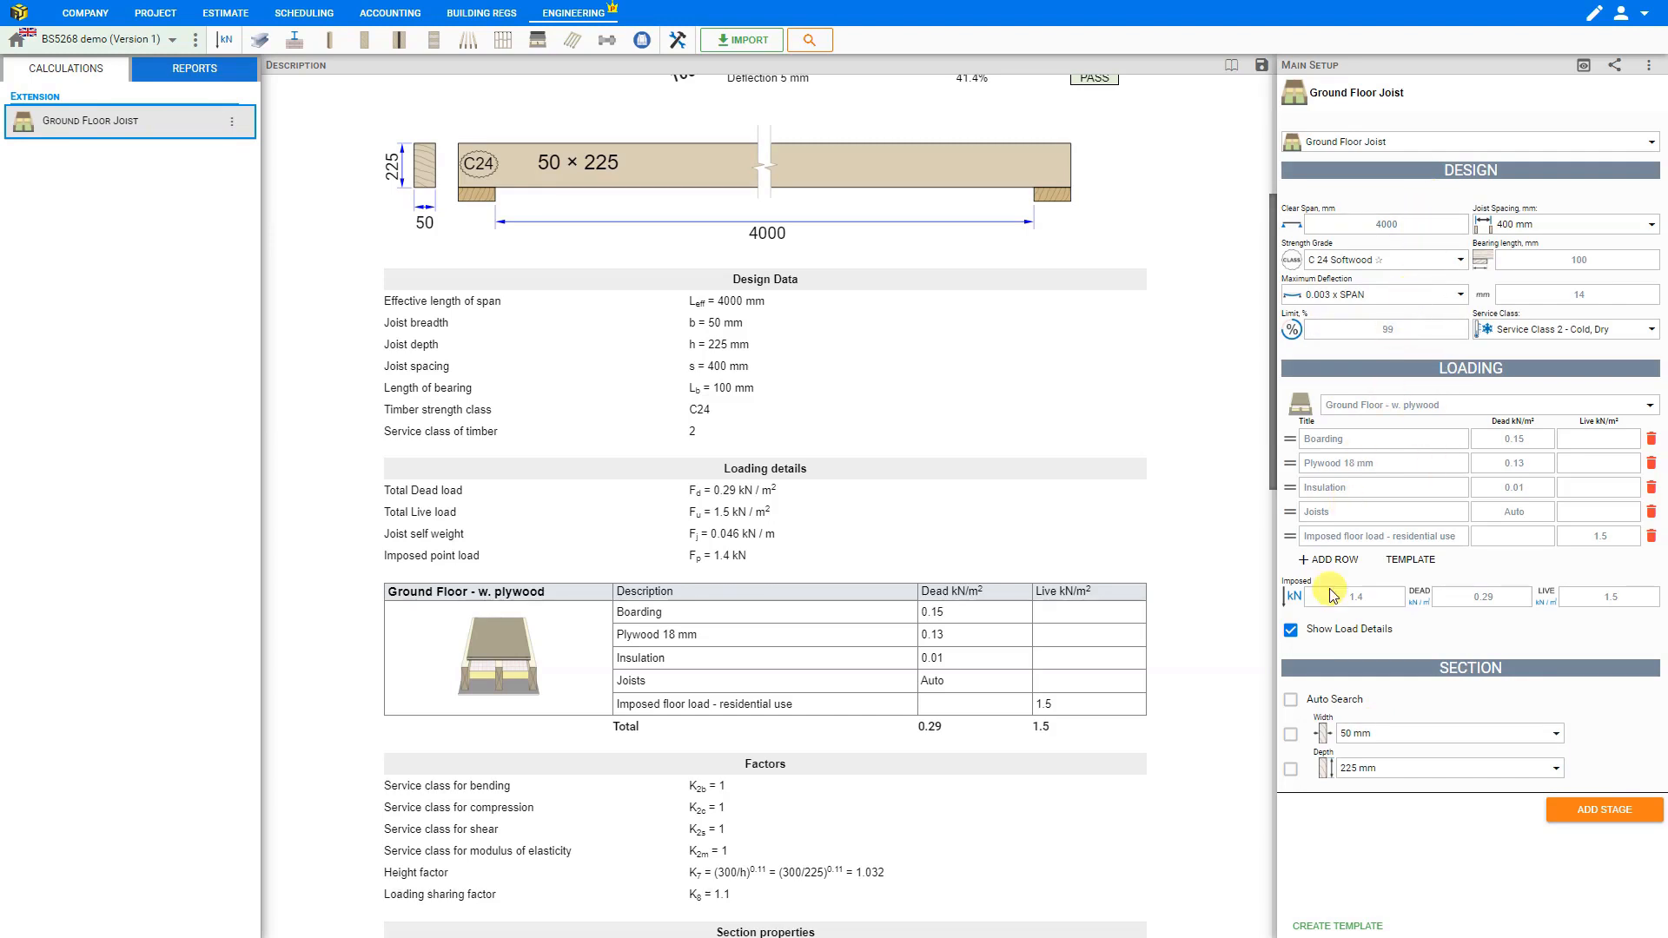
# Try the automatic search on the section width, then disable it and enable the search for depth only.
pyautogui.click(1290, 735)
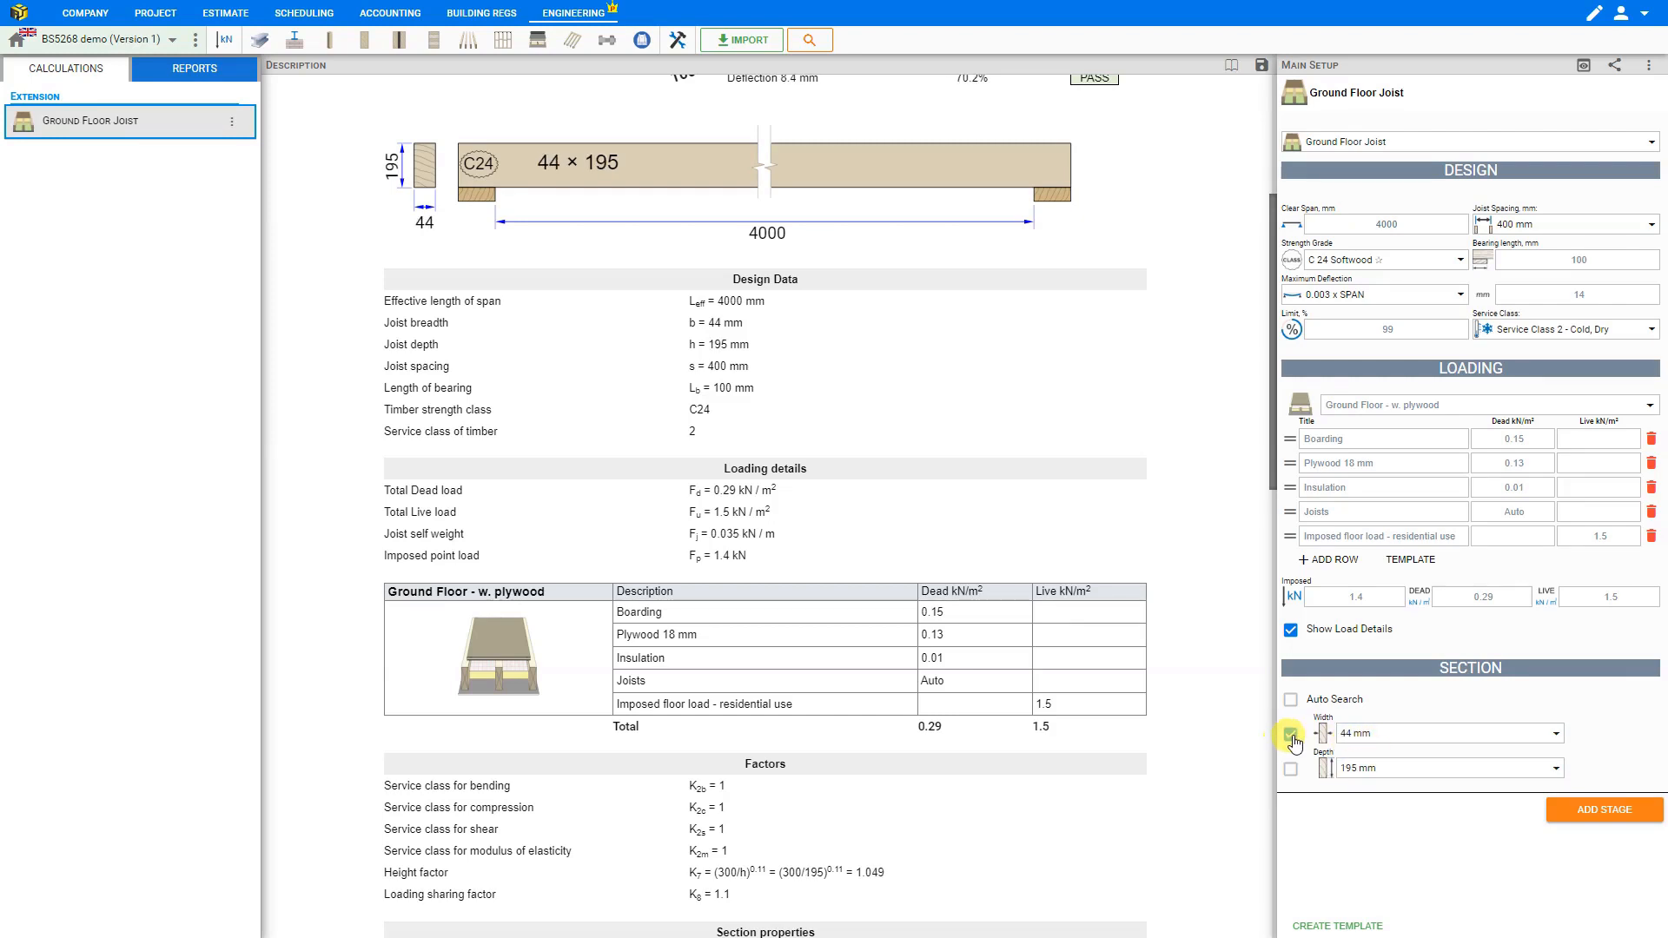
pyautogui.click(1290, 735)
pyautogui.click(1291, 770)
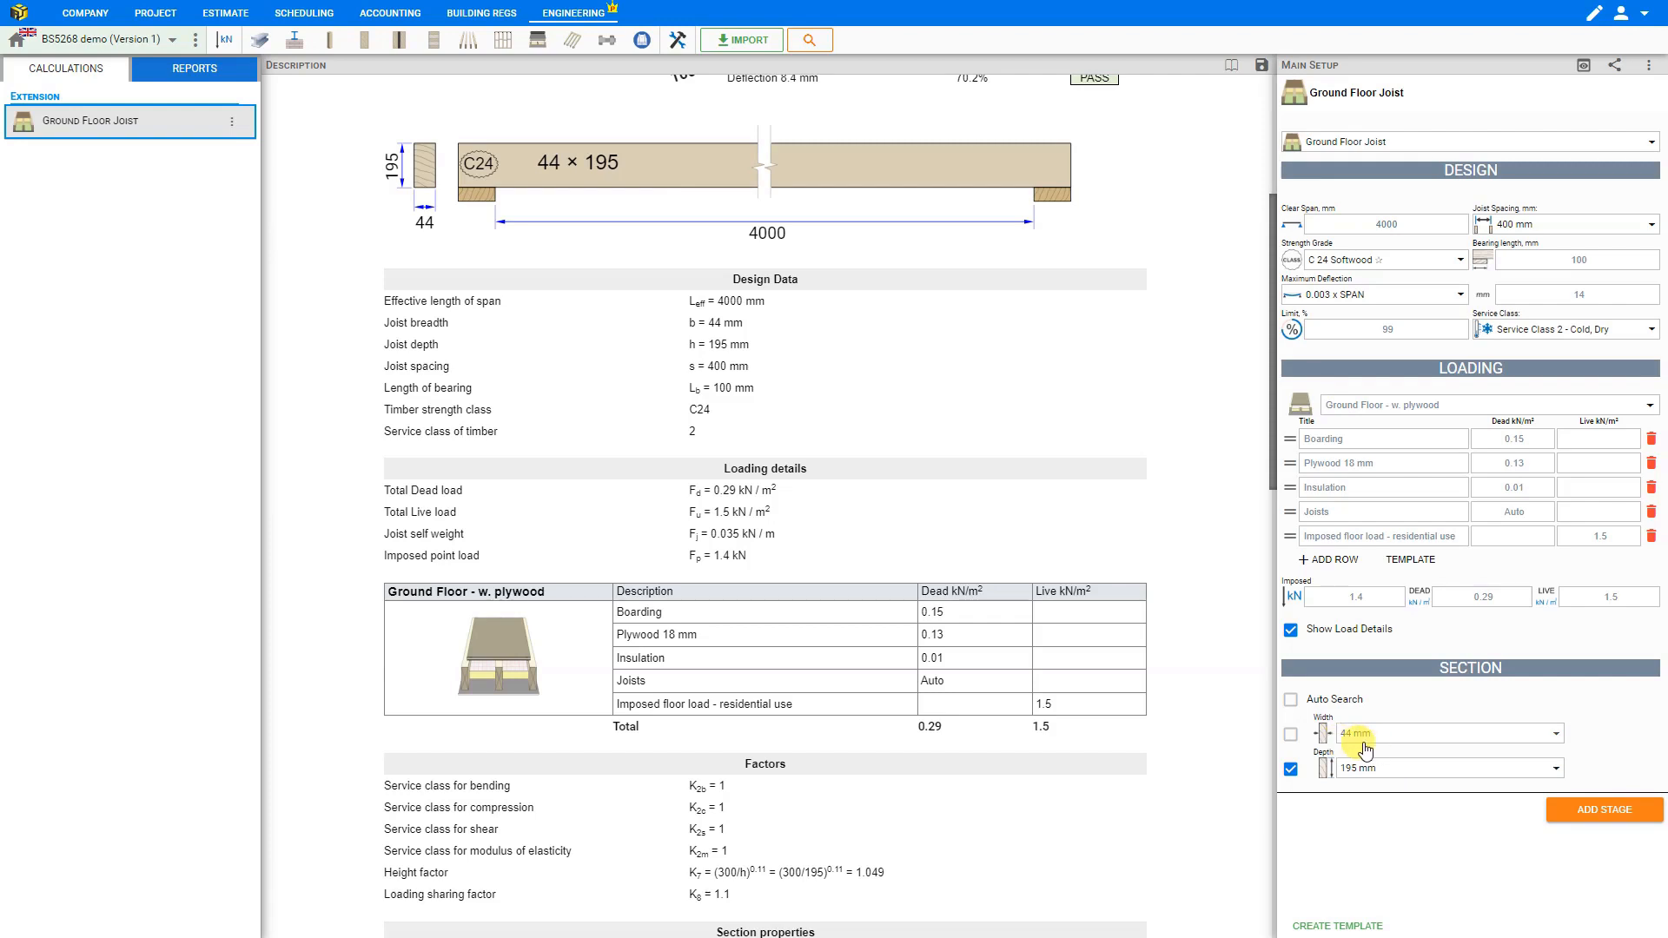
# Review the calculation report from the results summary through loading, factors and section properties to the long and medium term load checks.
pyautogui.scroll(4, 669, 481)
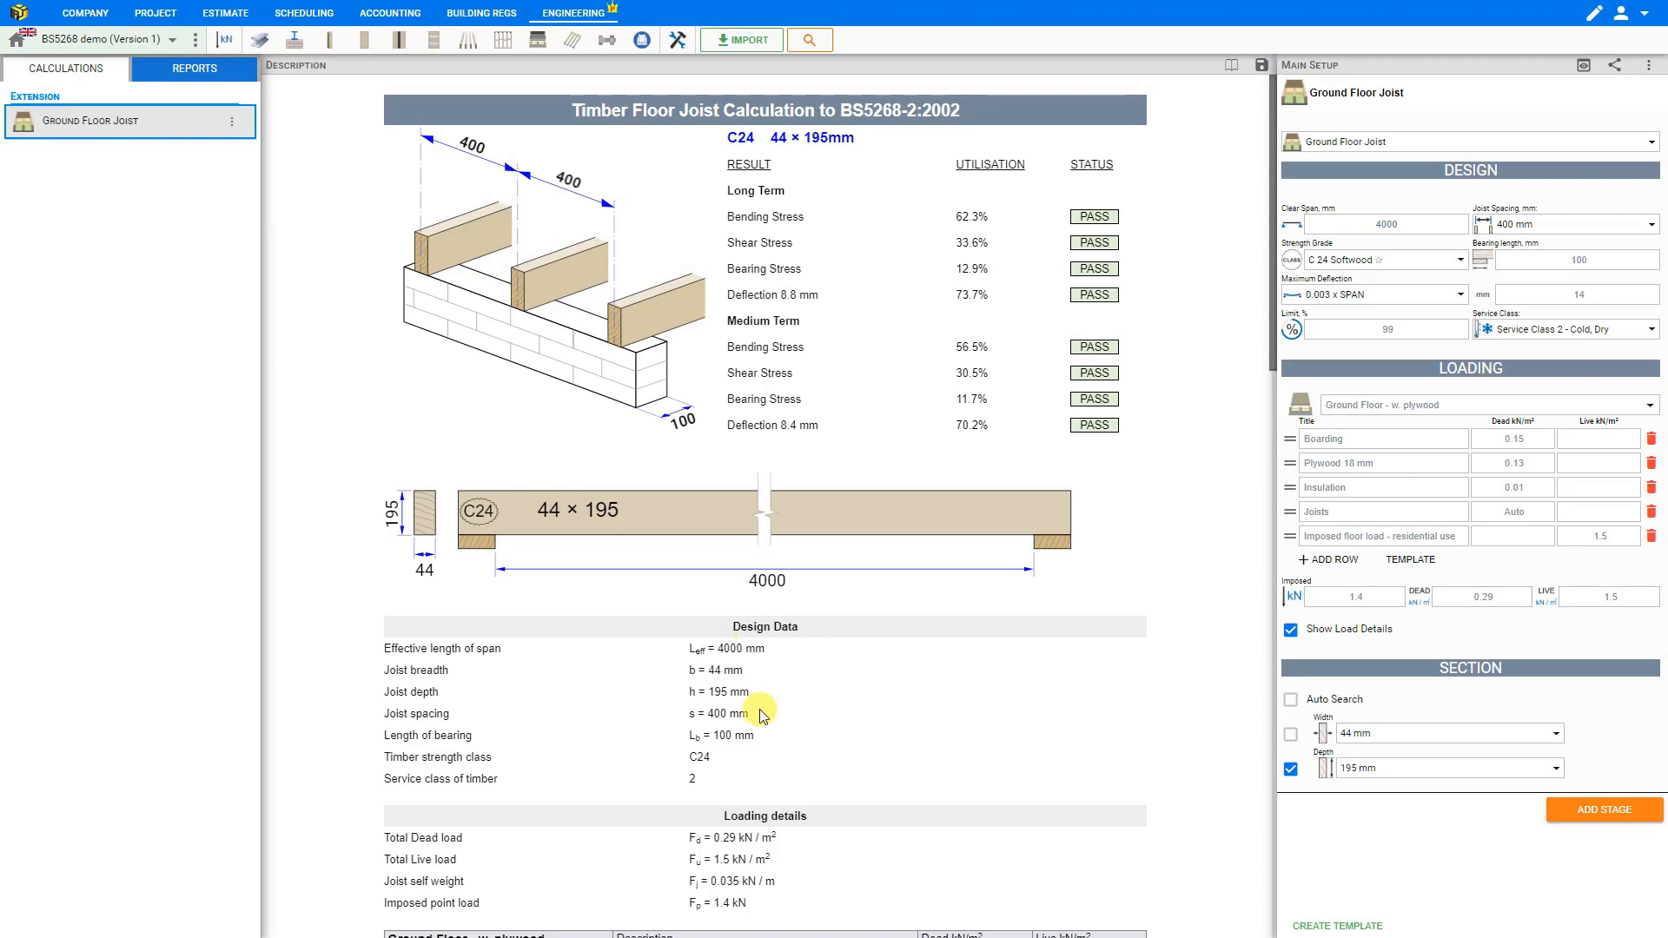
pyautogui.scroll(-4, 764, 660)
pyautogui.scroll(-1, 782, 571)
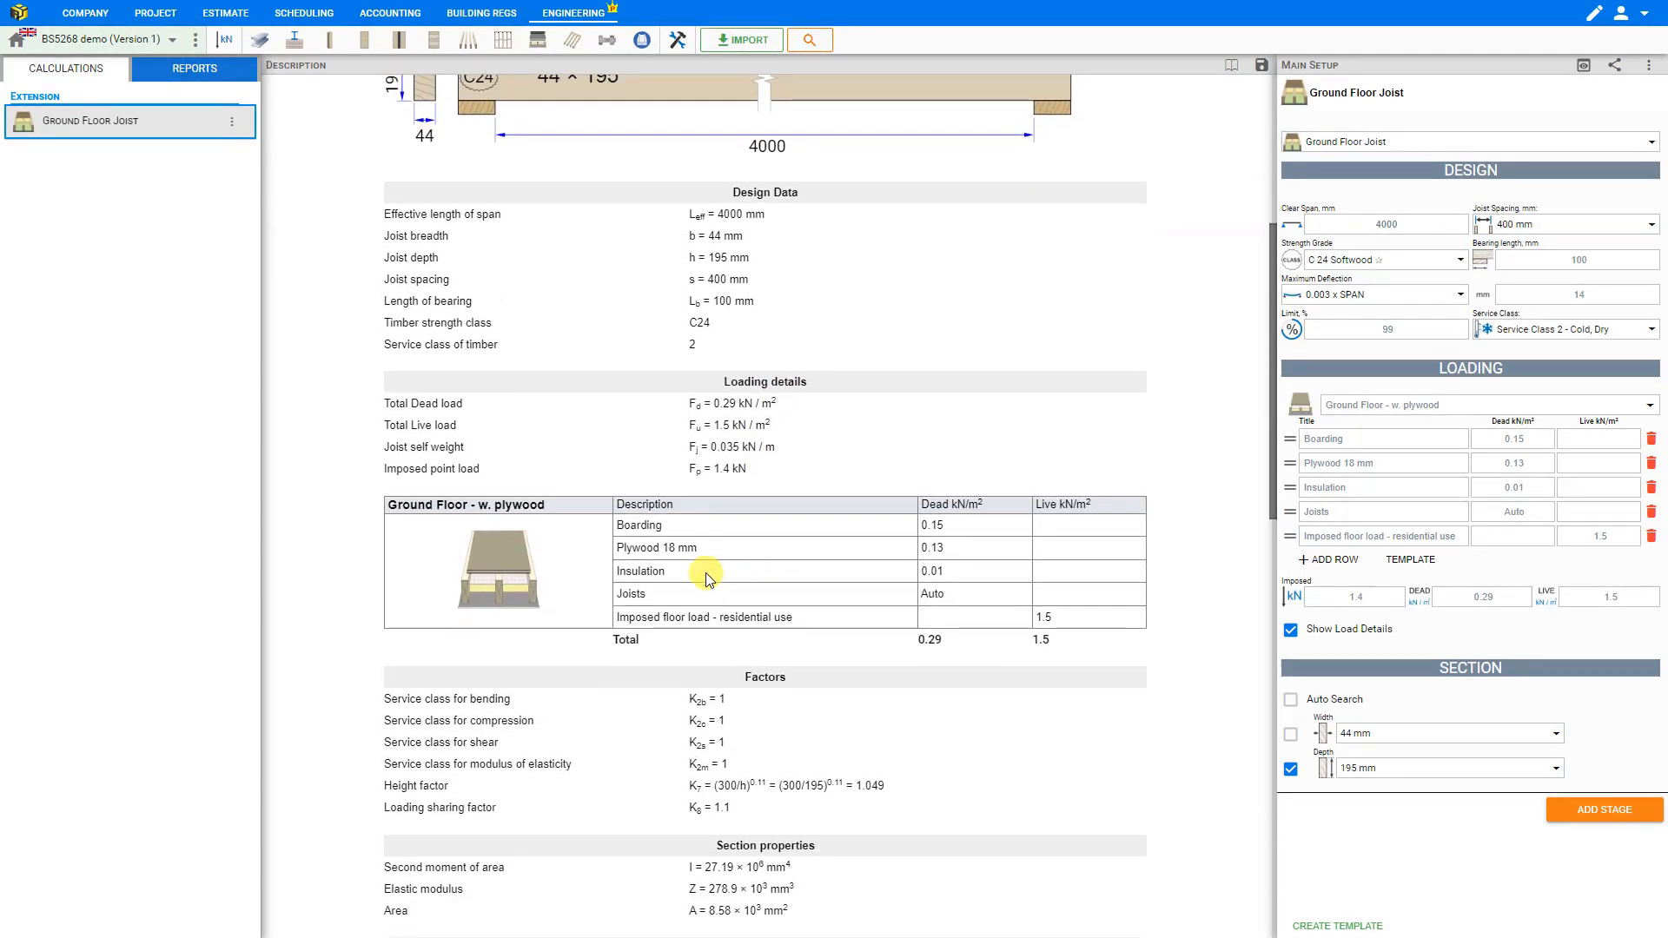
pyautogui.click(1291, 630)
pyautogui.click(1292, 631)
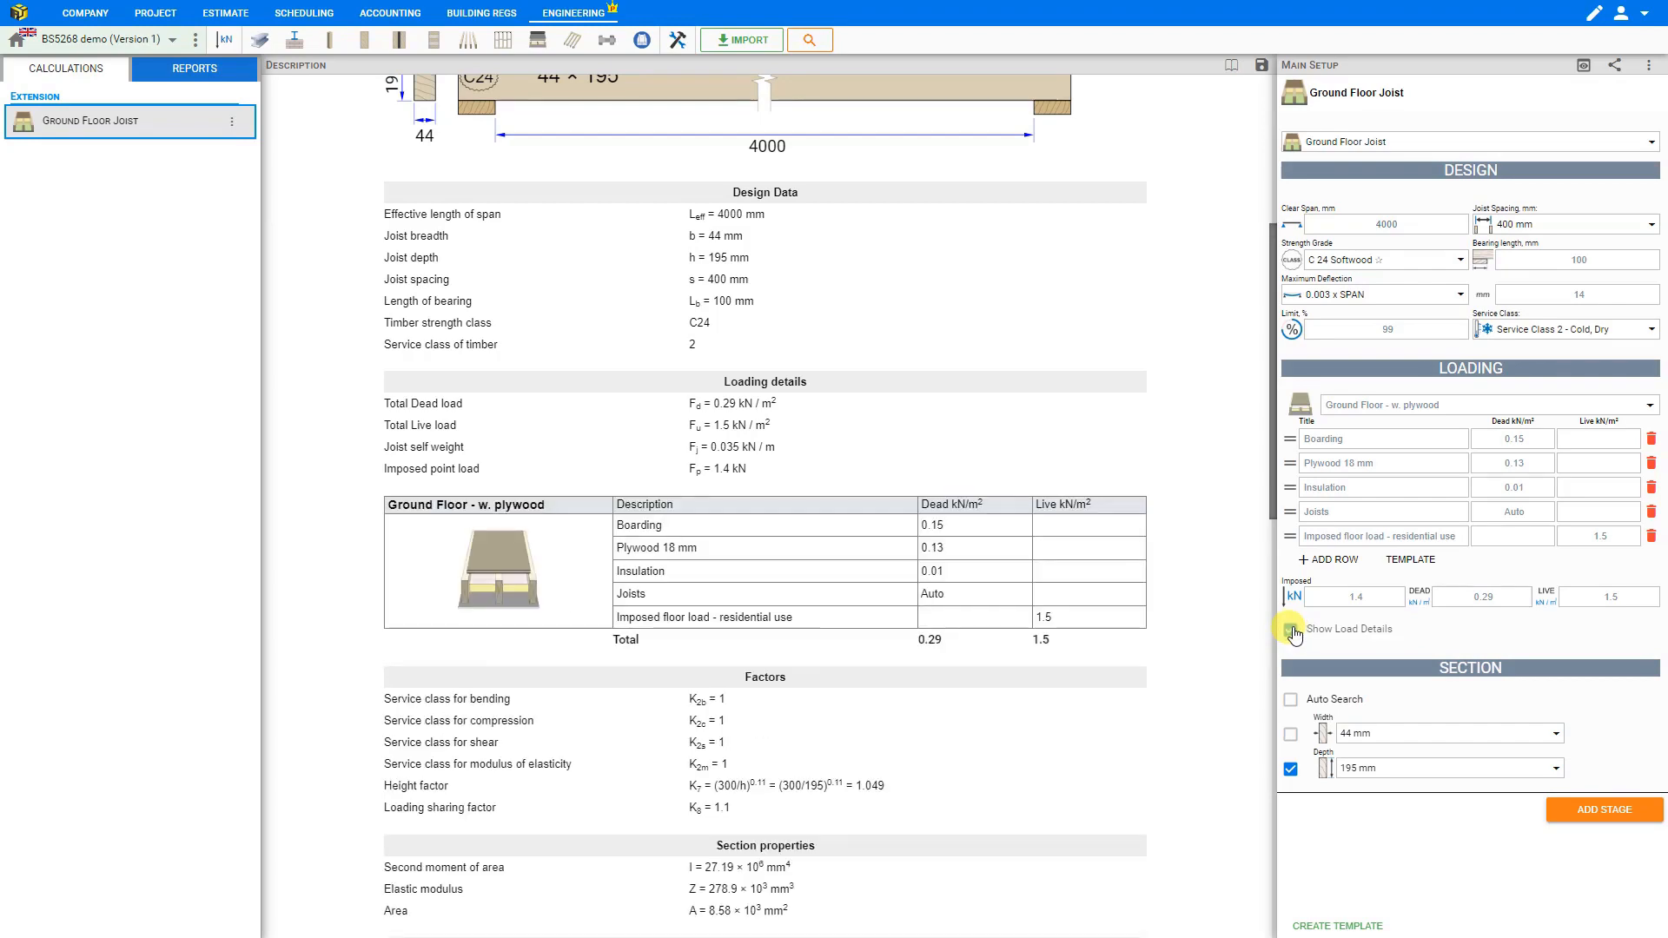
pyautogui.scroll(-3, 787, 602)
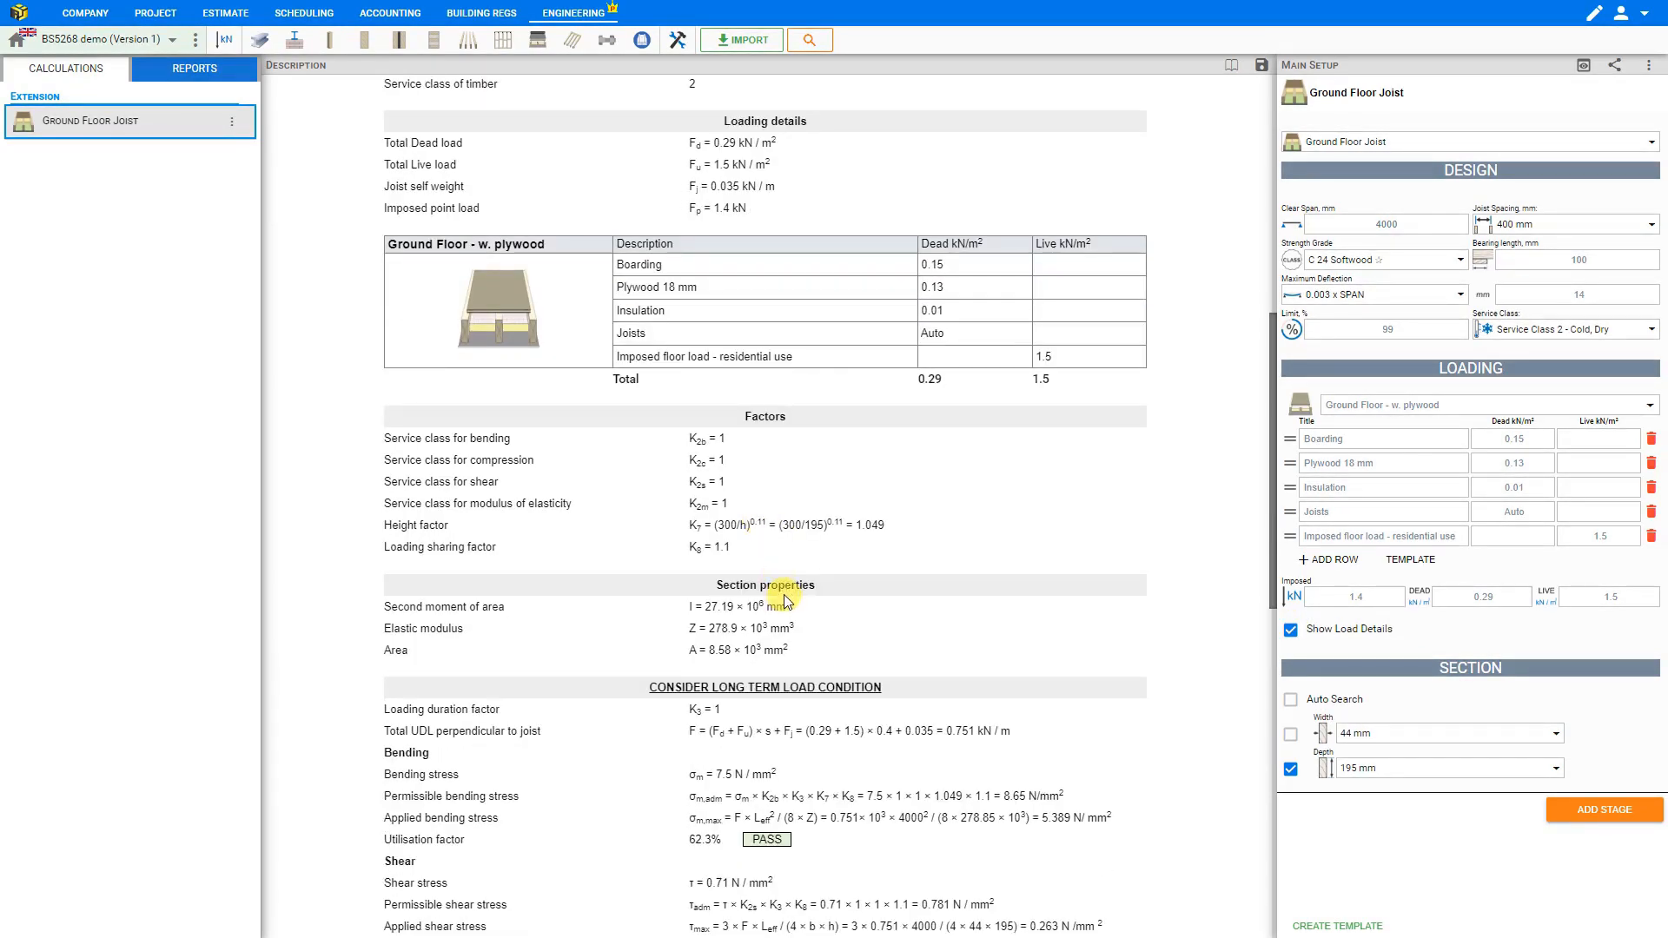
pyautogui.scroll(-8, 785, 589)
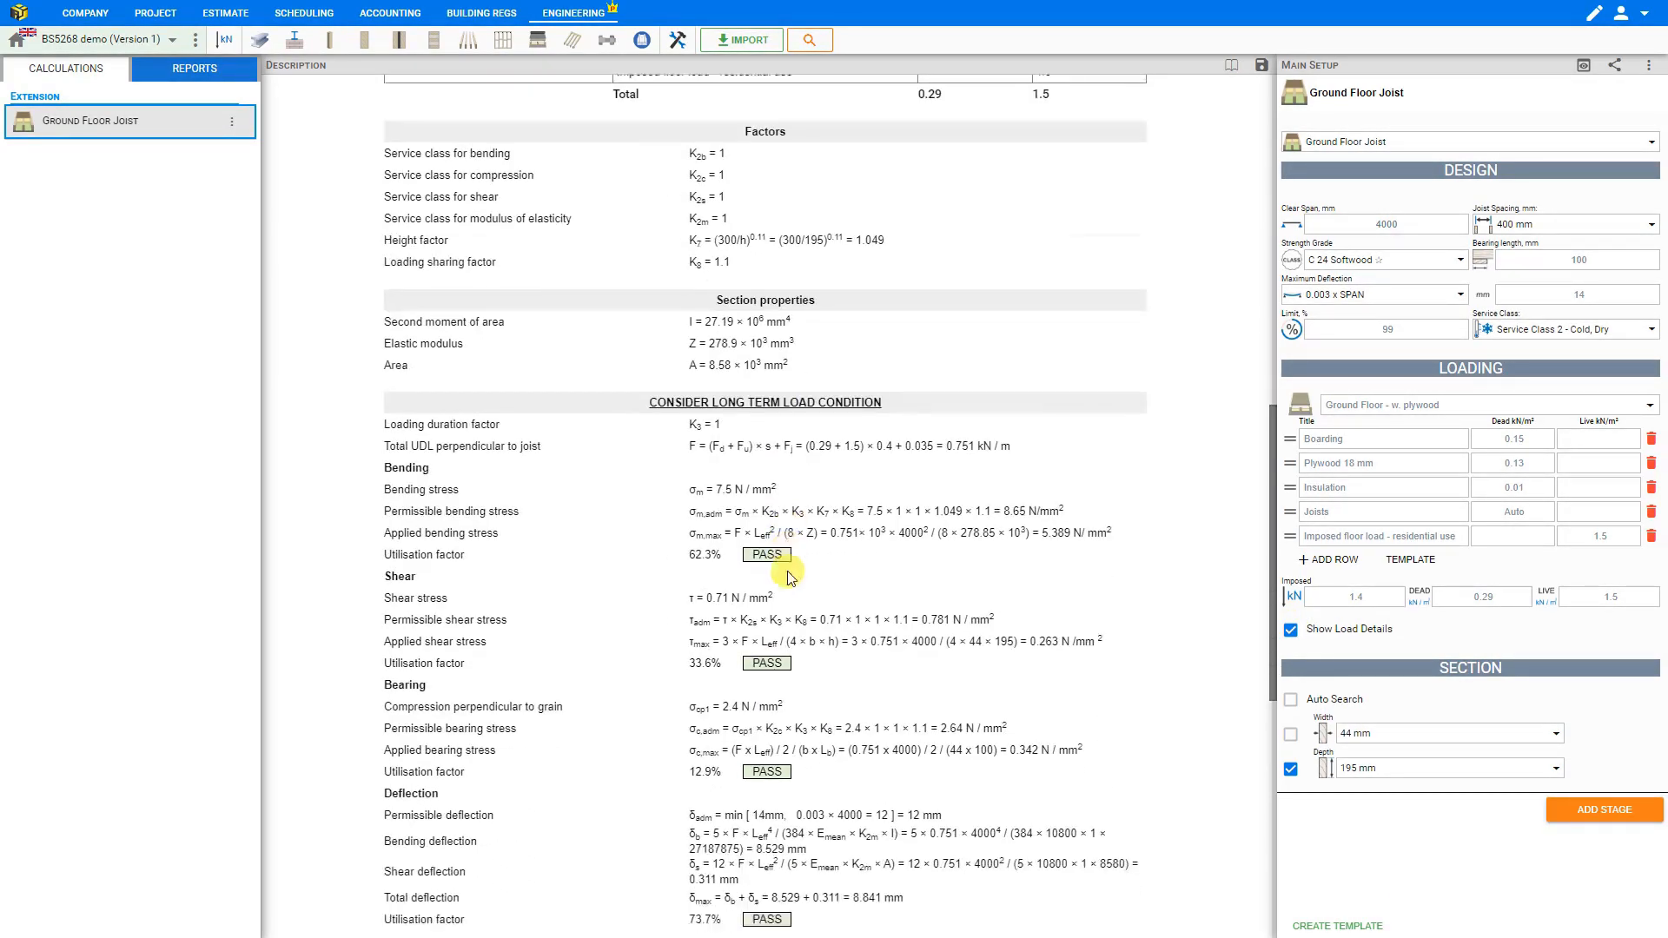
pyautogui.scroll(-3, 790, 561)
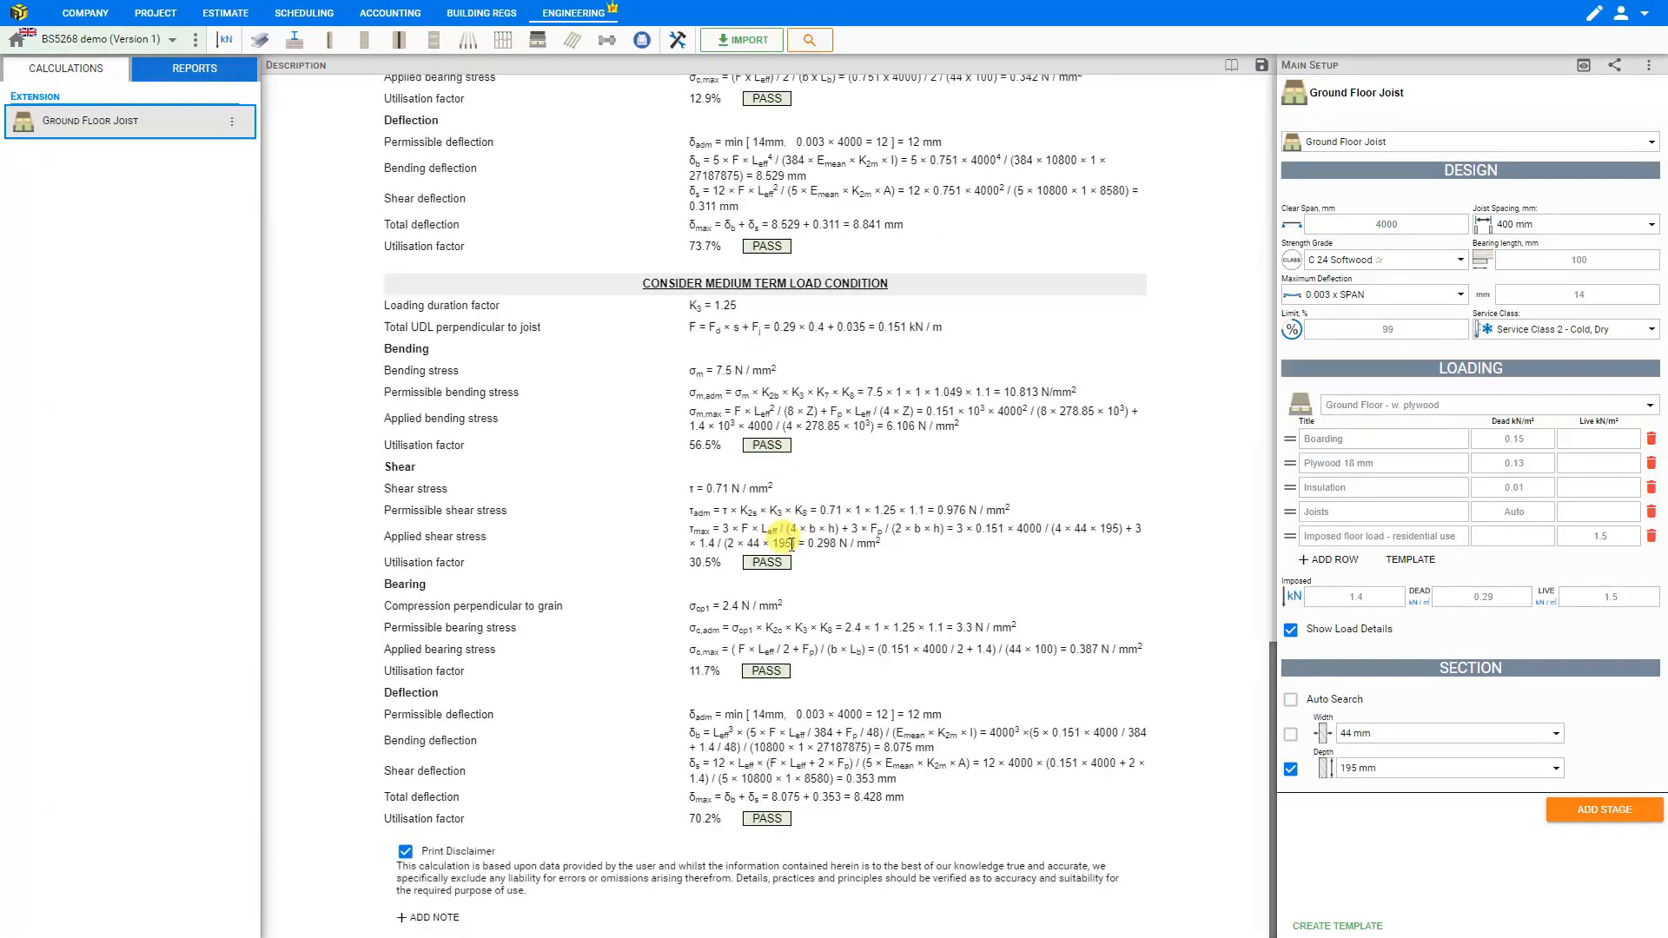
pyautogui.scroll(15, 786, 543)
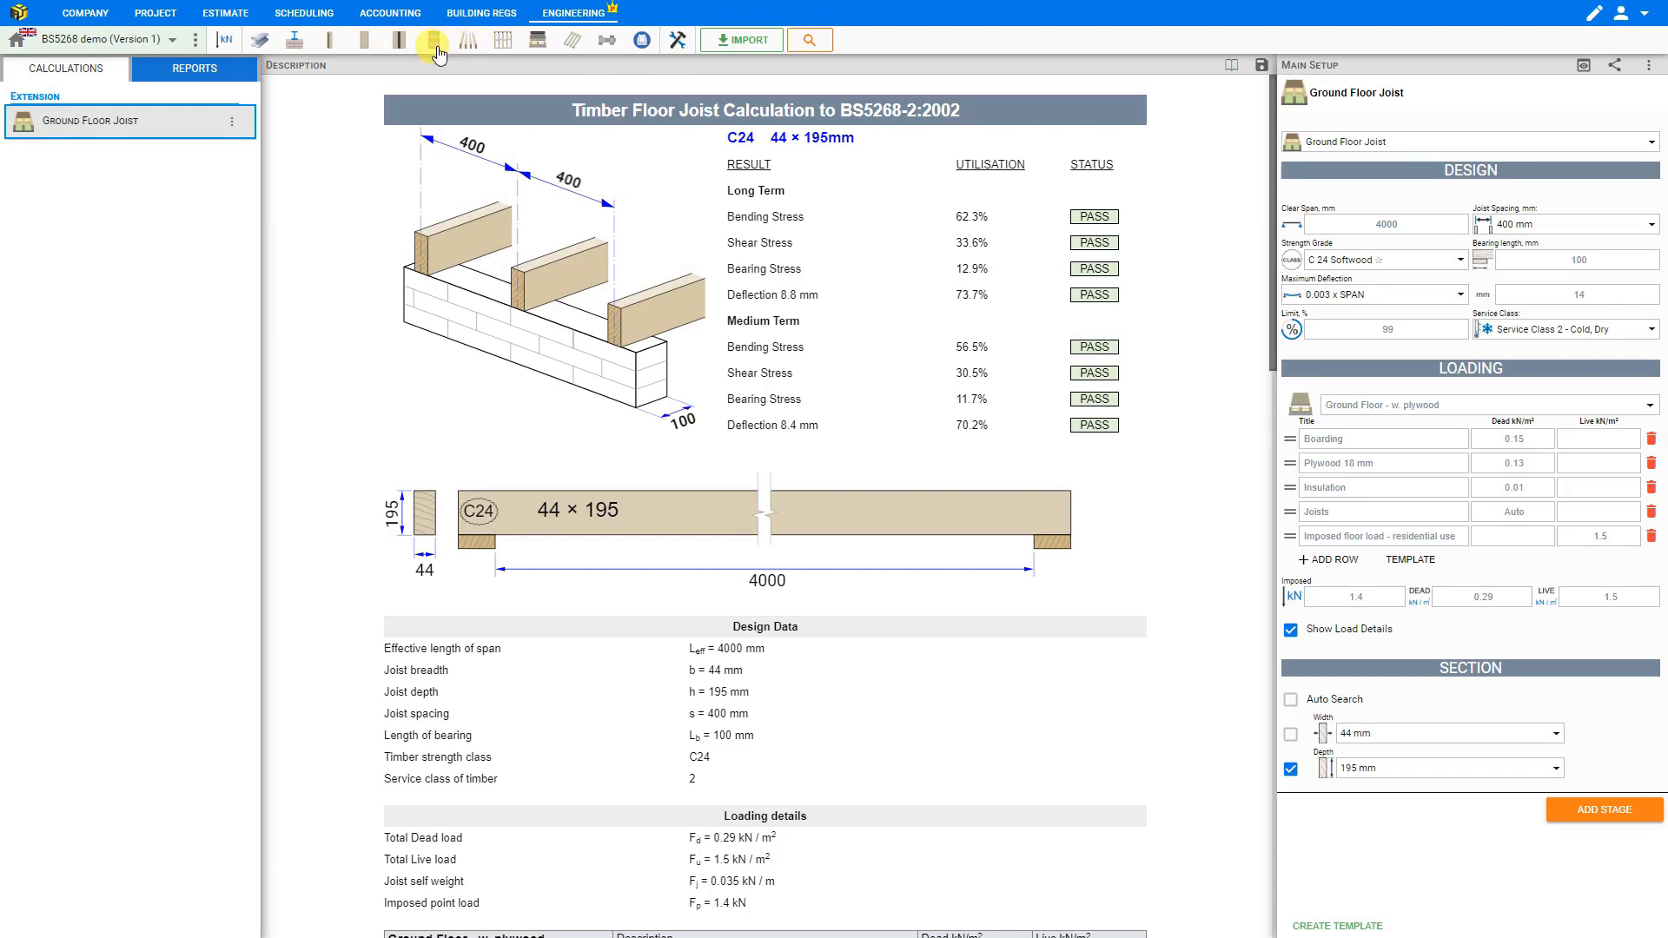
# Duplicate the Ground Floor Joist module within the Extension group.
pyautogui.click(222, 127)
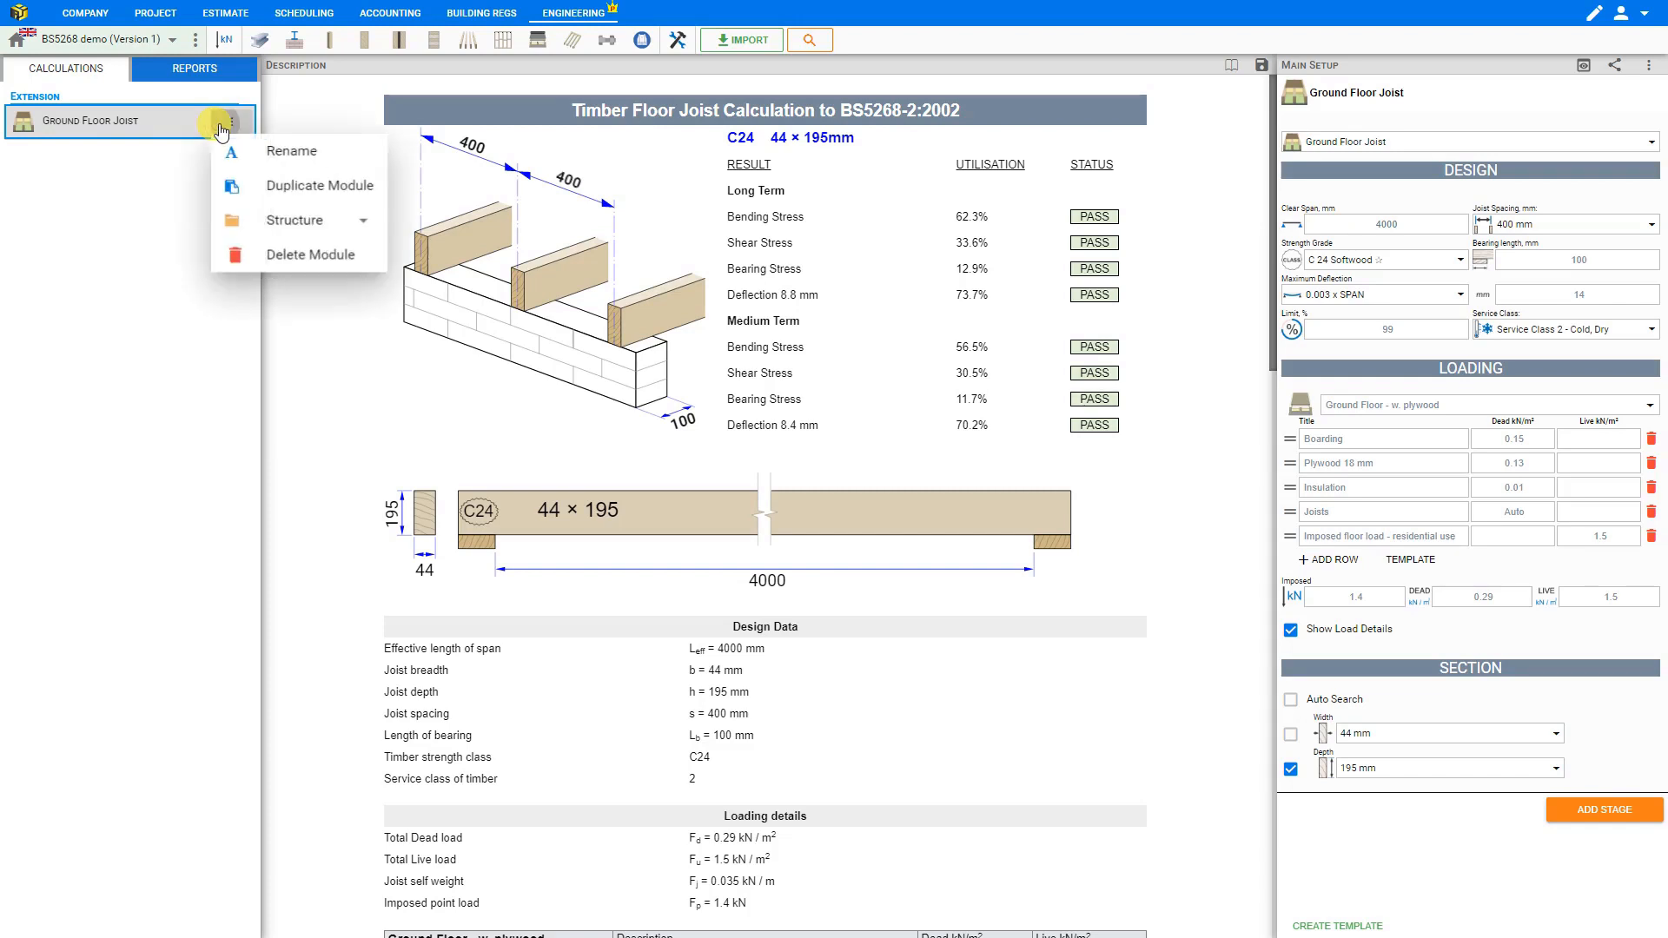
pyautogui.click(297, 187)
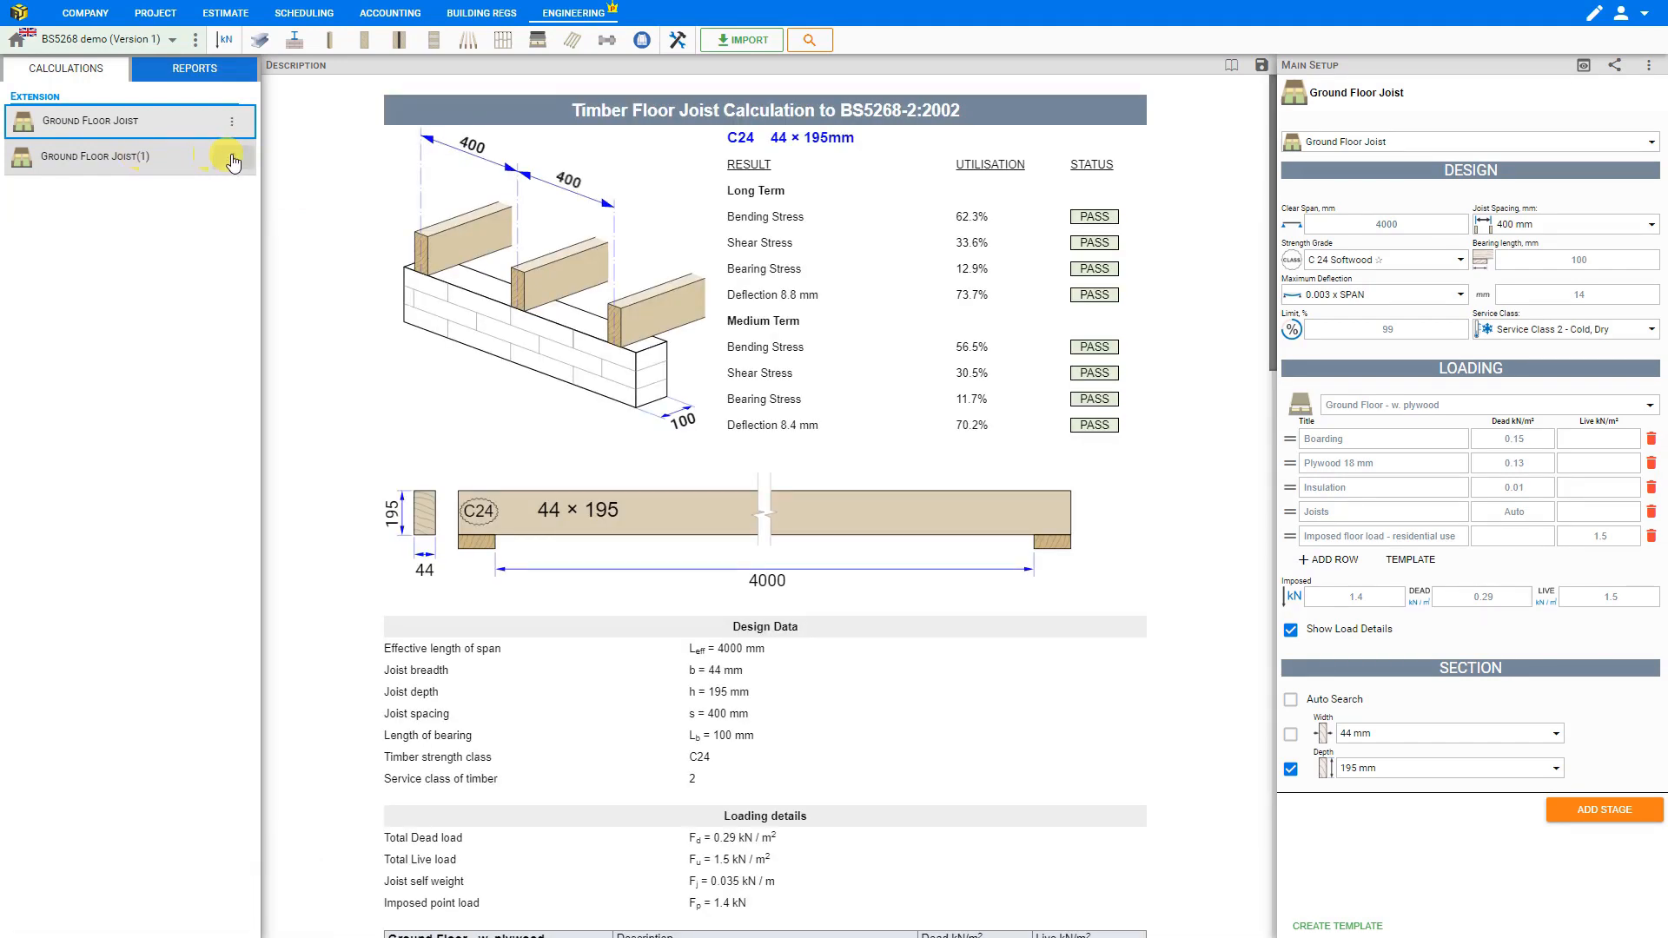
# Rename the duplicated joist module as Ground Floor Joist No2.
pyautogui.click(233, 157)
pyautogui.click(295, 195)
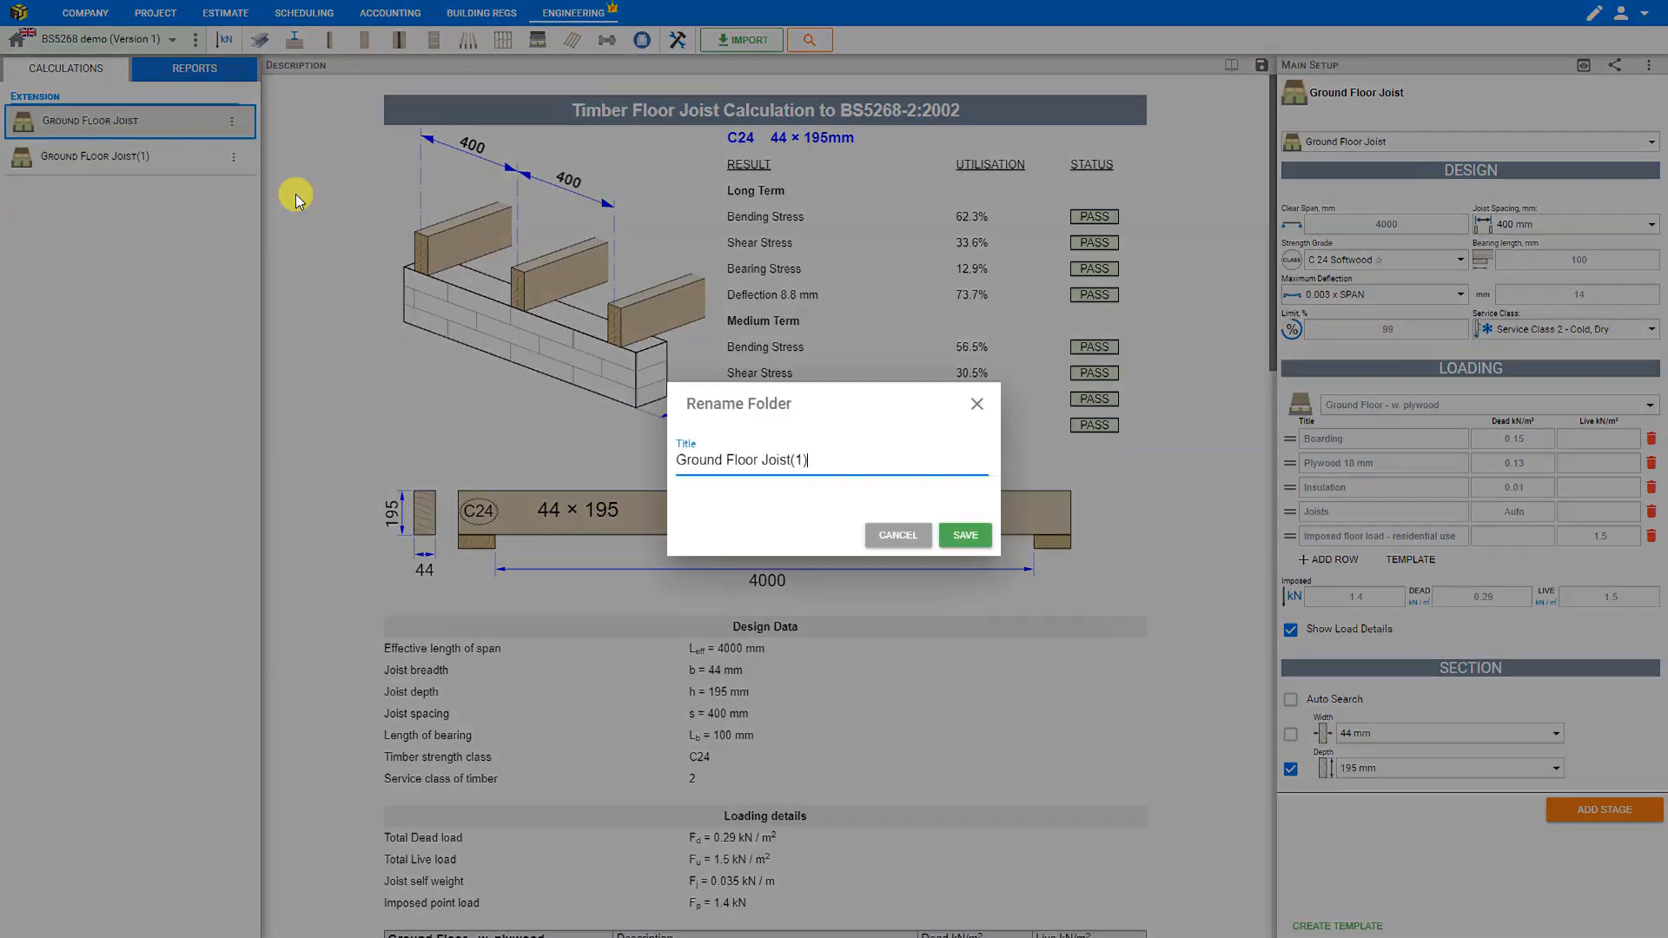
pyautogui.press('BackSpace')
pyautogui.press('BackSpace')
pyautogui.press('BackSpace')
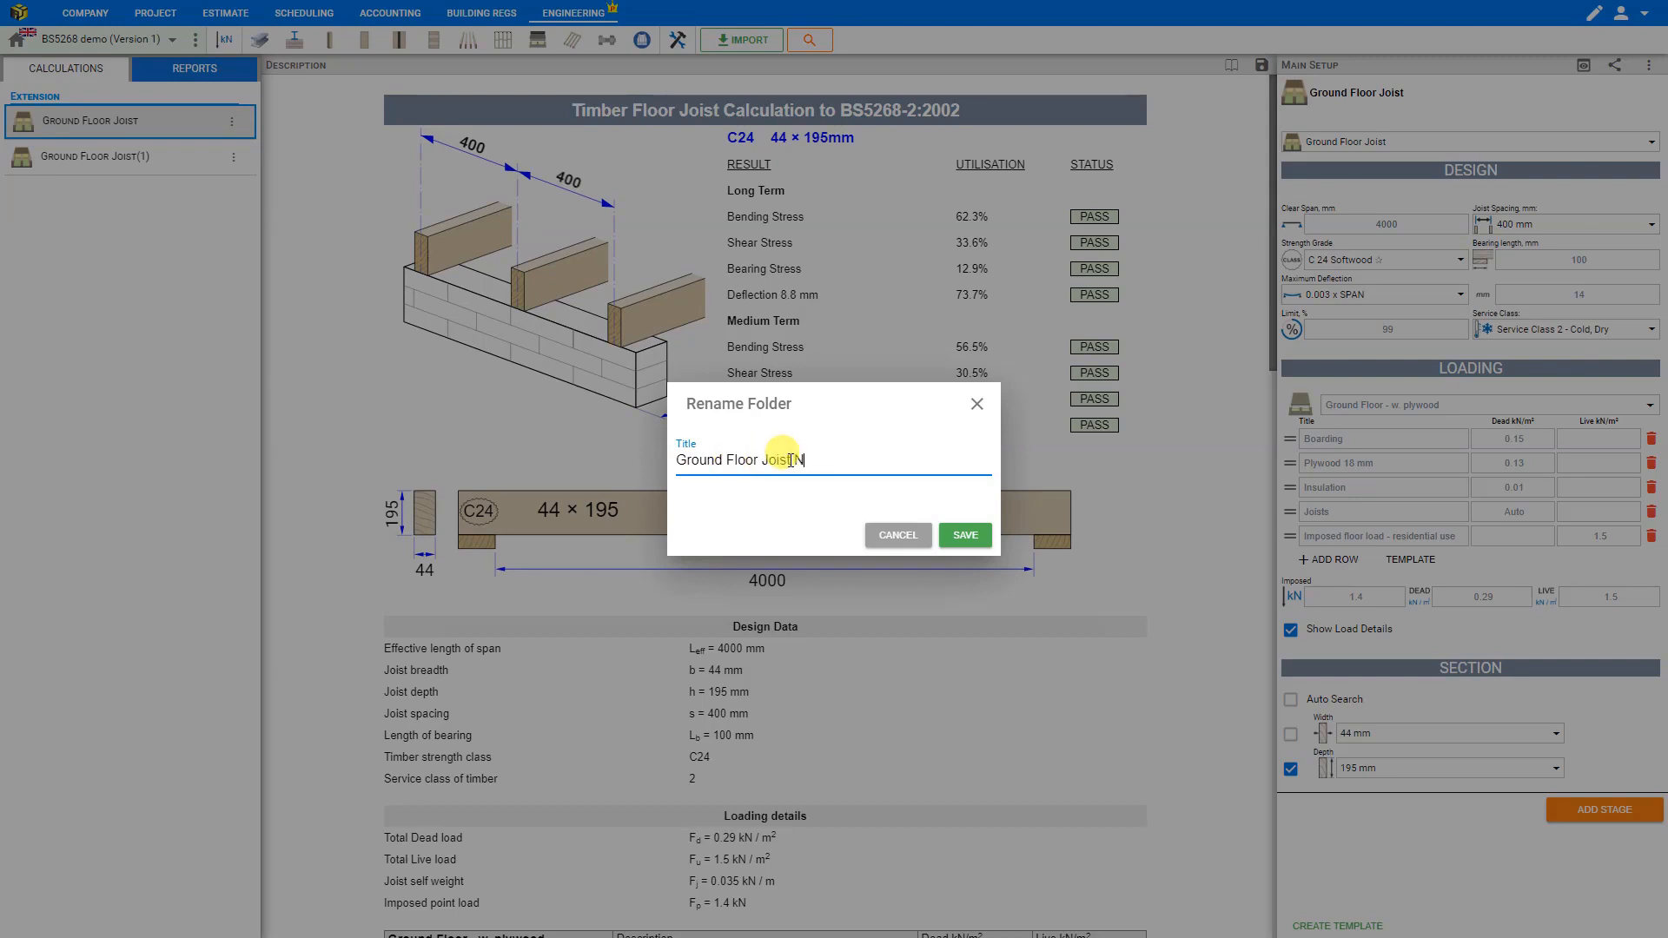
pyautogui.click(963, 535)
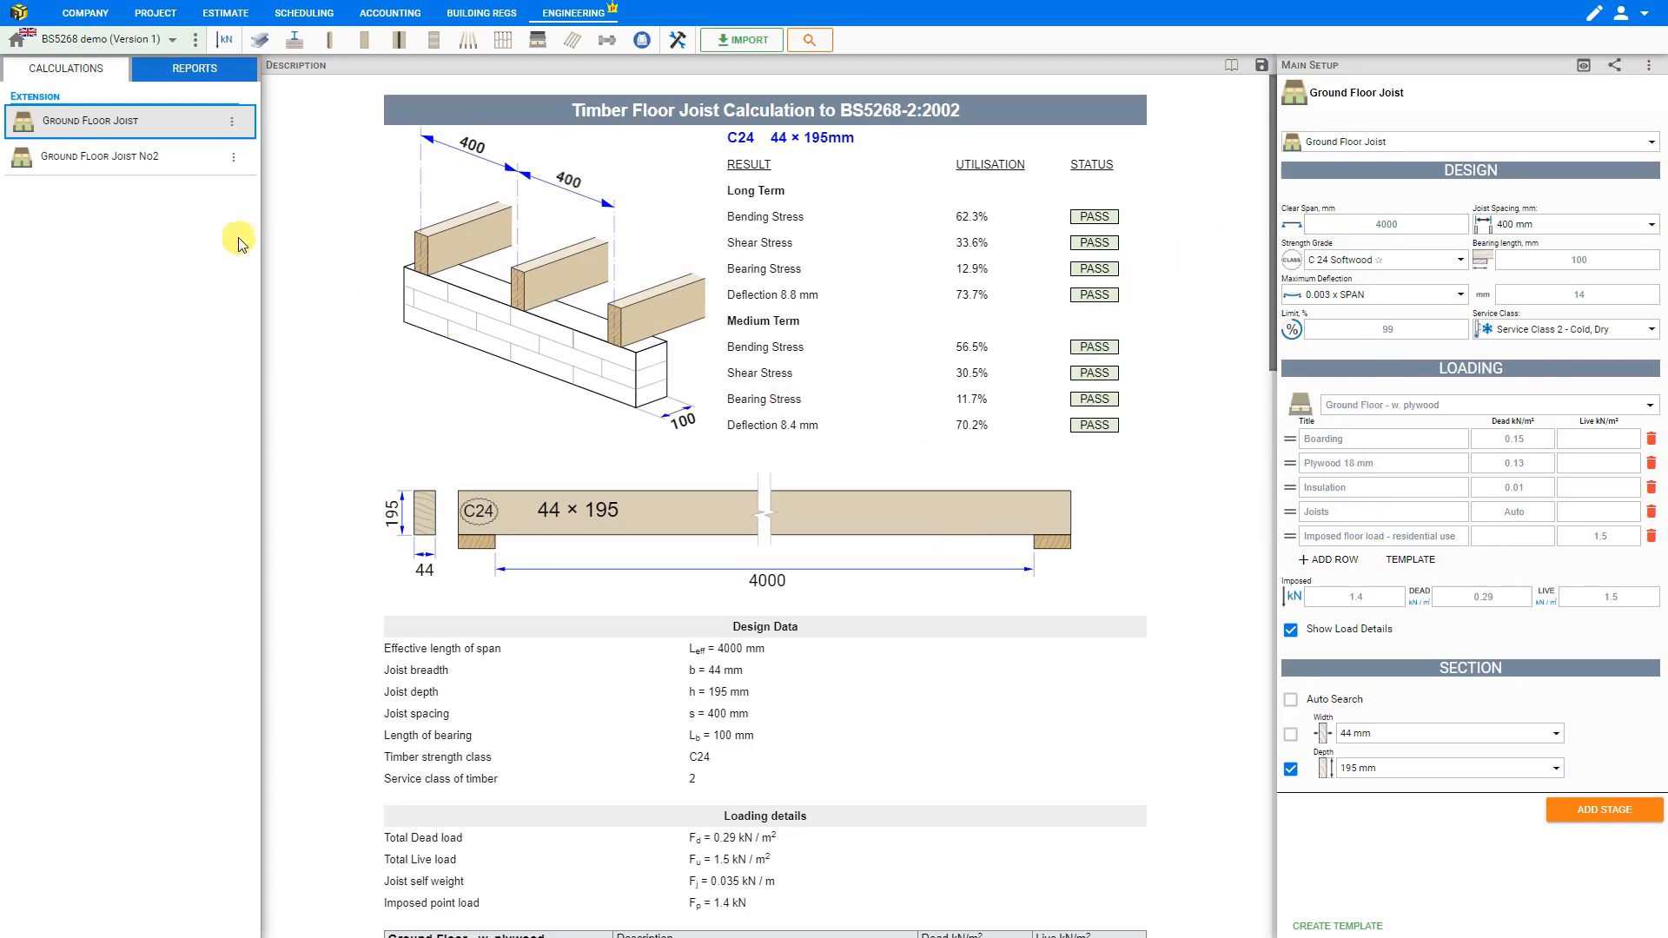
# Open the Structural Calculations report for the project.
pyautogui.click(189, 70)
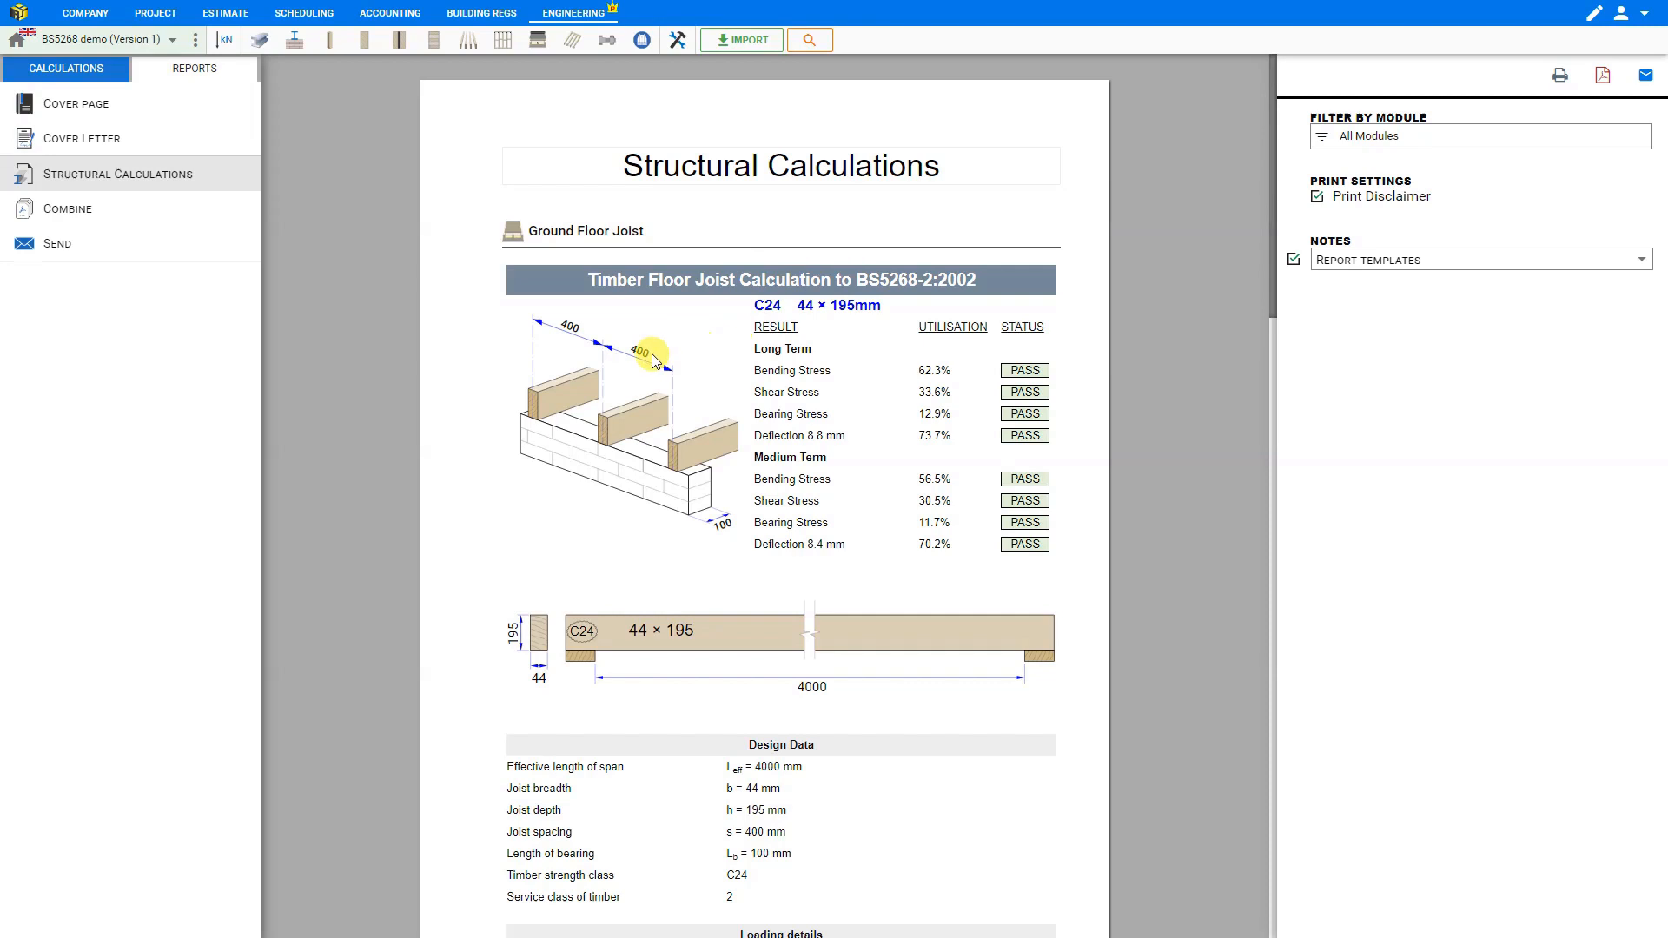
pyautogui.scroll(-1, 638, 469)
pyautogui.scroll(1, 638, 469)
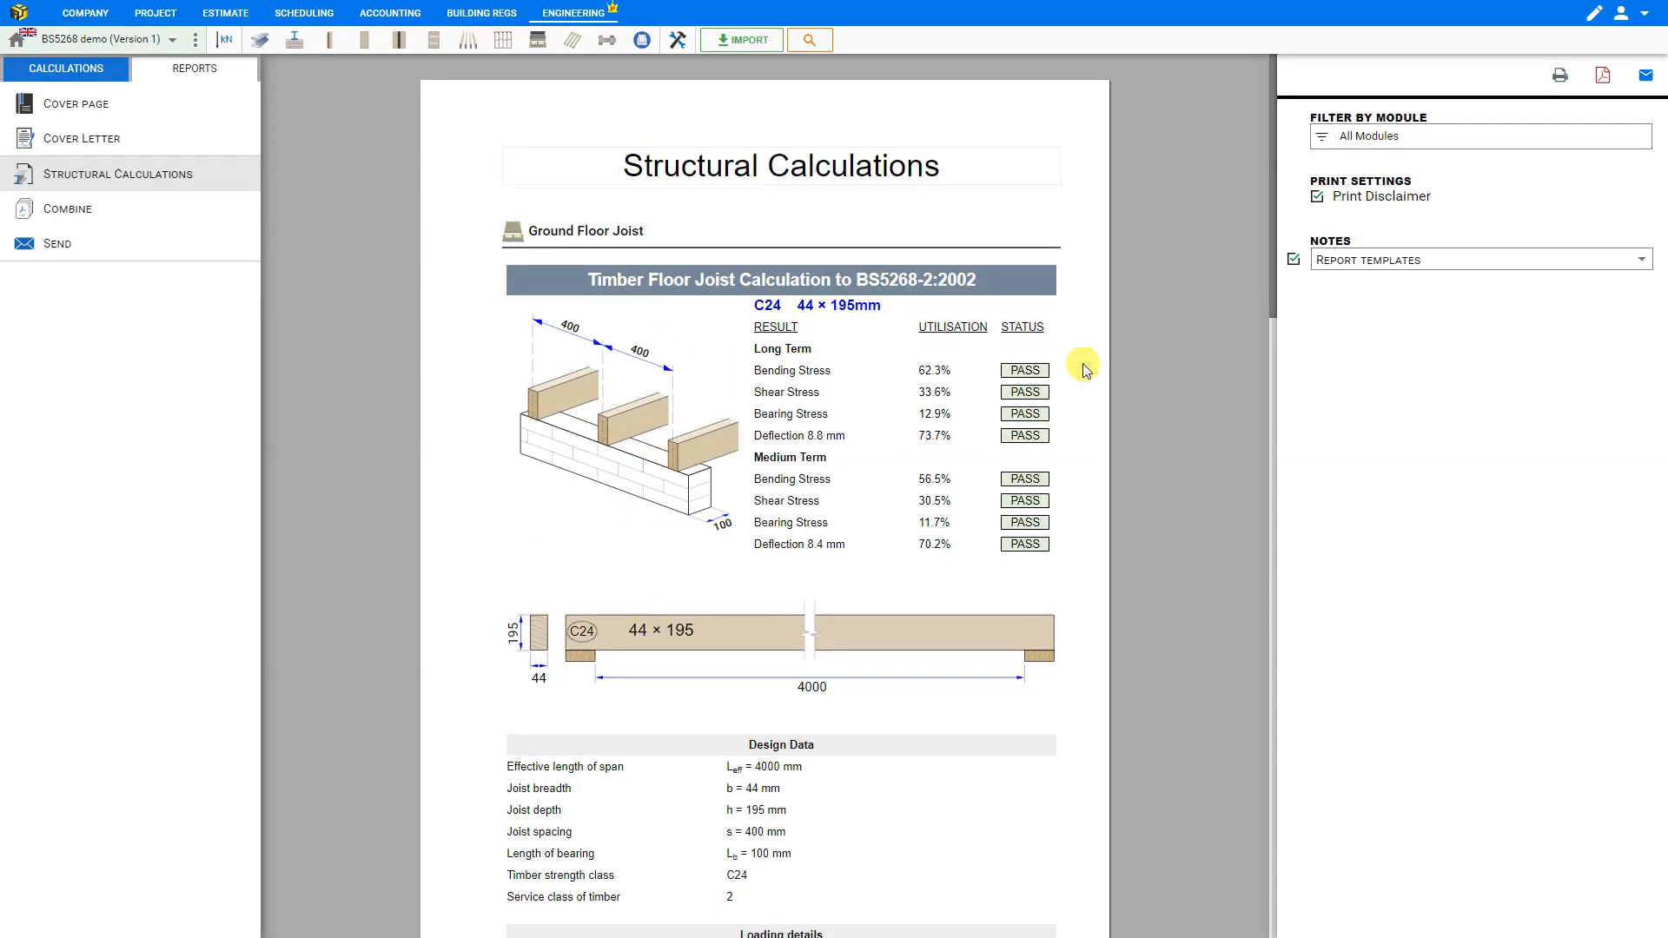
# Preview the report's PDF export with the header set to Logo on Right, and close the preview without downloading.
pyautogui.click(1601, 78)
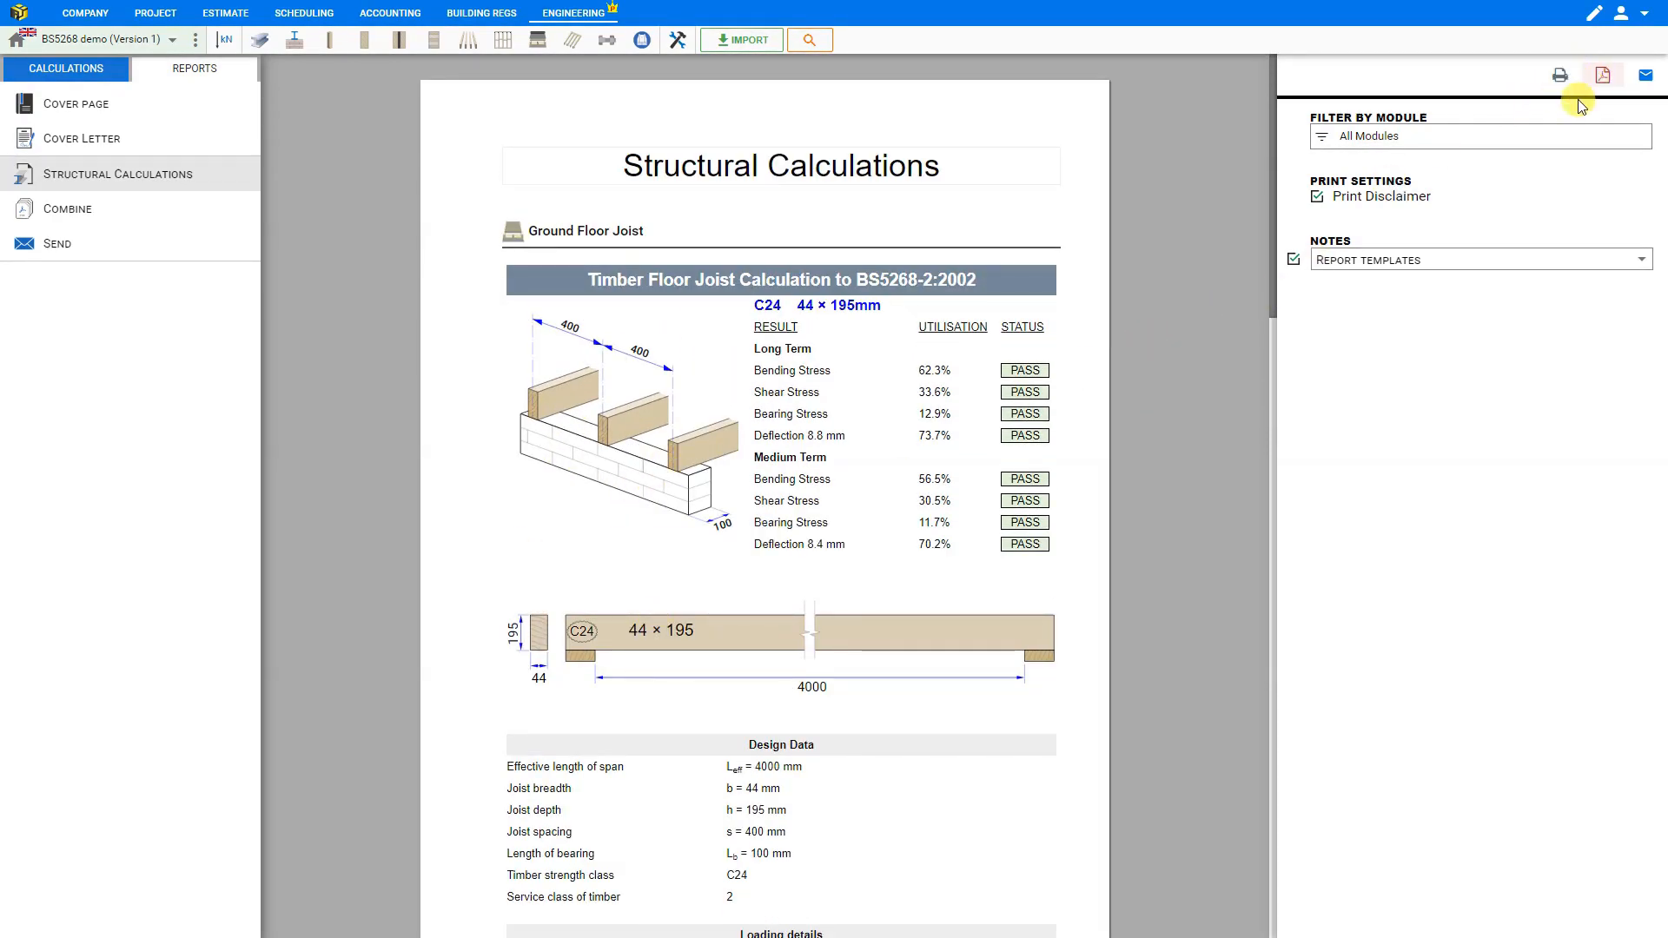
pyautogui.moveTo(460, 258)
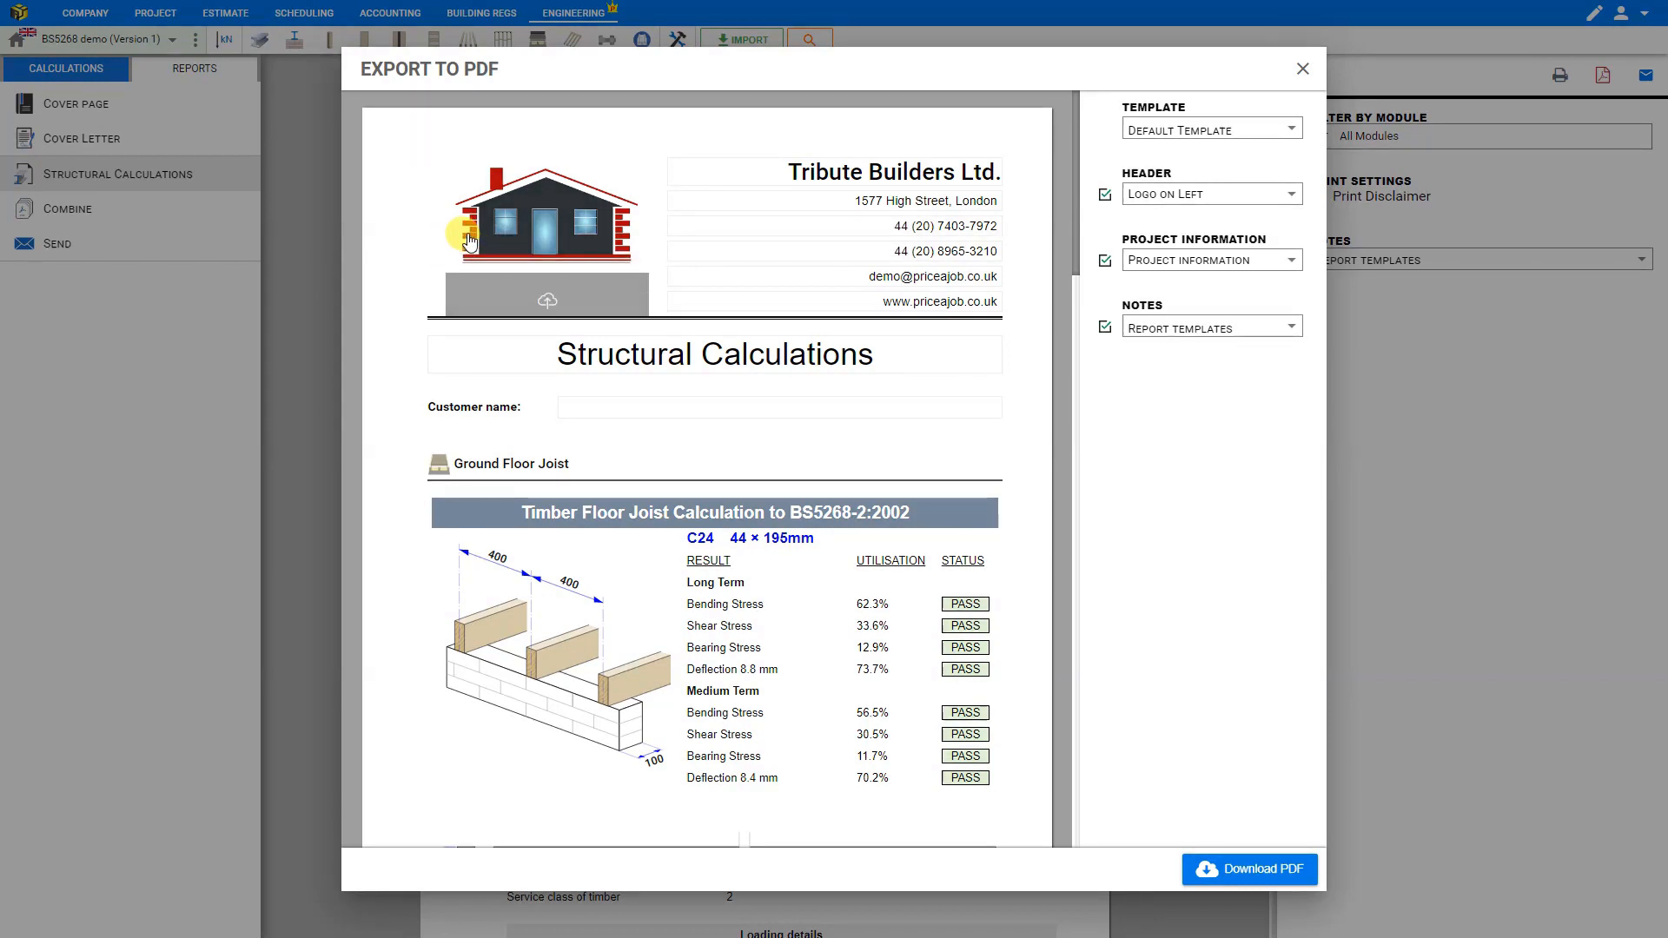
pyautogui.click(1231, 194)
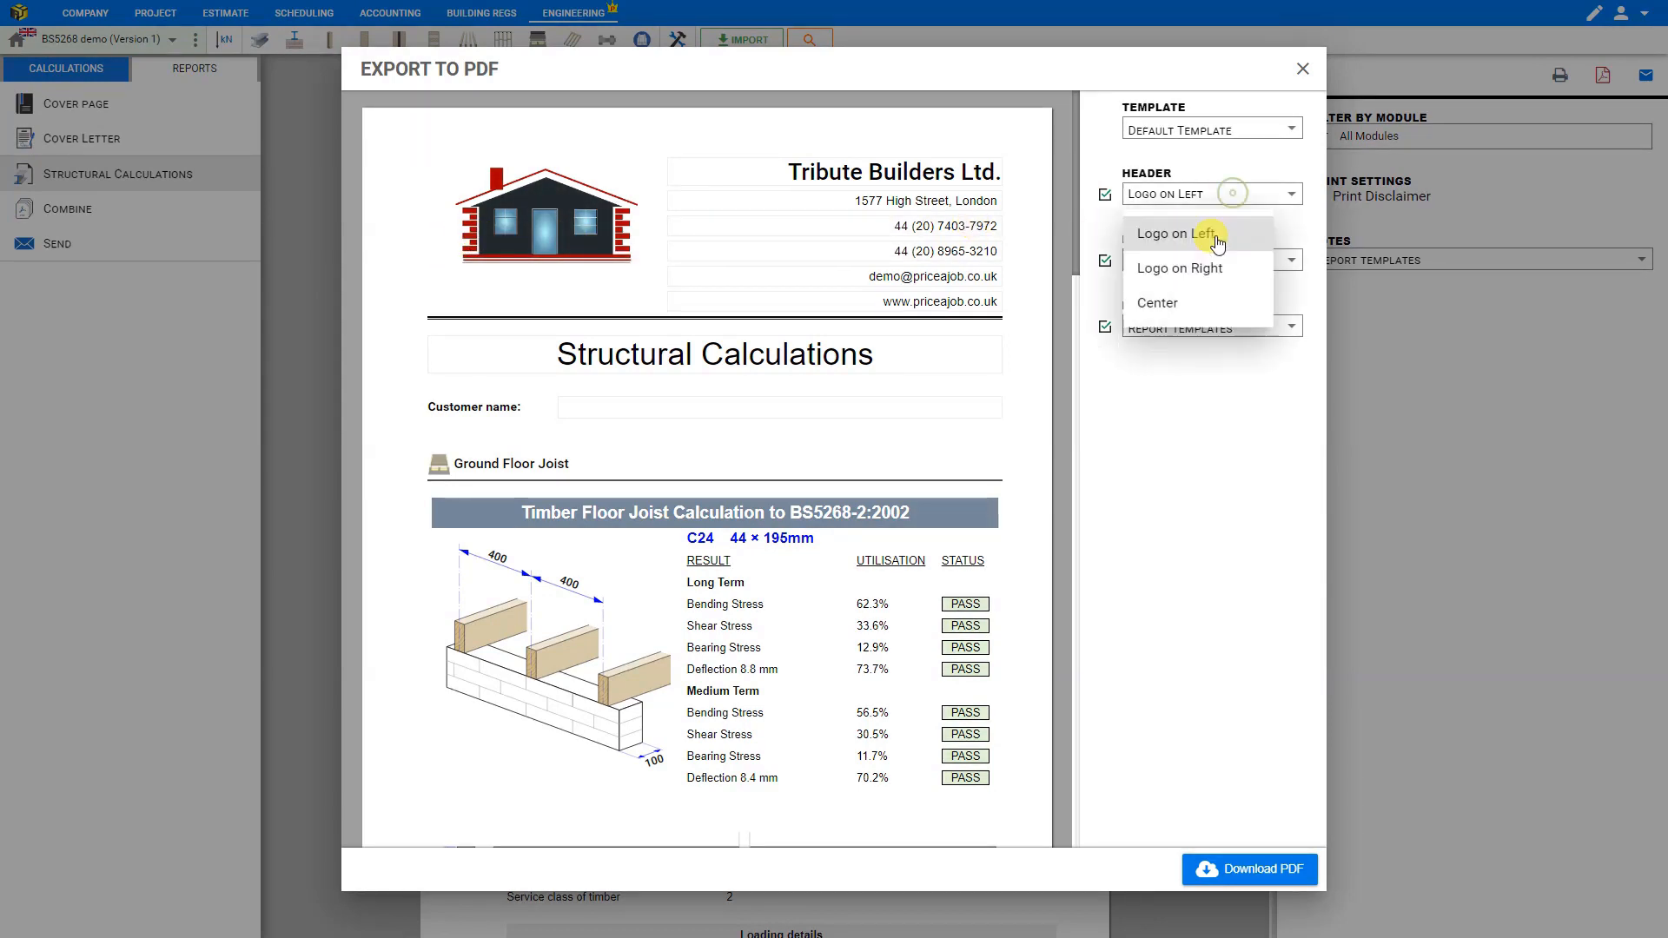
pyautogui.click(1201, 268)
pyautogui.click(1301, 69)
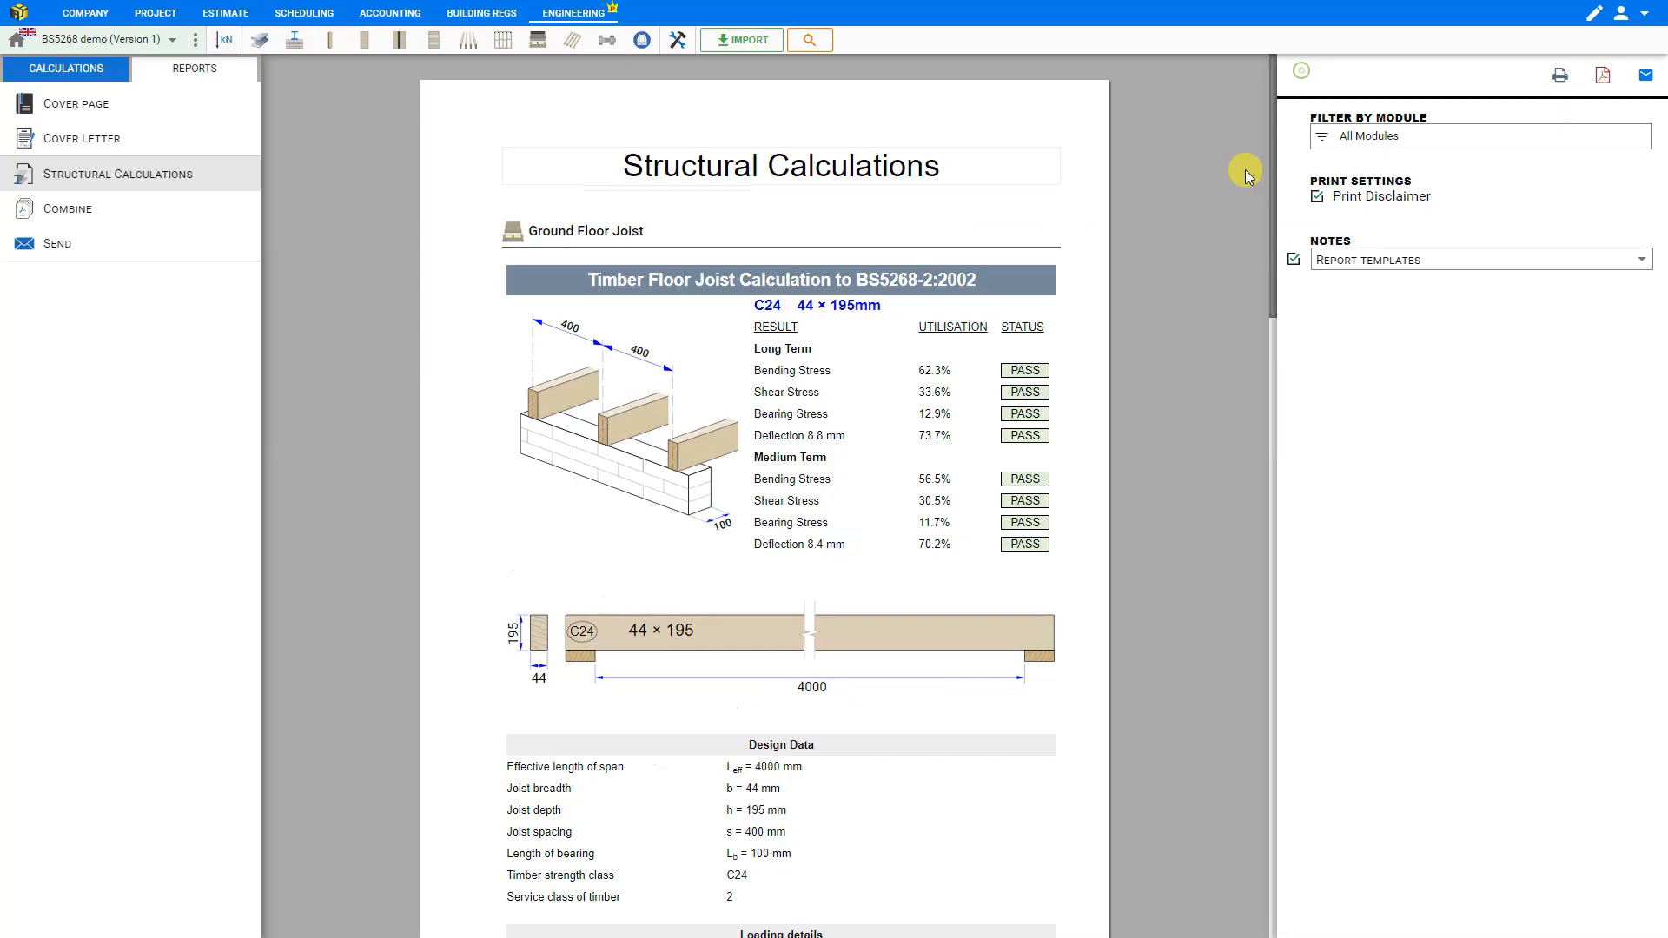
# Open the note at the end of the Structural Calculations report and load the My New Notes template into it.
pyautogui.moveTo(1273, 174); pyautogui.dragTo(1264, 838)
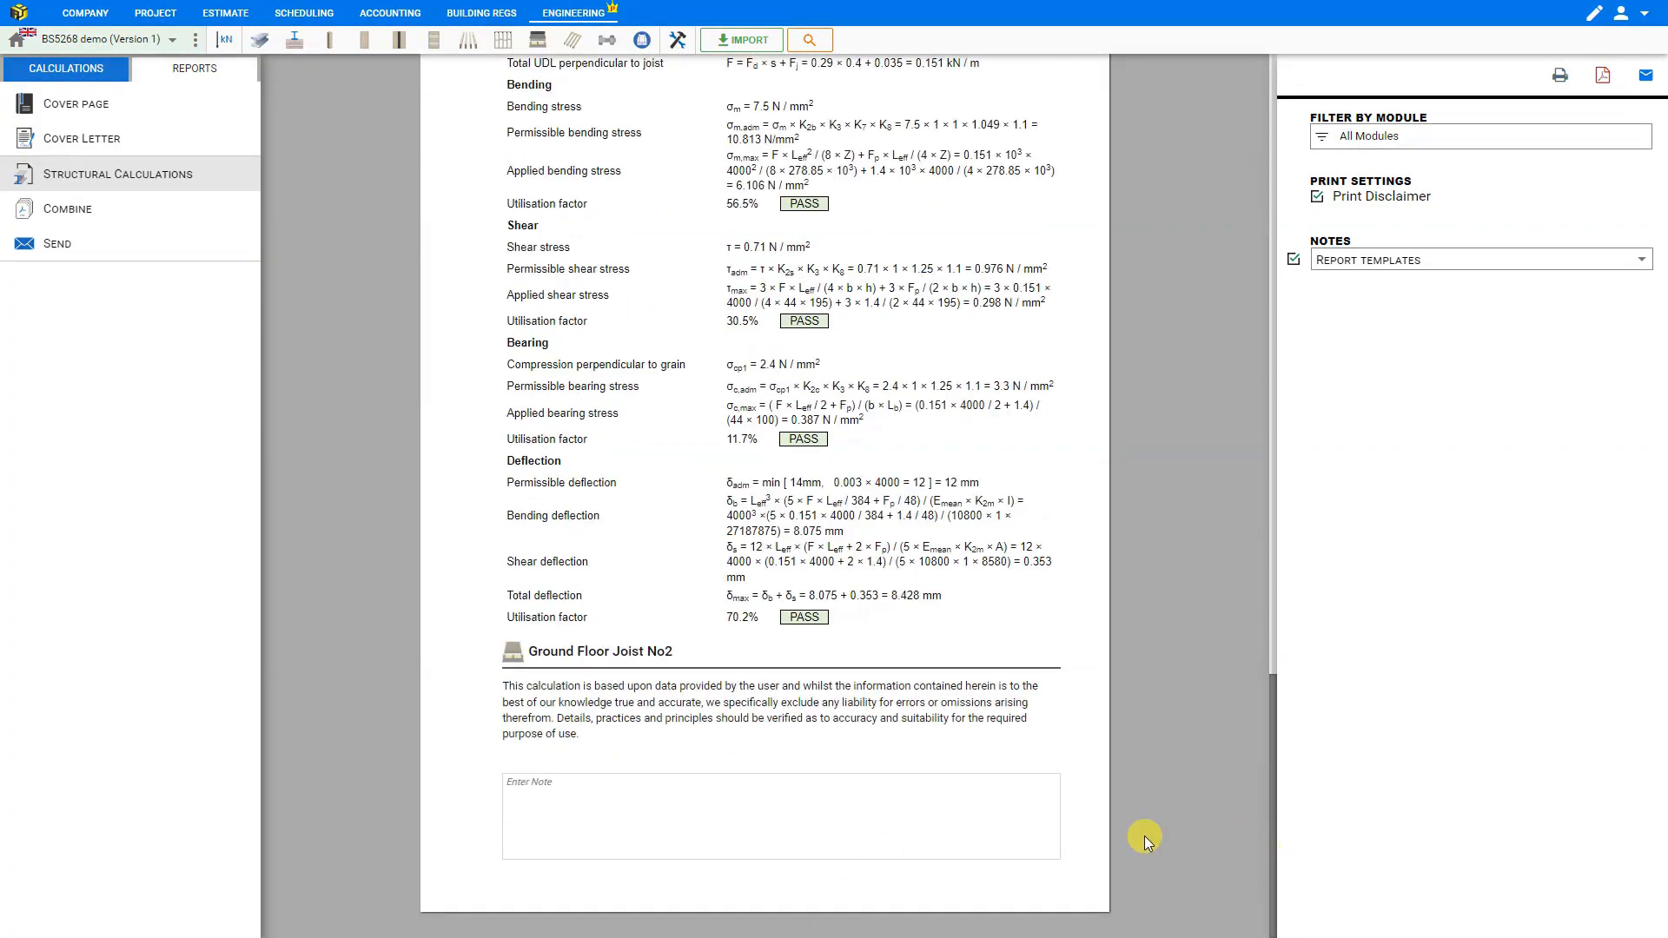
pyautogui.click(1042, 795)
pyautogui.click(630, 319)
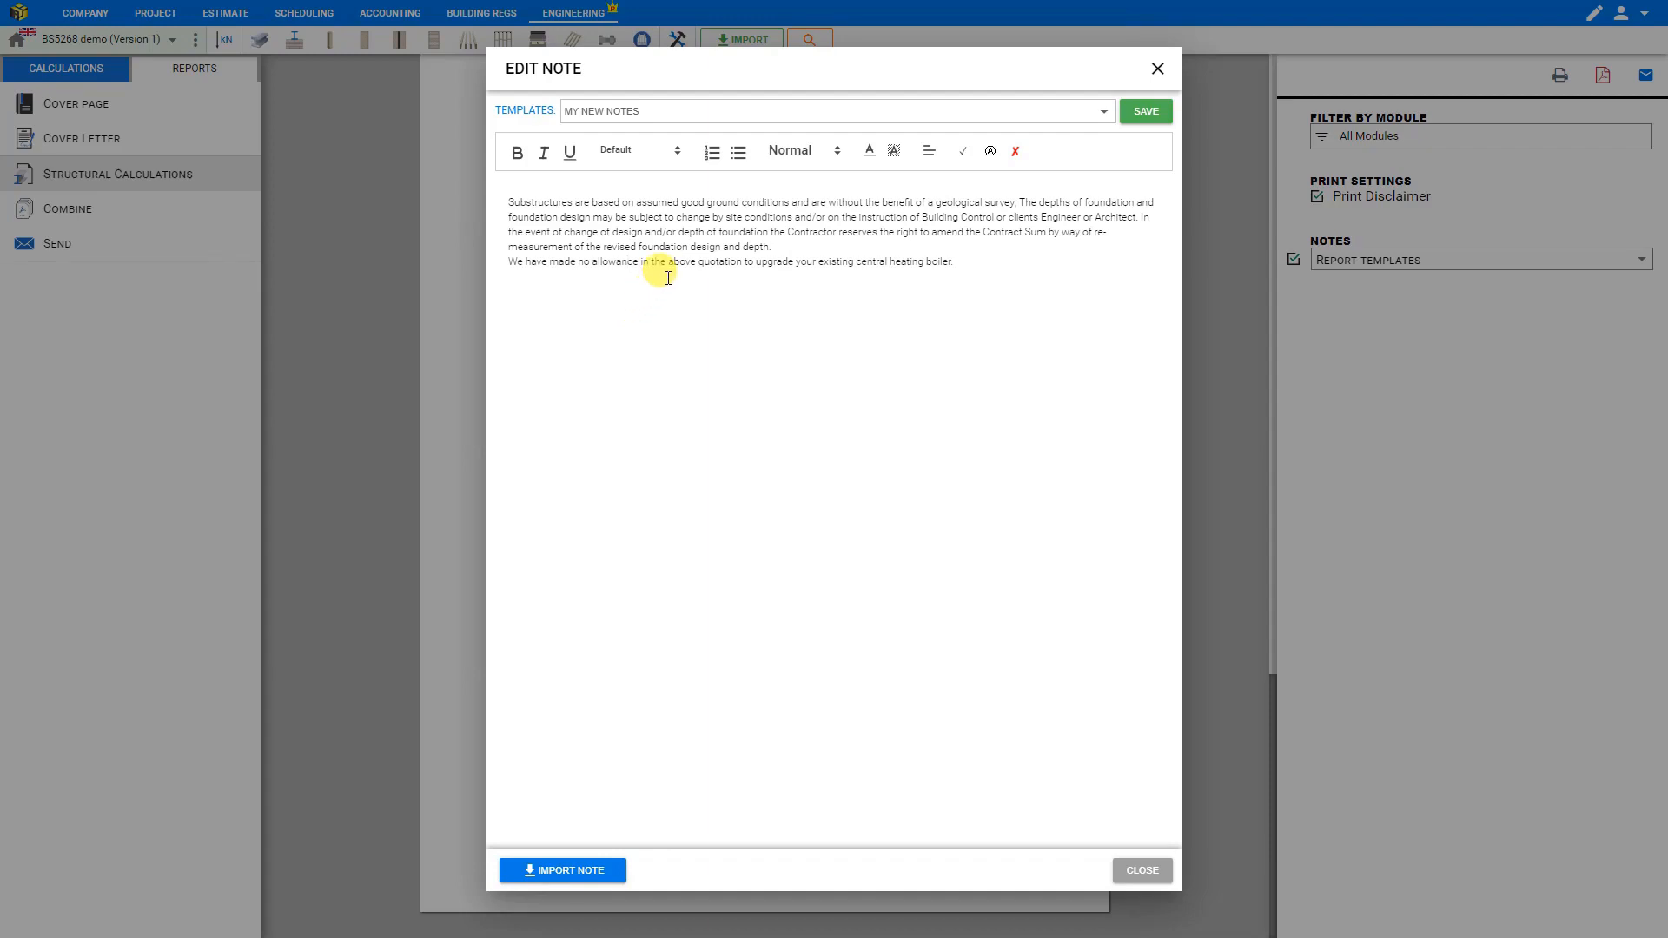
# Import the Structural Members template note about the final price for steel beams, and replace "steel beams" with "timber joists" in its text.
pyautogui.click(557, 871)
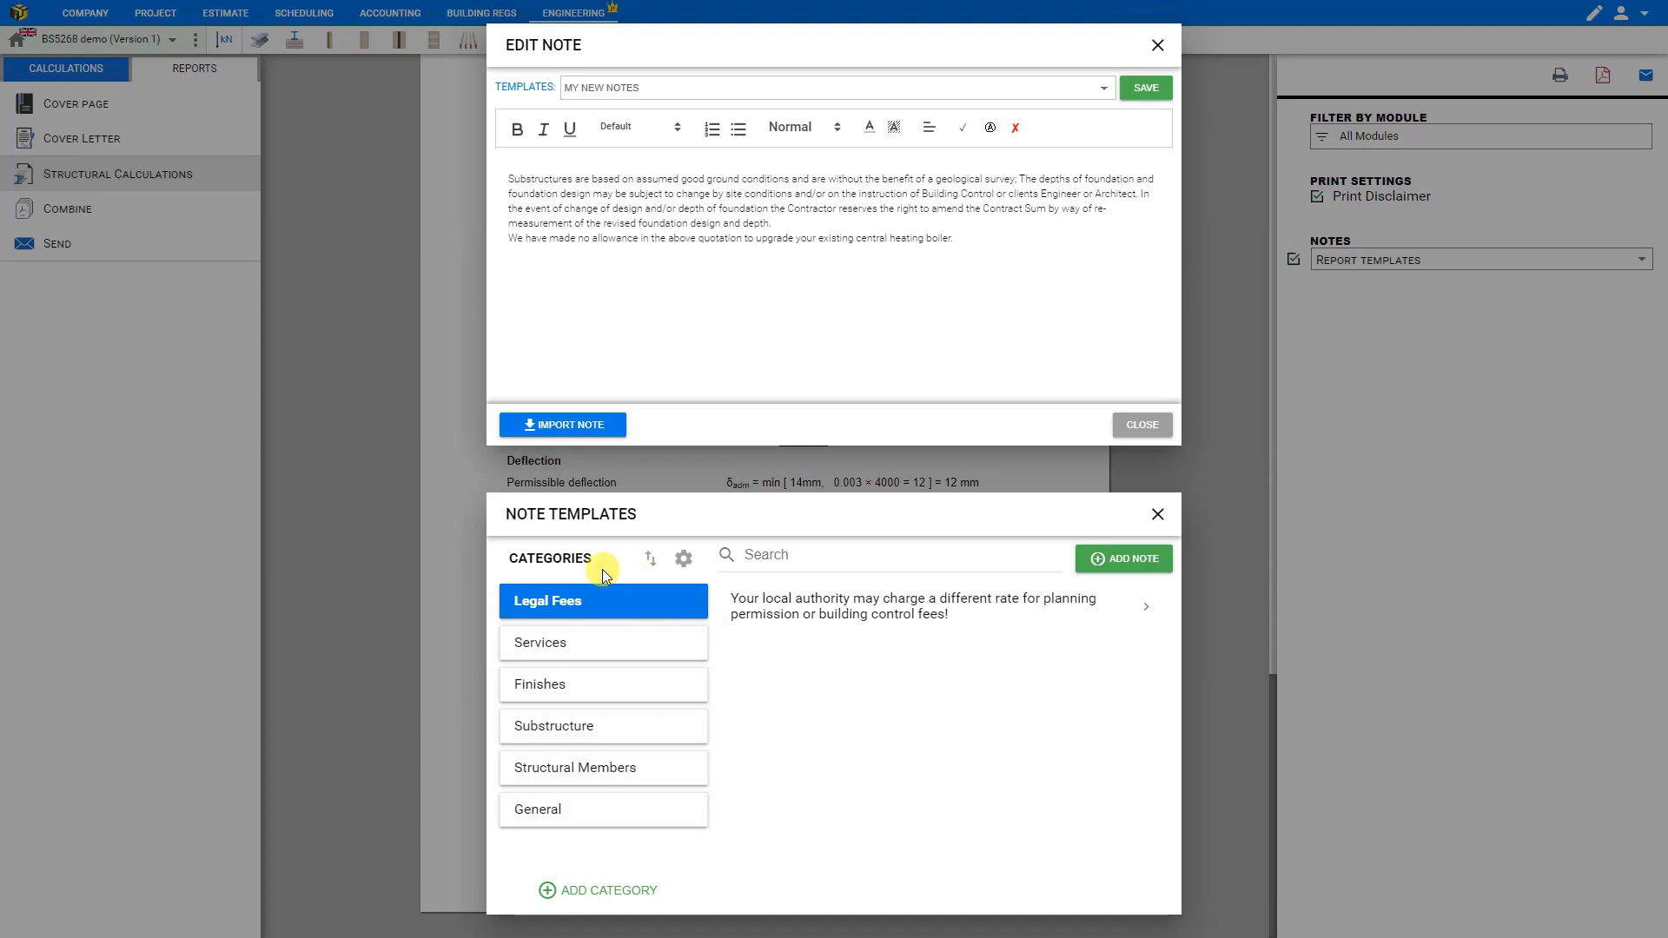
pyautogui.click(575, 653)
pyautogui.click(573, 687)
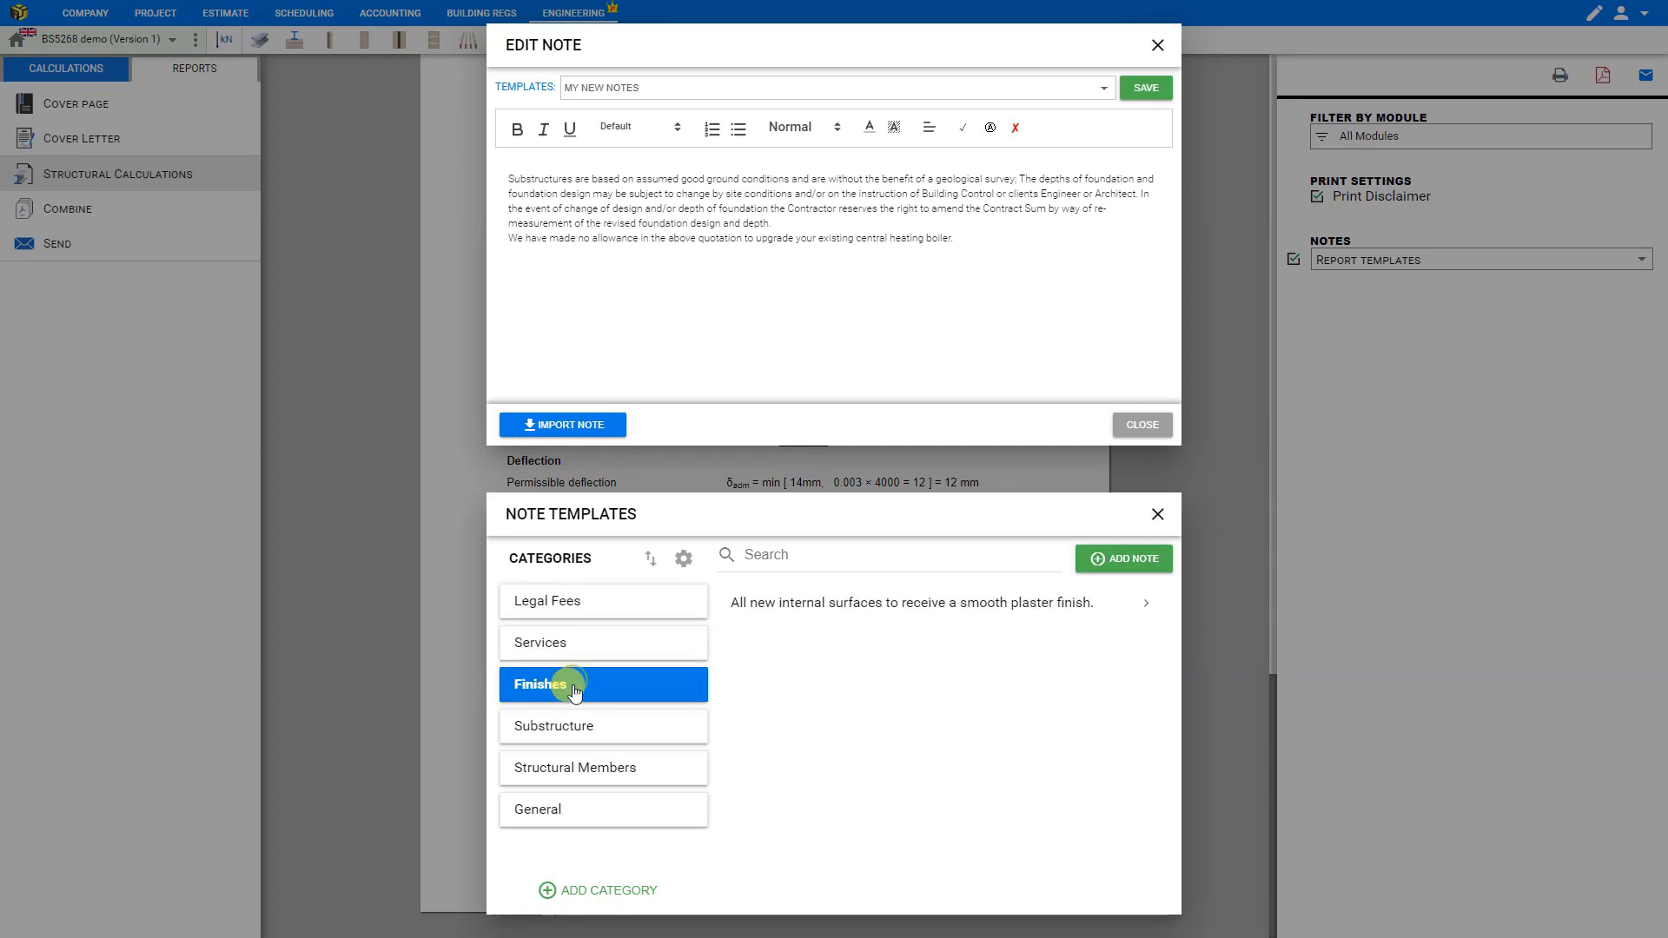
pyautogui.click(582, 742)
pyautogui.click(580, 768)
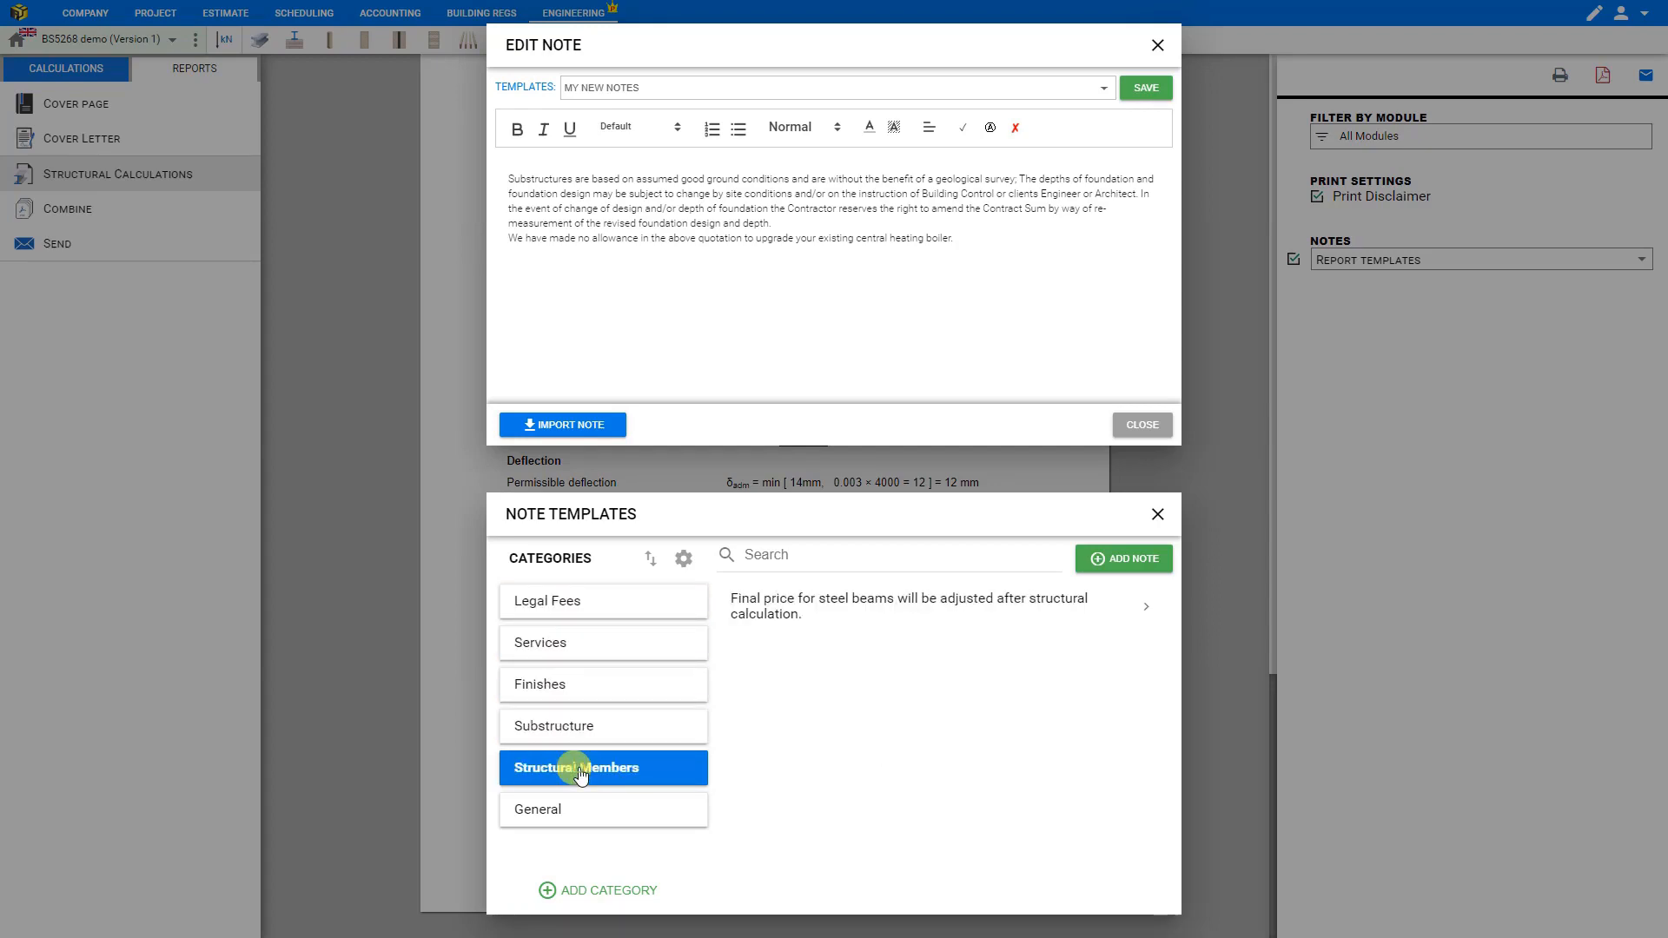
pyautogui.click(588, 818)
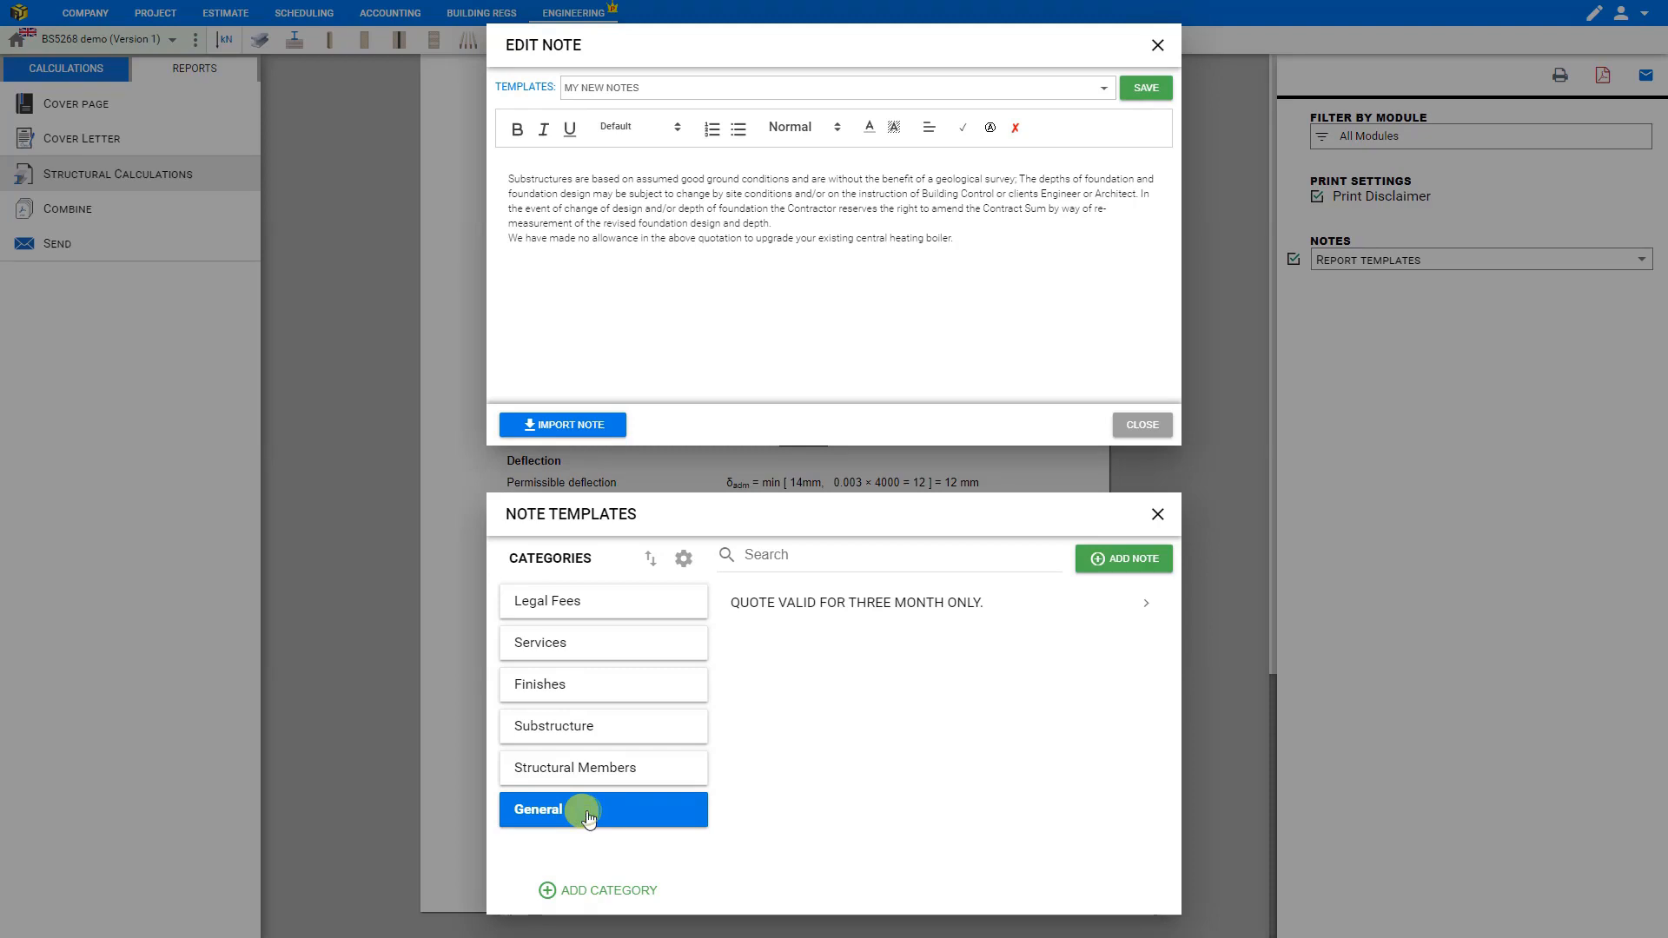
pyautogui.click(615, 772)
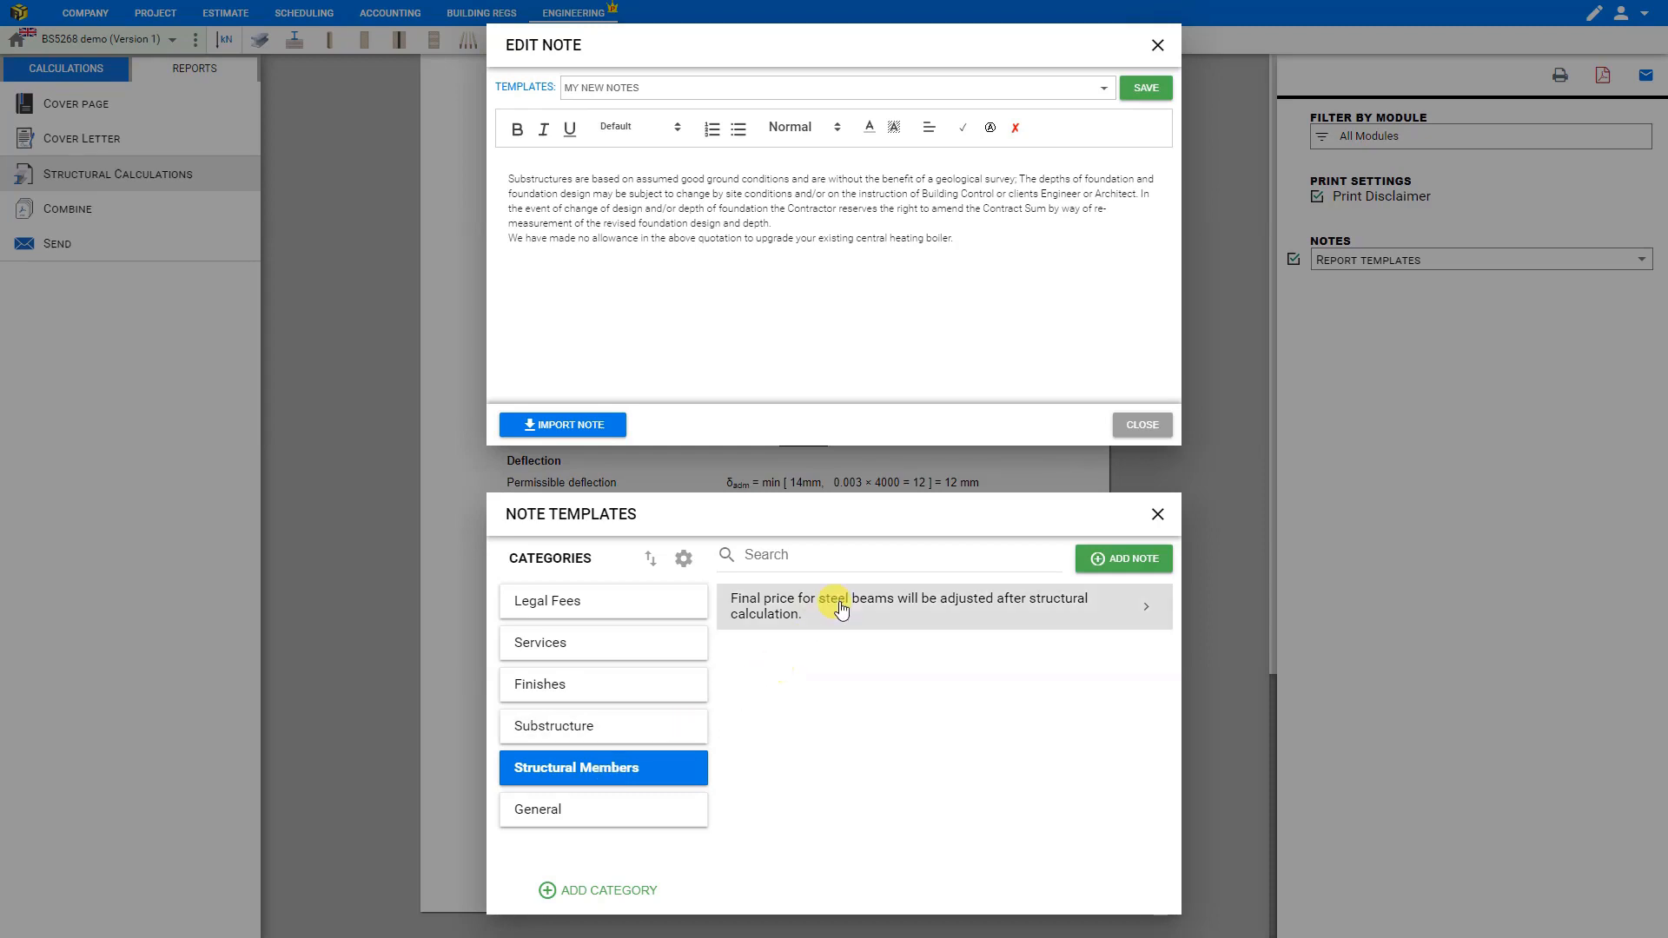
pyautogui.click(879, 605)
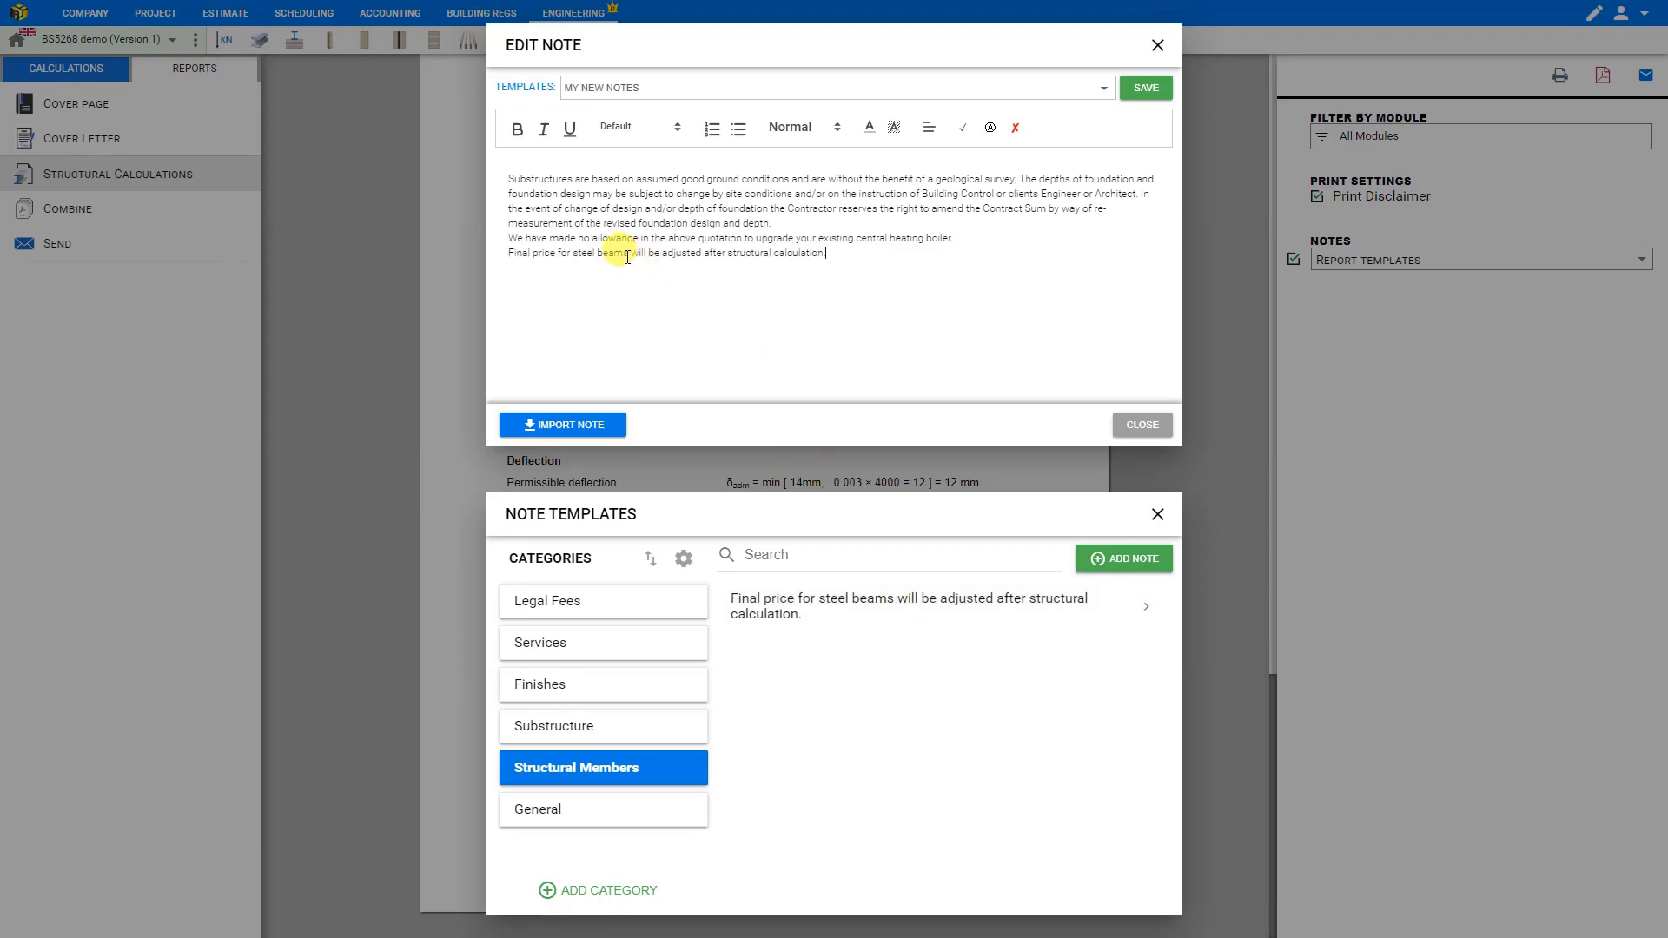
pyautogui.moveTo(625, 255); pyautogui.dragTo(573, 257)
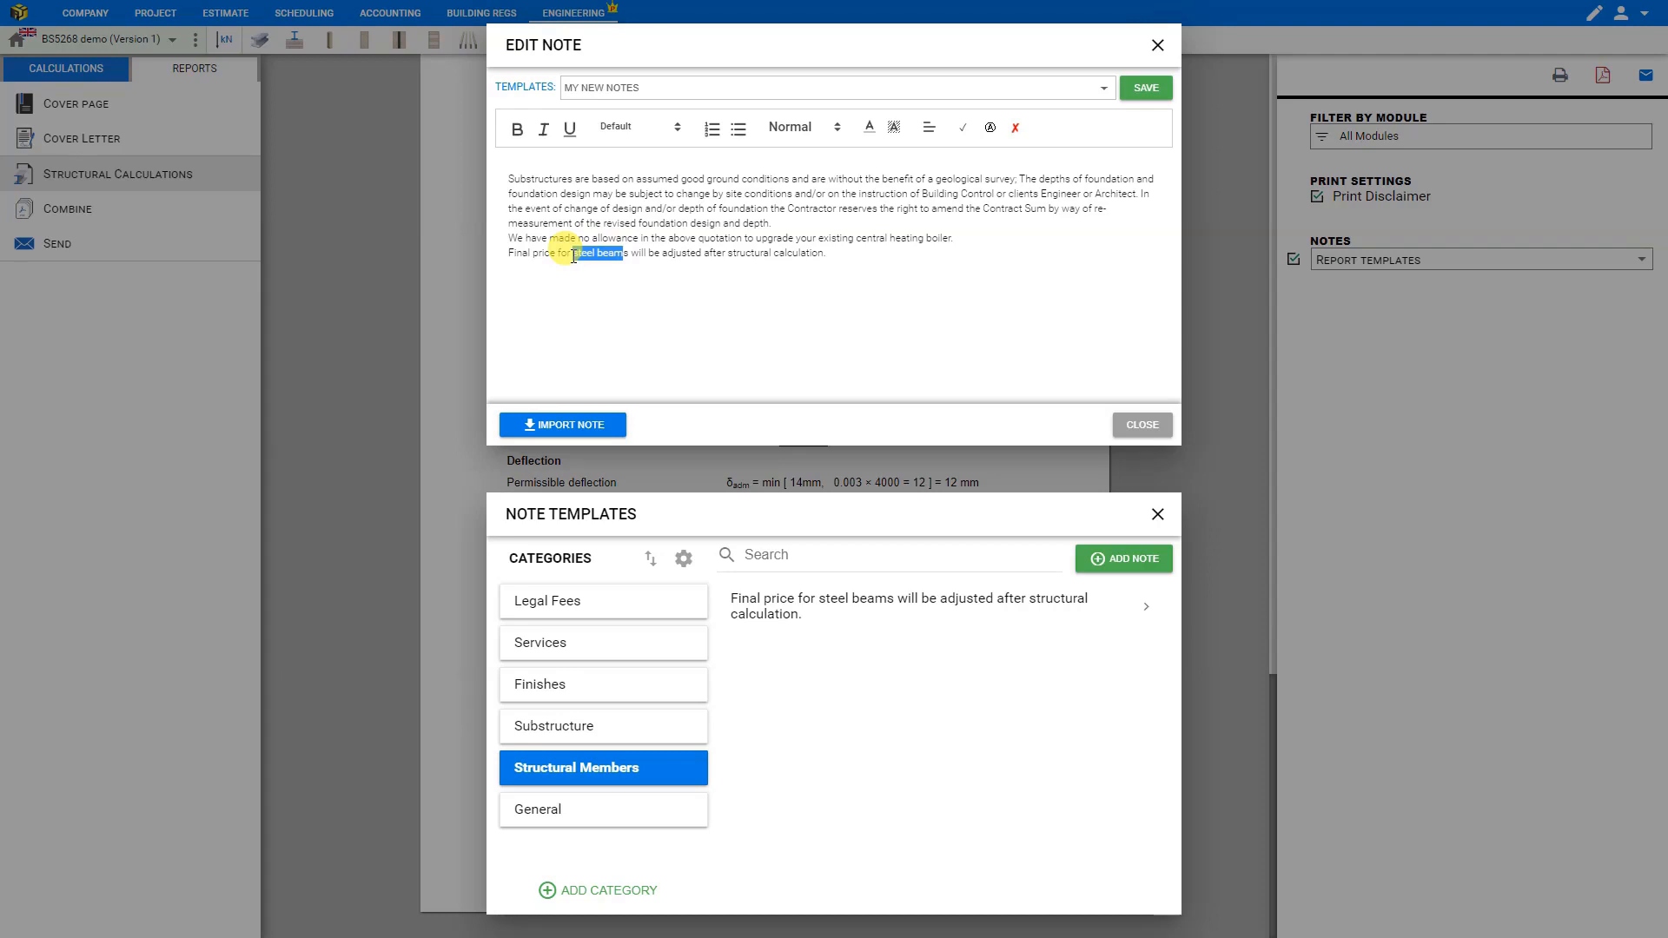
pyautogui.write('timber joist')
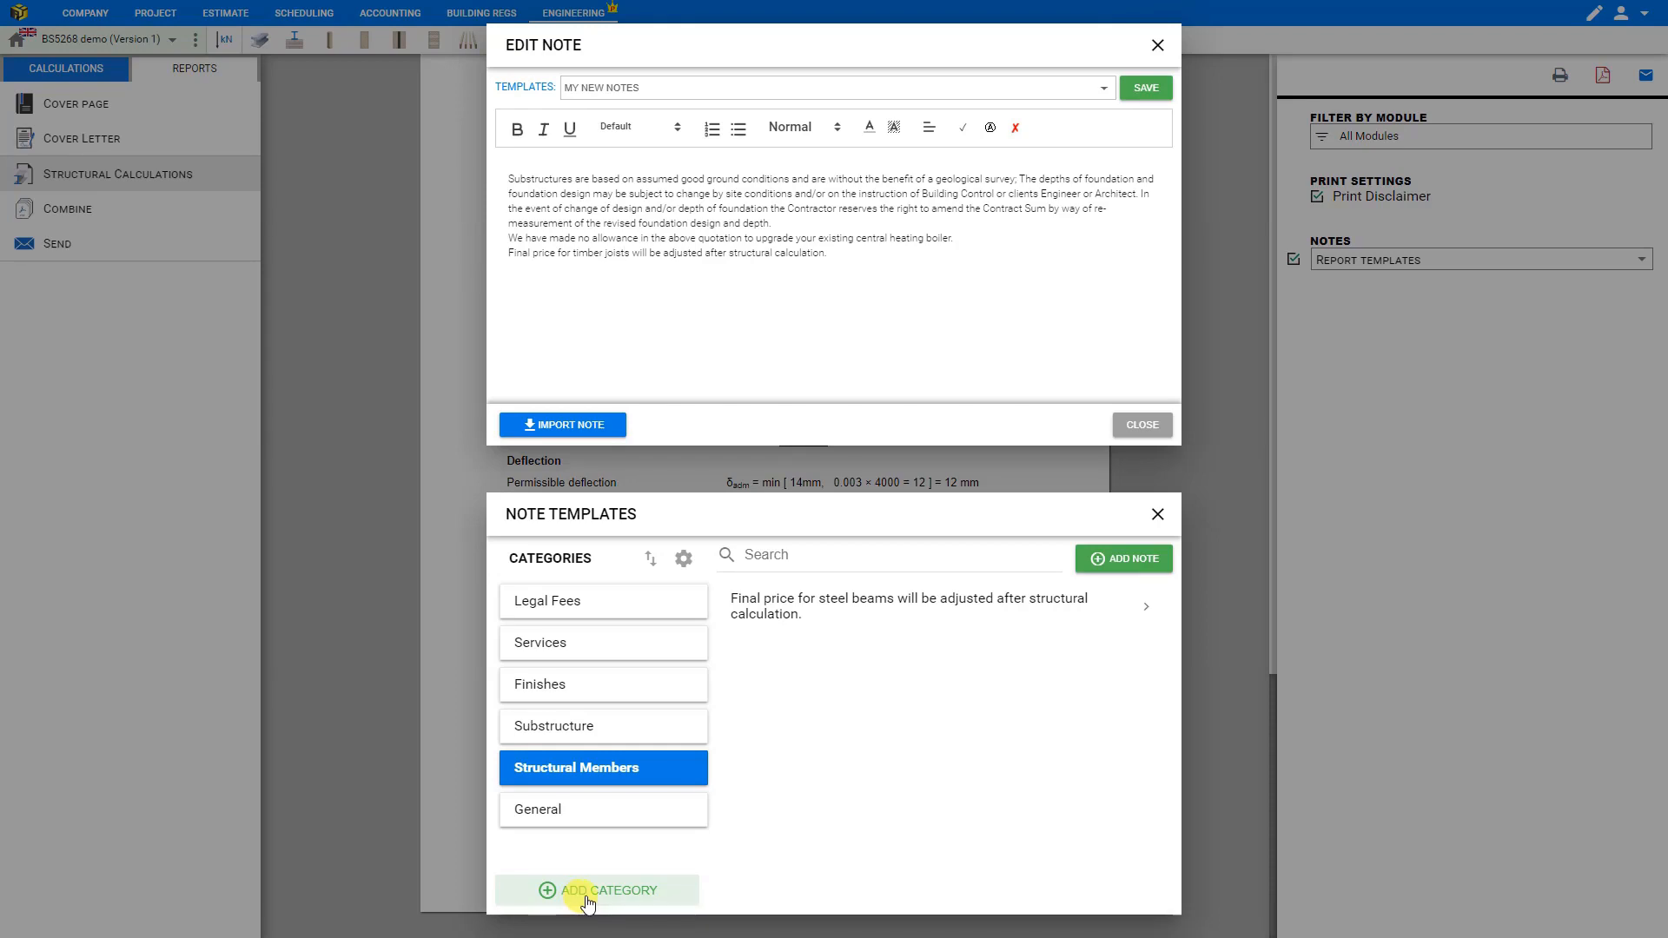
# Create a note template category named New Category.
pyautogui.click(587, 898)
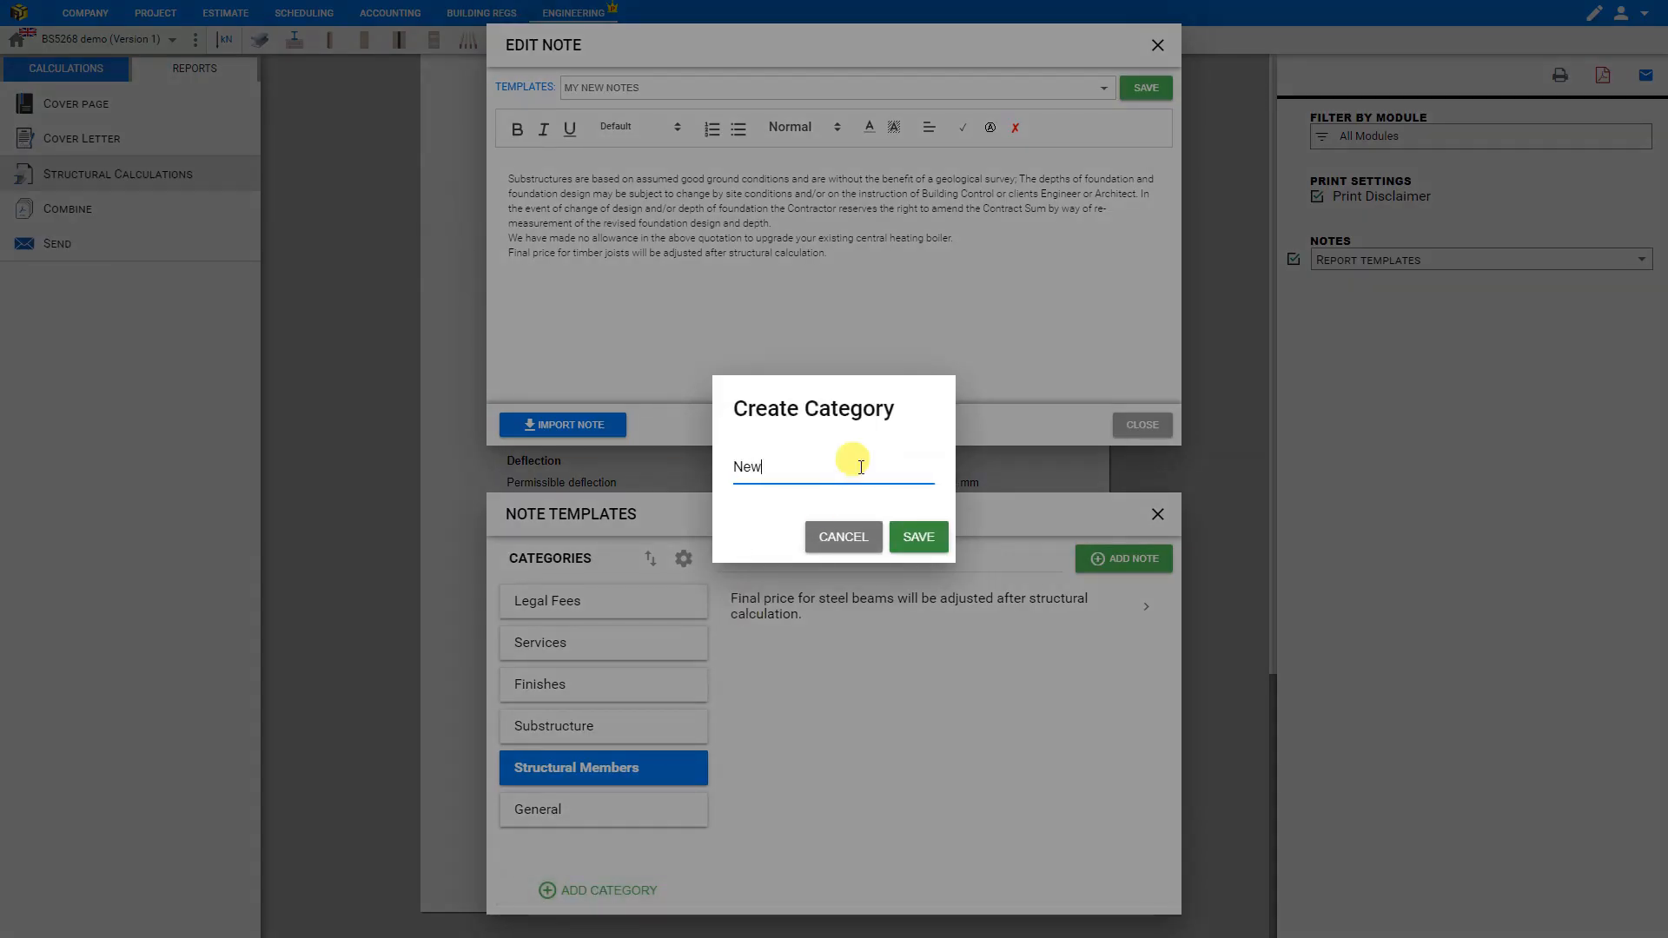
pyautogui.write('New Category')
pyautogui.click(917, 538)
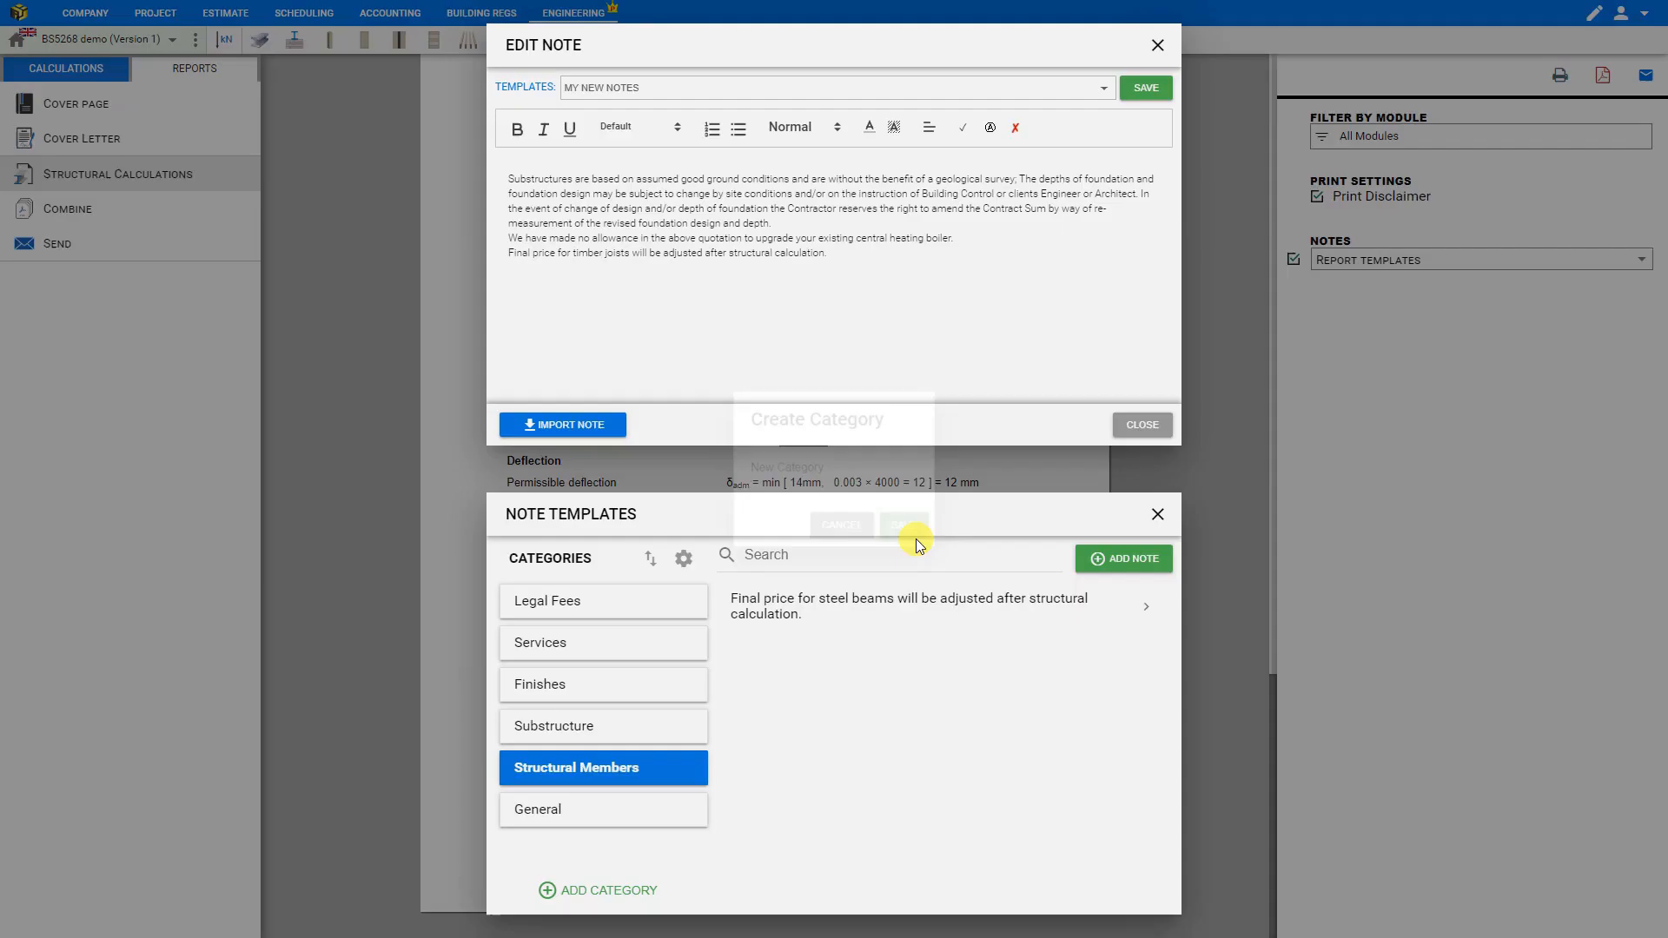
# Add a template note reading New Notes to New Category and insert it into the report note.
pyautogui.click(1114, 562)
pyautogui.click(823, 478)
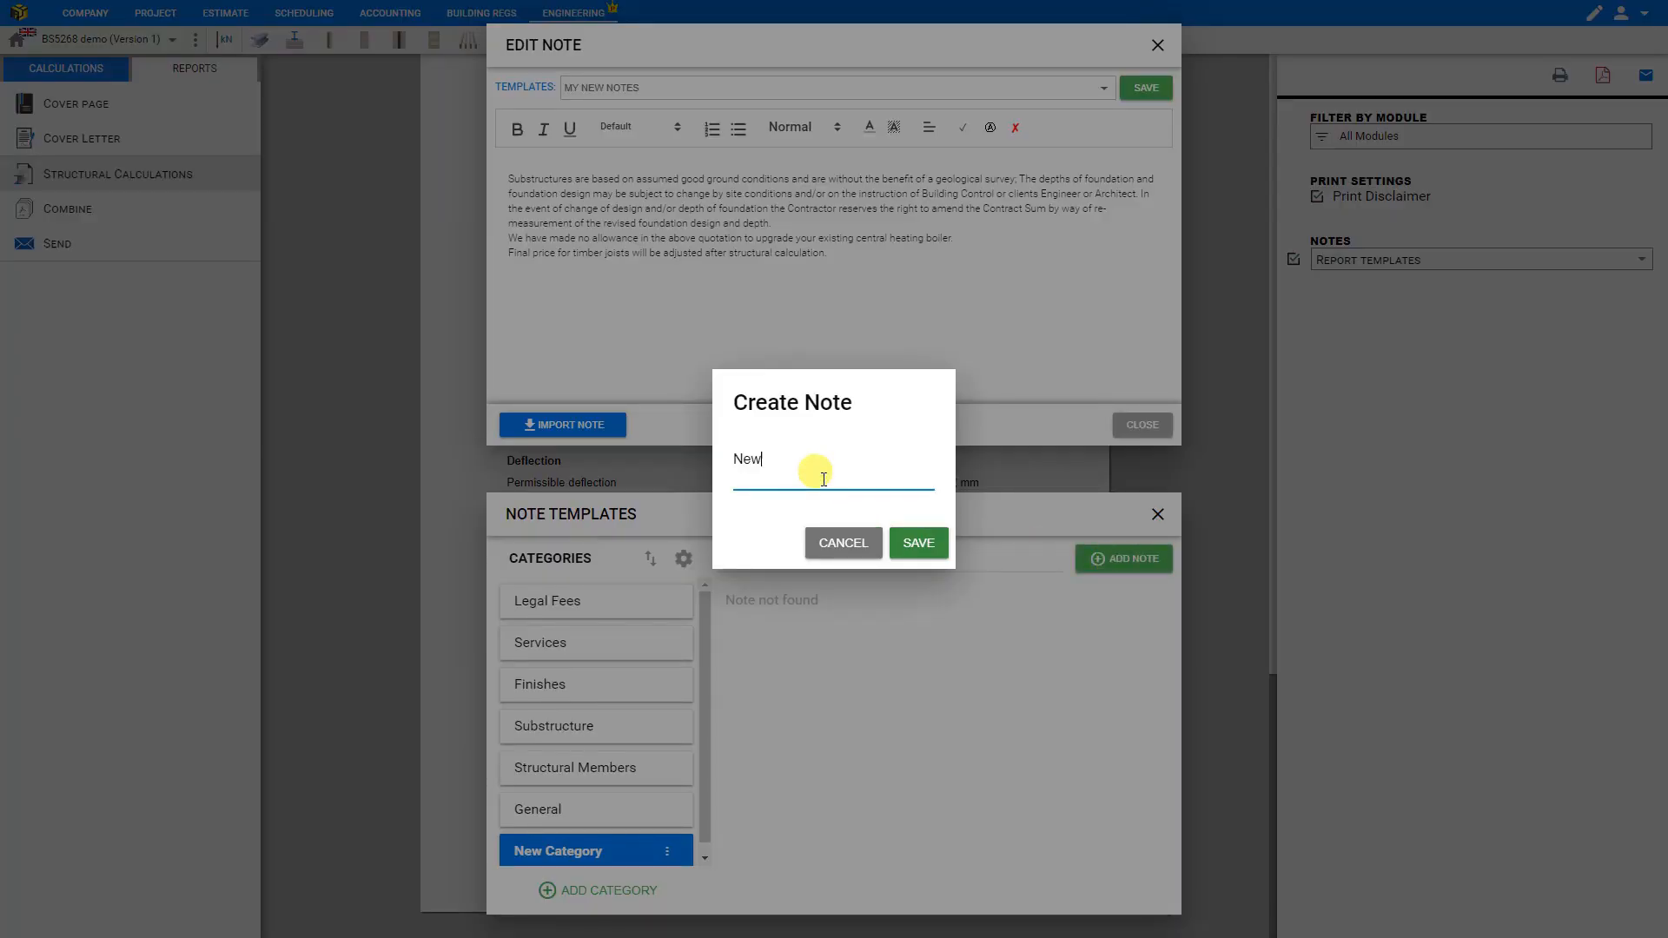
pyautogui.click(909, 547)
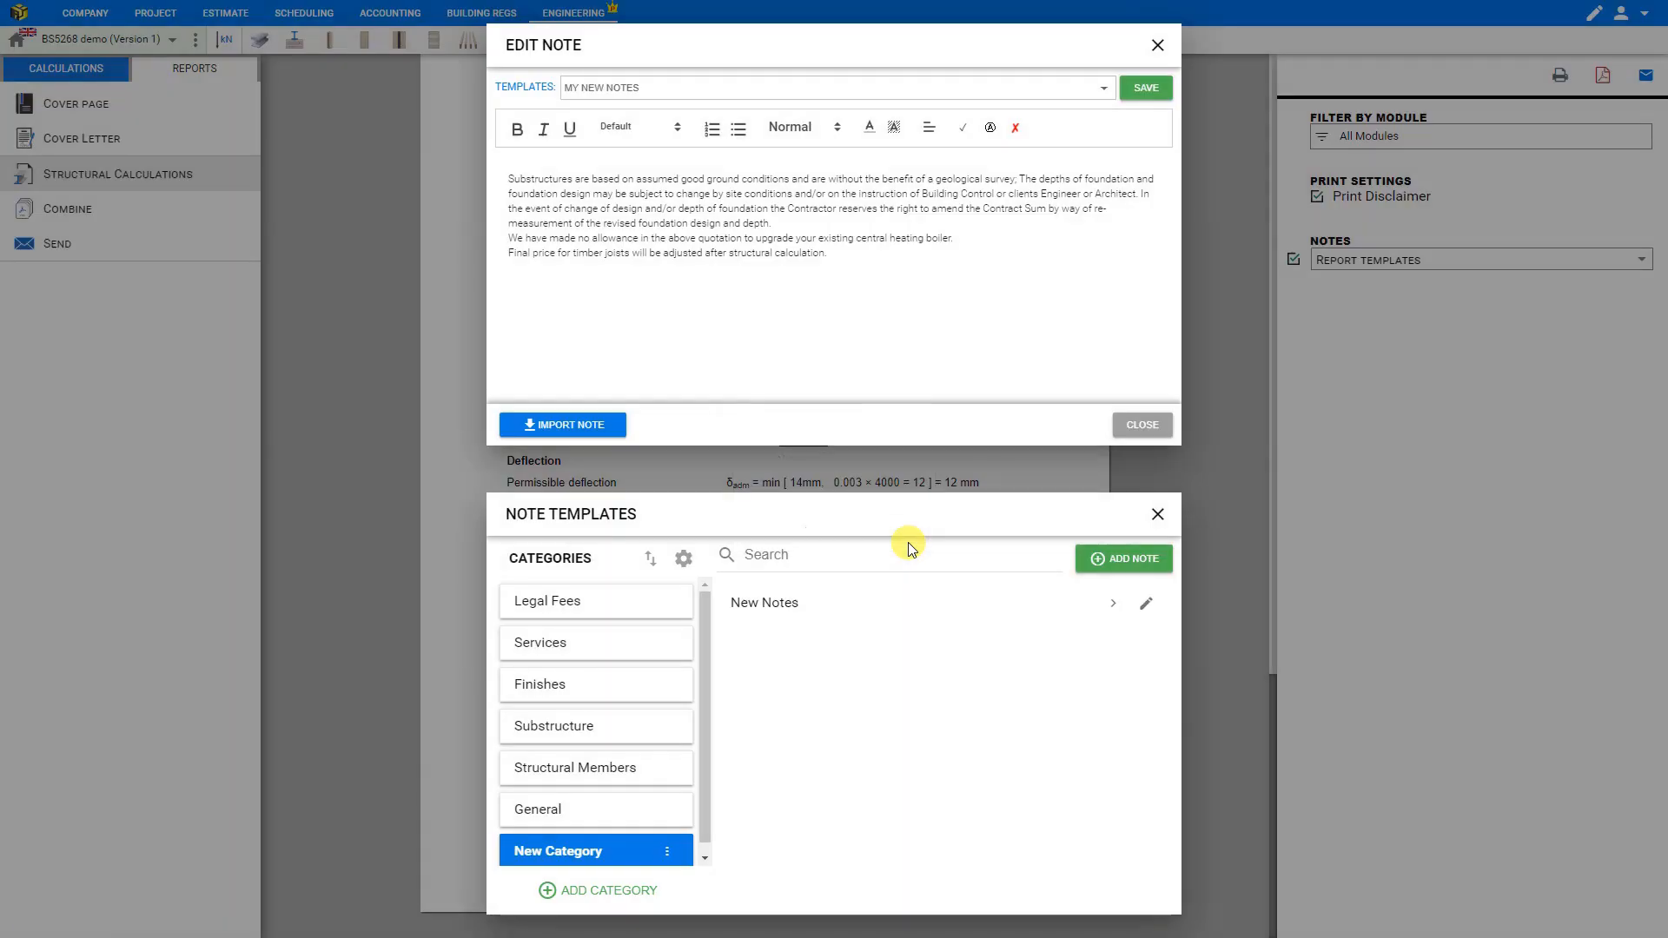
pyautogui.click(800, 612)
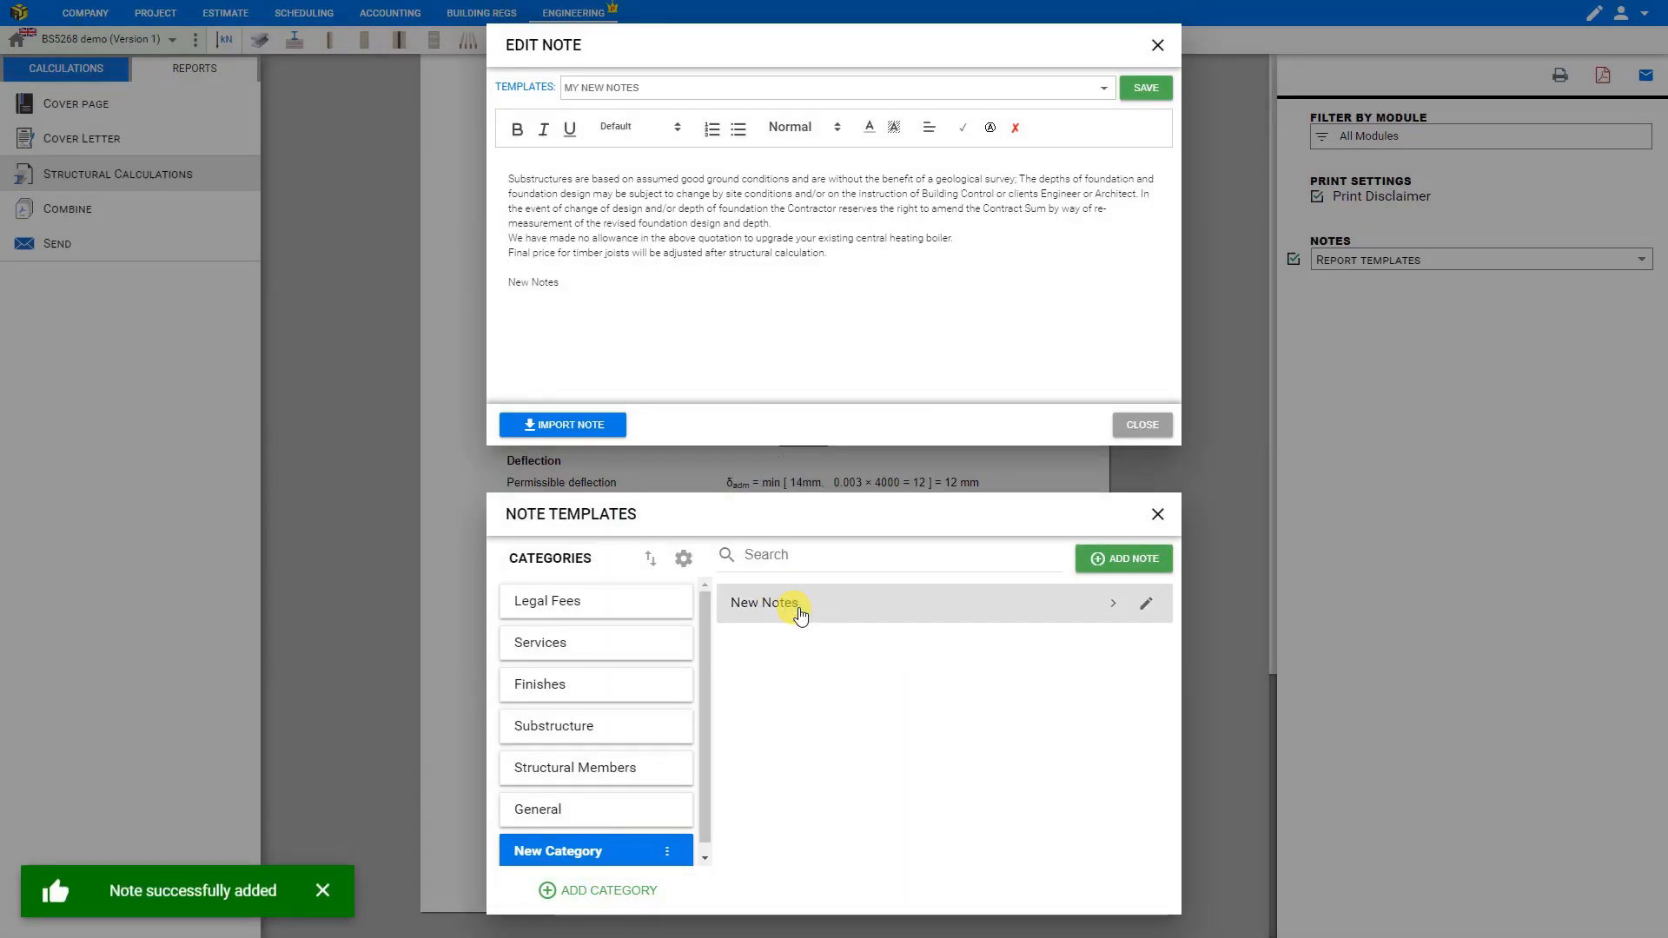
# Delete the New Notes template note and its category, New Category.
pyautogui.click(1148, 607)
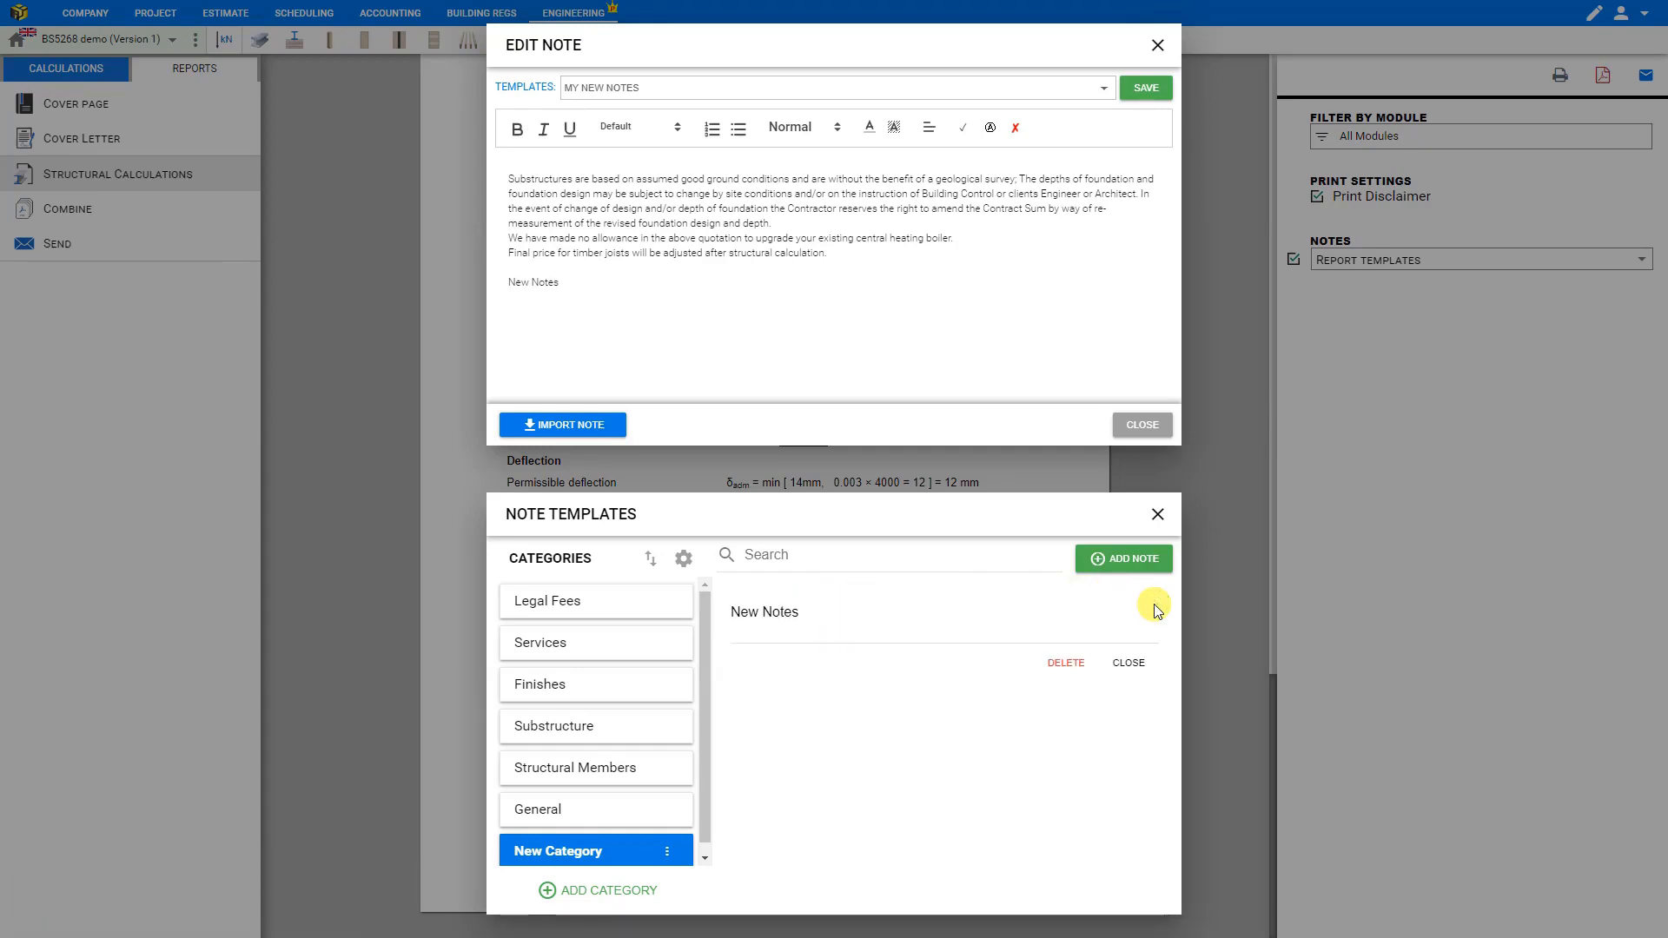
pyautogui.click(1067, 664)
pyautogui.click(916, 519)
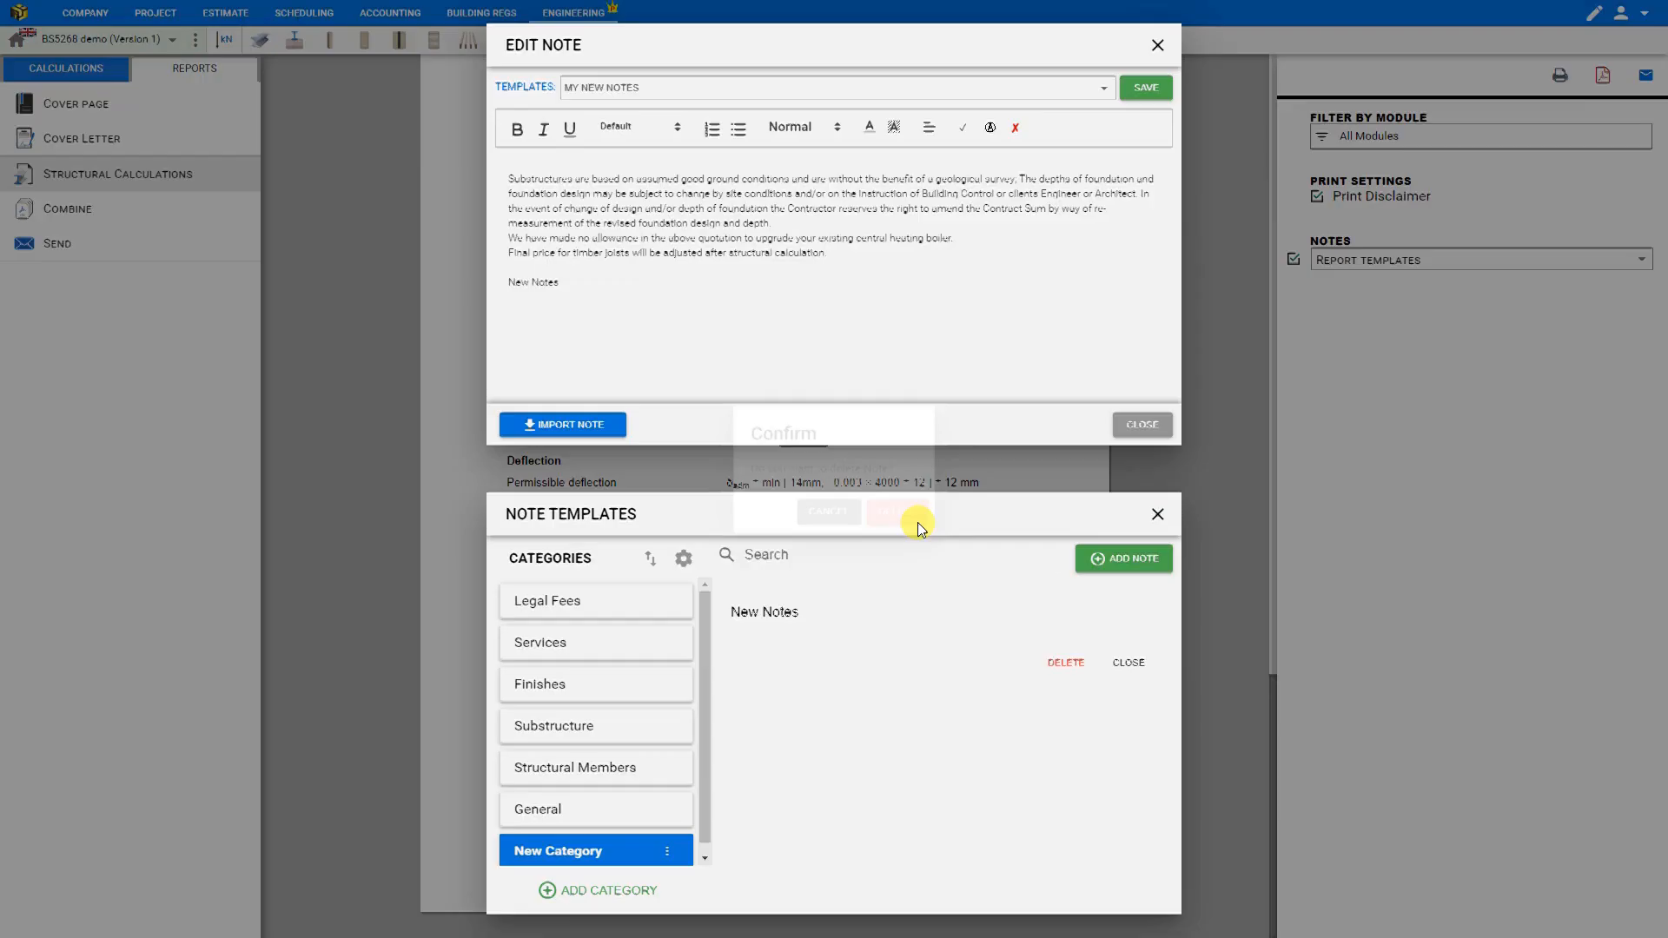
pyautogui.click(667, 856)
pyautogui.click(667, 857)
pyautogui.click(668, 857)
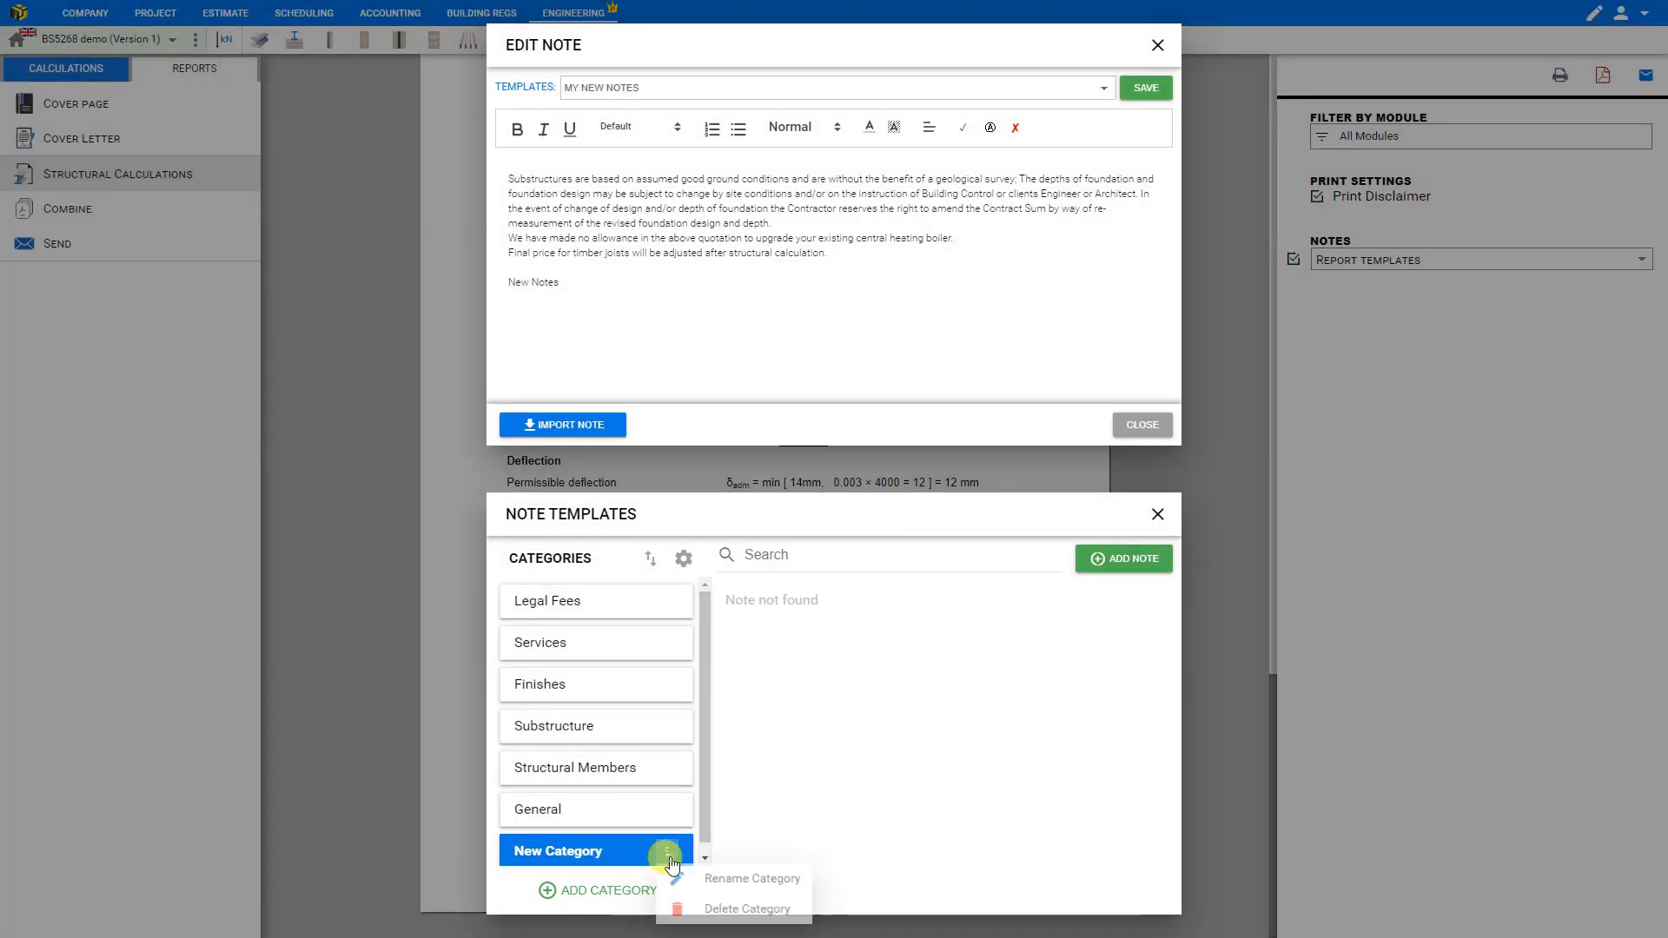
pyautogui.click(746, 916)
pyautogui.click(912, 521)
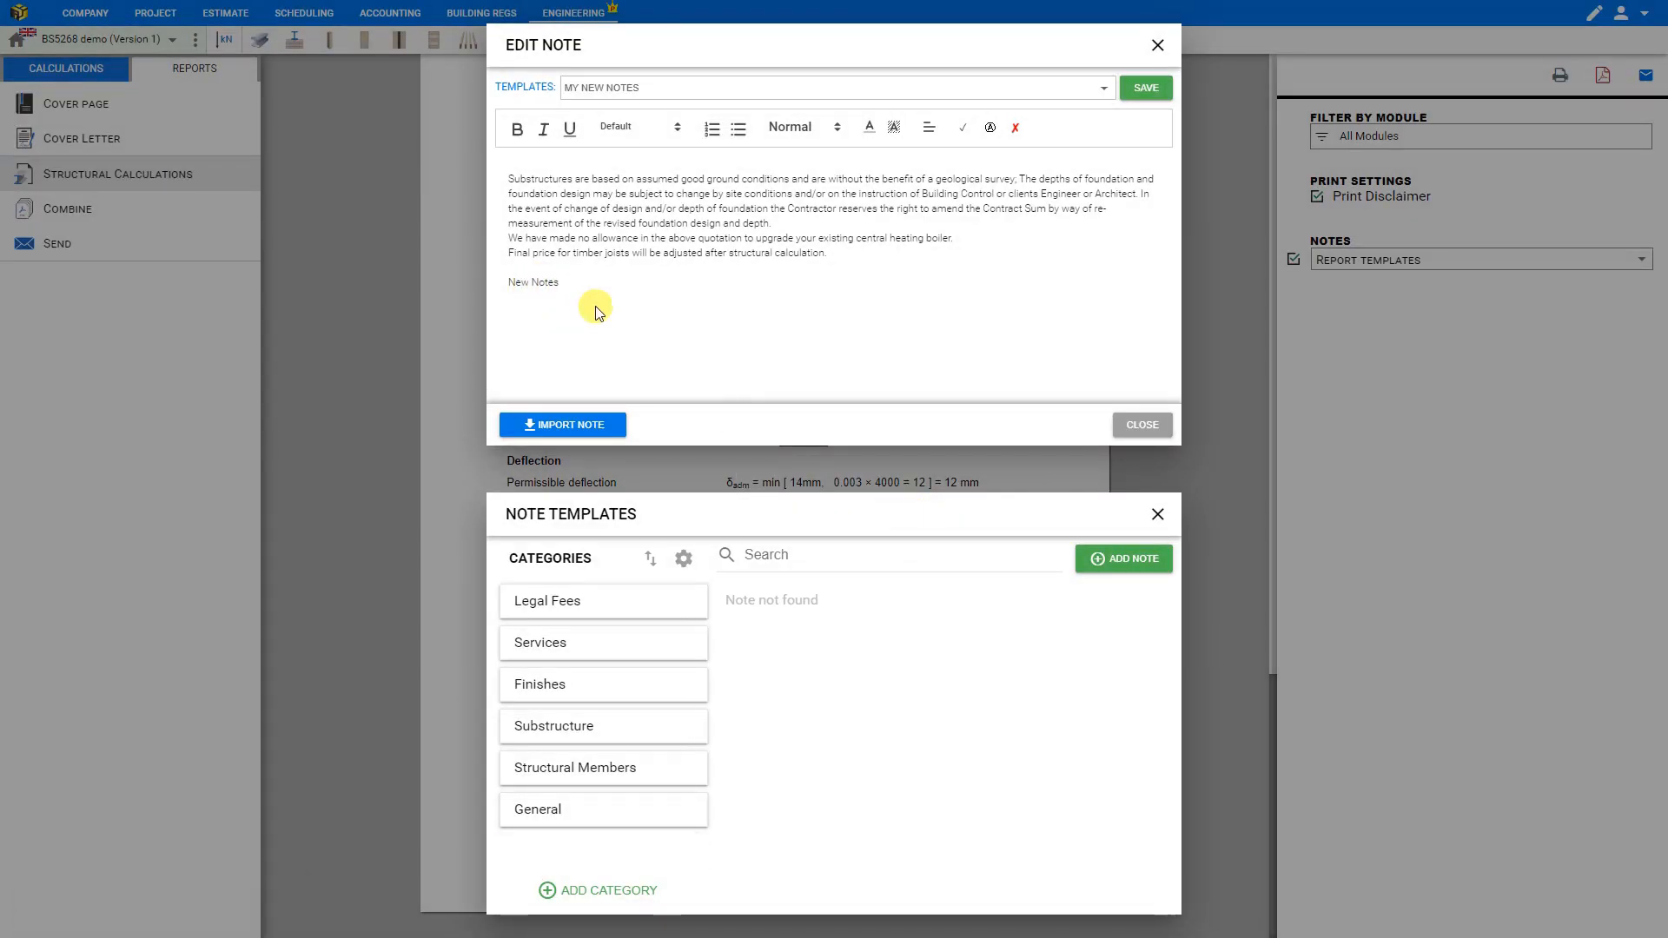
# Remove the New Notes line from the report note, view the Substructure template notes, and close the note editor.
pyautogui.moveTo(585, 281); pyautogui.dragTo(509, 282)
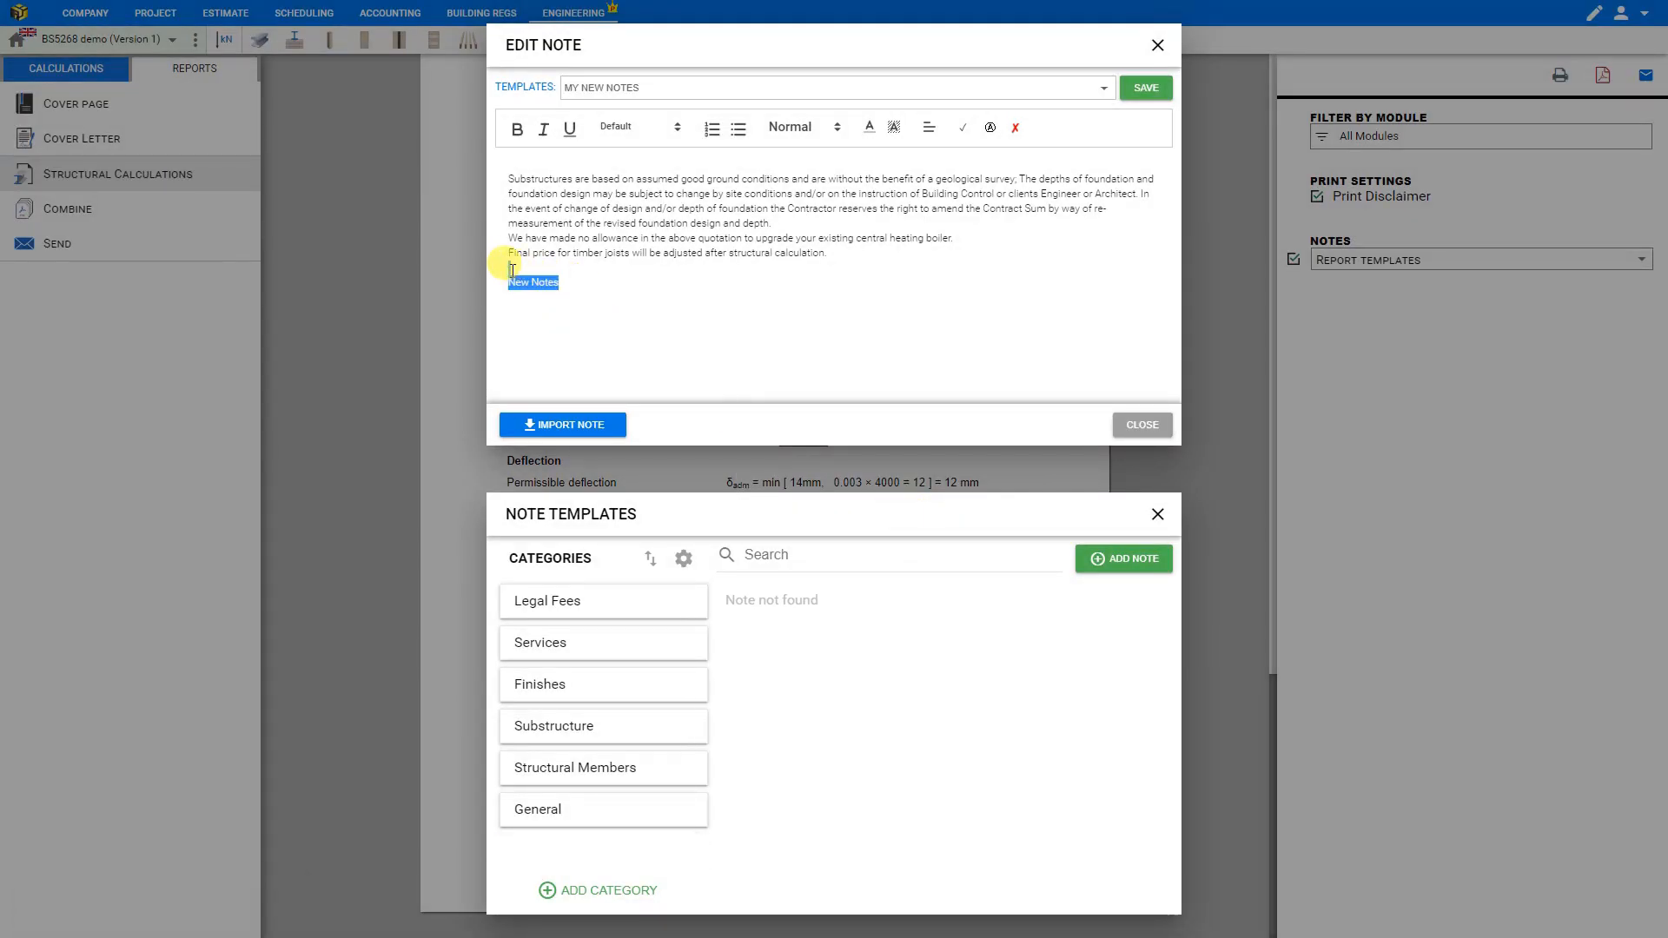
pyautogui.press('BackSpace')
pyautogui.press('BackSpace')
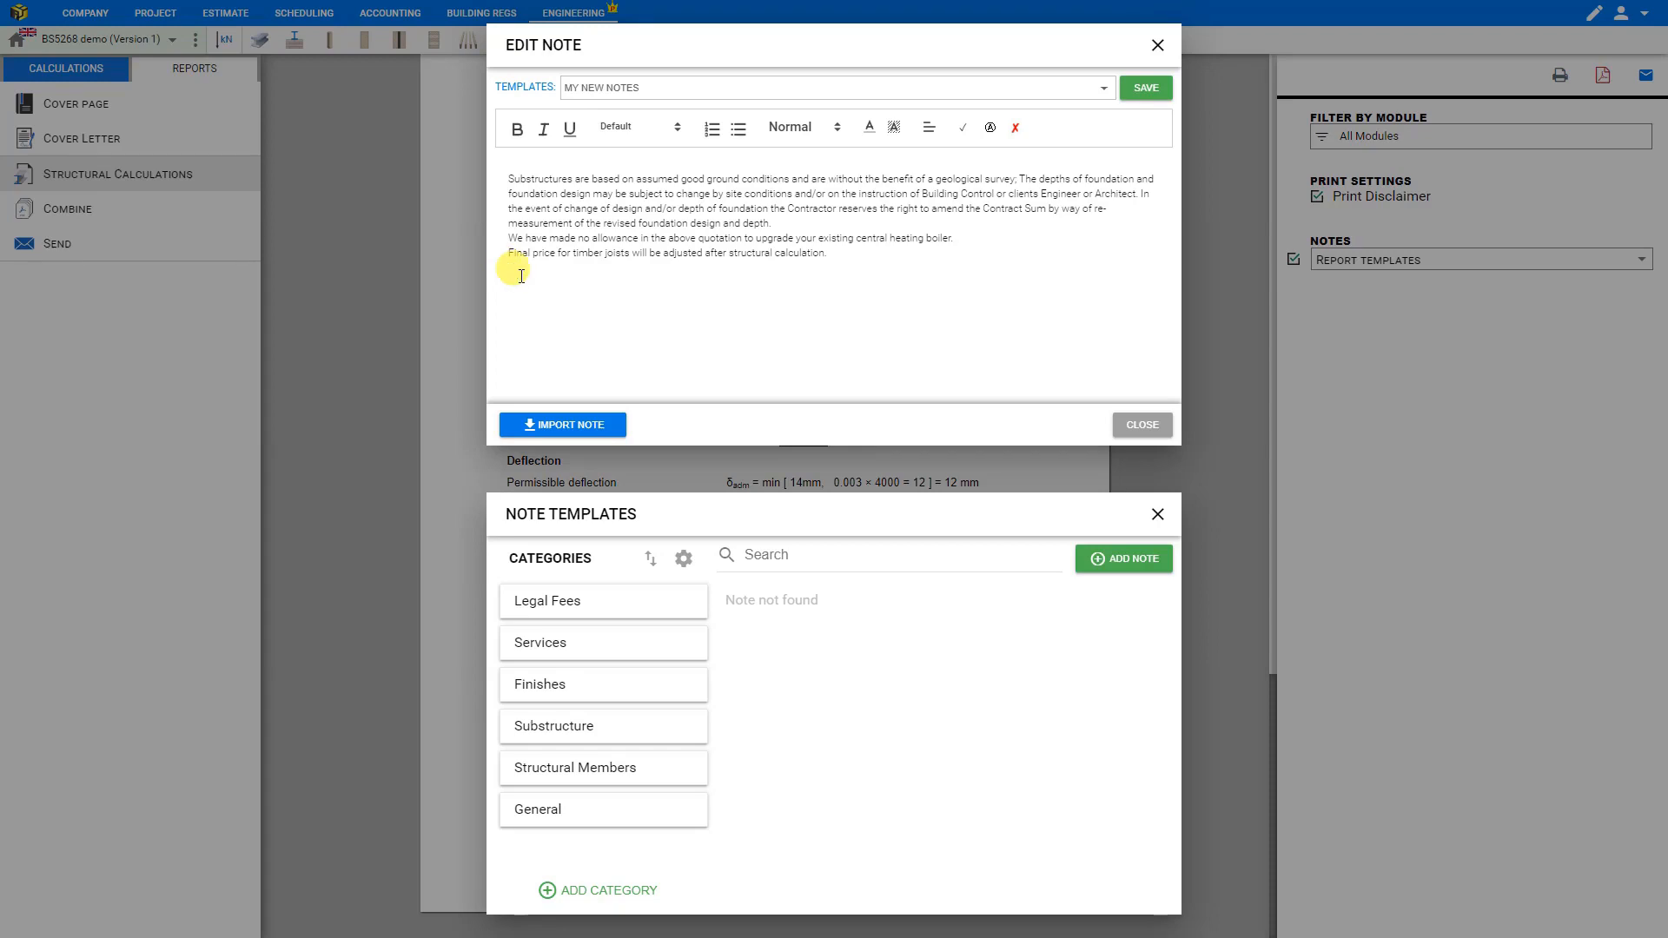
pyautogui.click(559, 734)
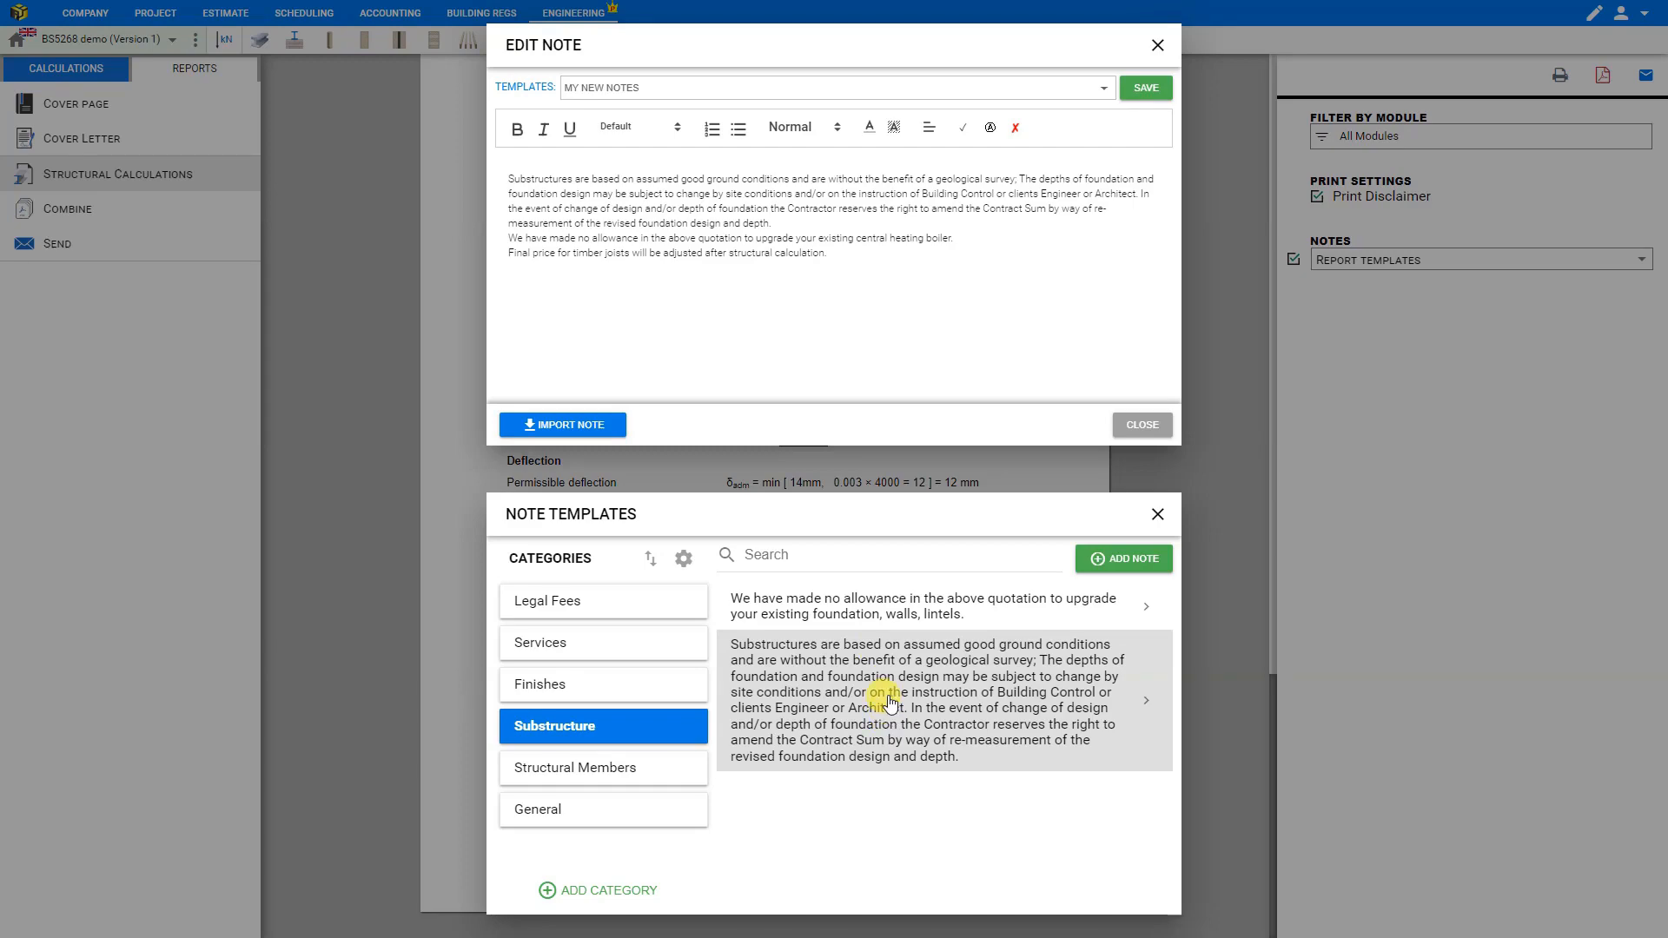
pyautogui.click(1156, 45)
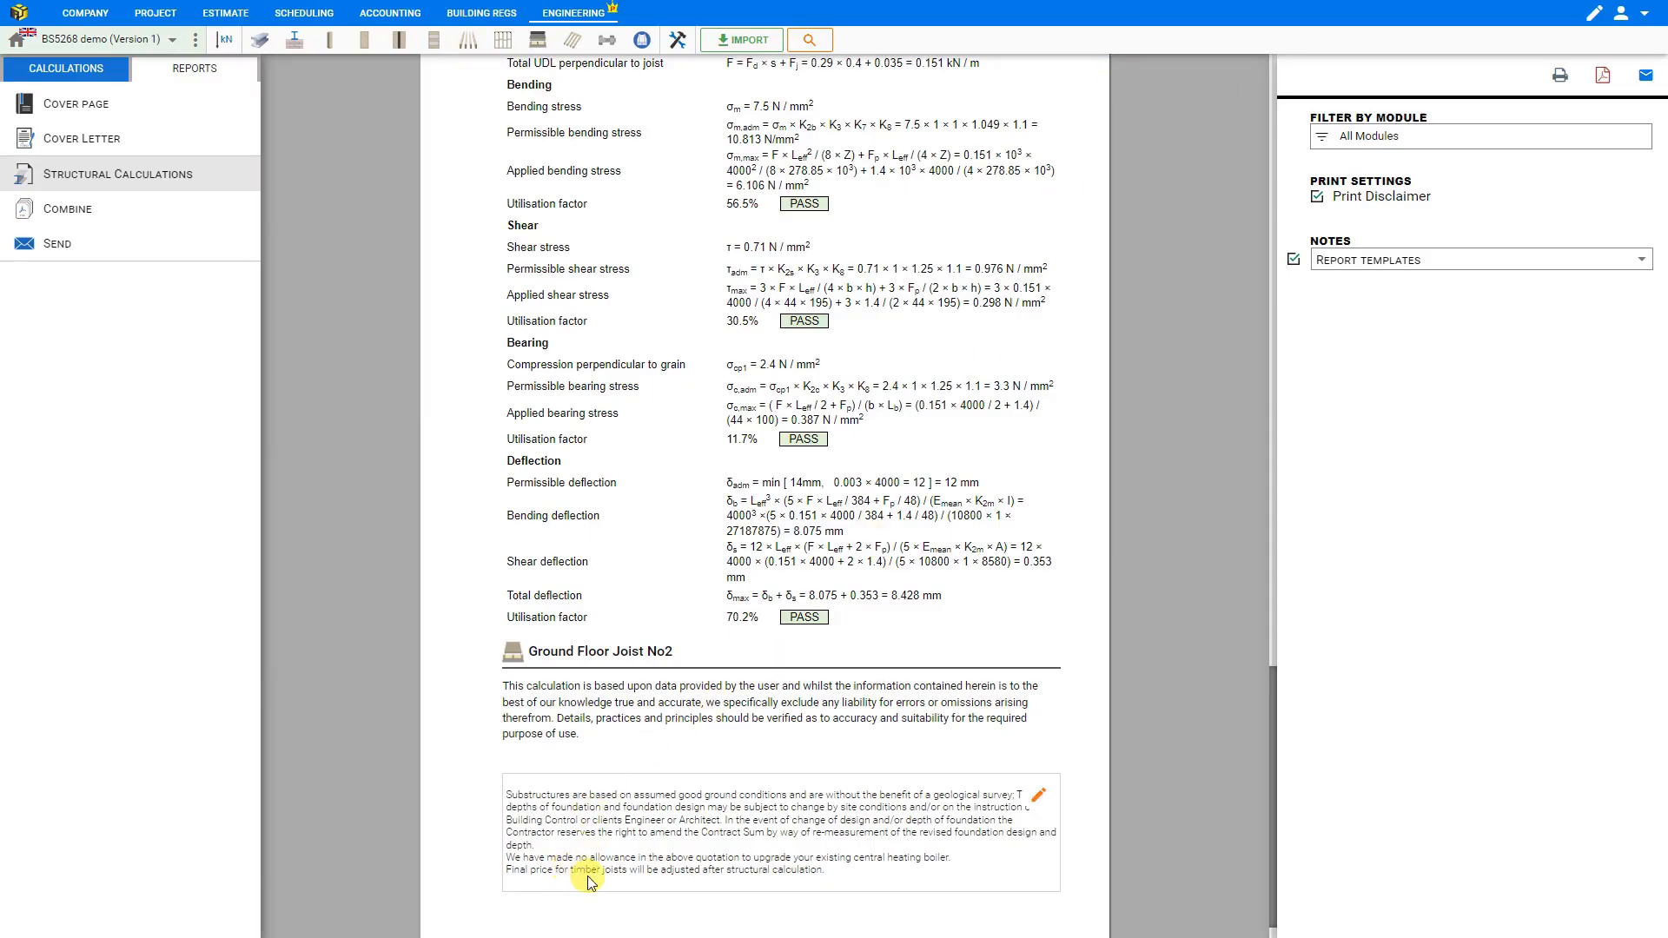
# View the list of reports available to combine, and set the cover page's project information to Detailed.
pyautogui.click(40, 205)
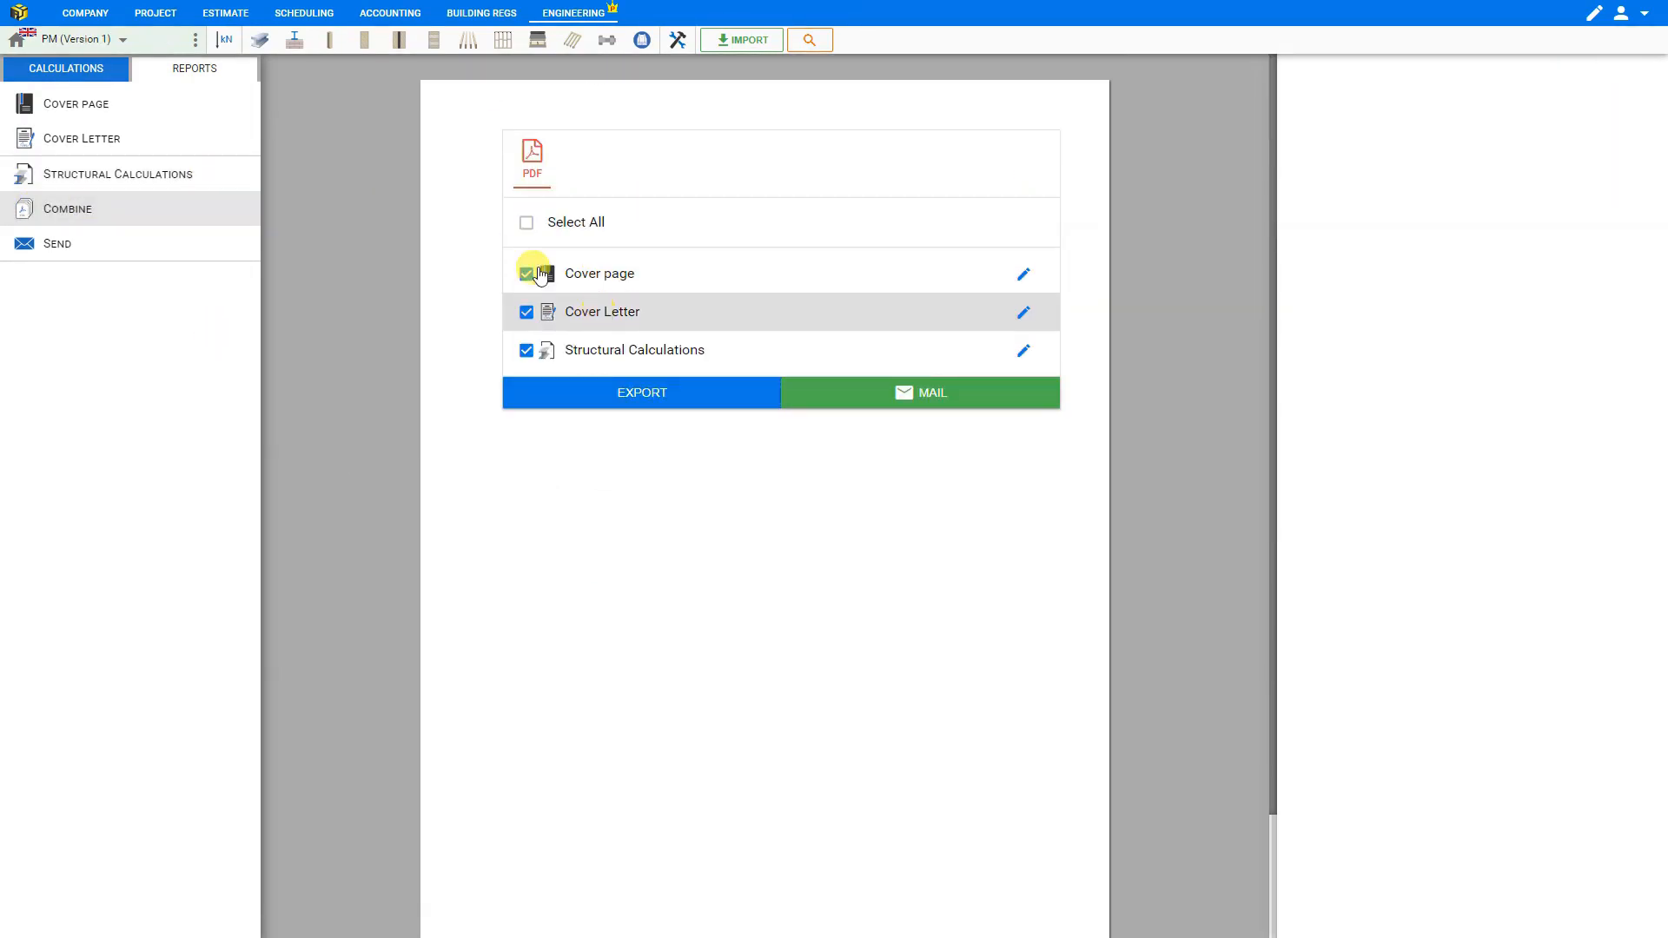
pyautogui.click(76, 104)
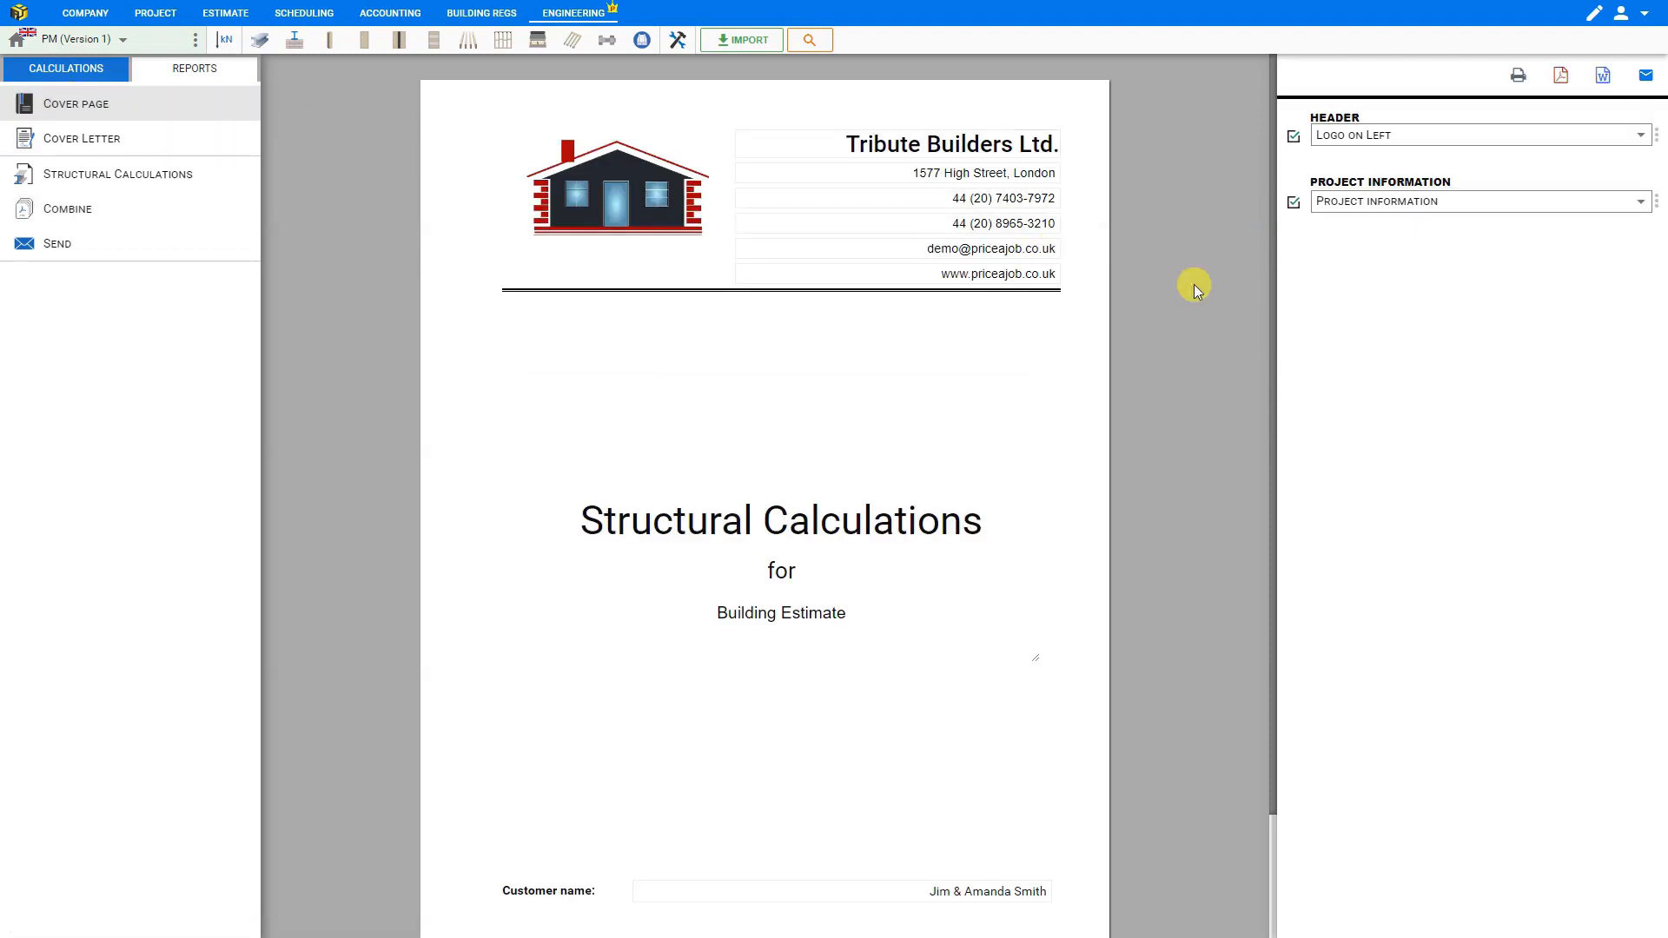
pyautogui.click(1382, 206)
pyautogui.click(1369, 239)
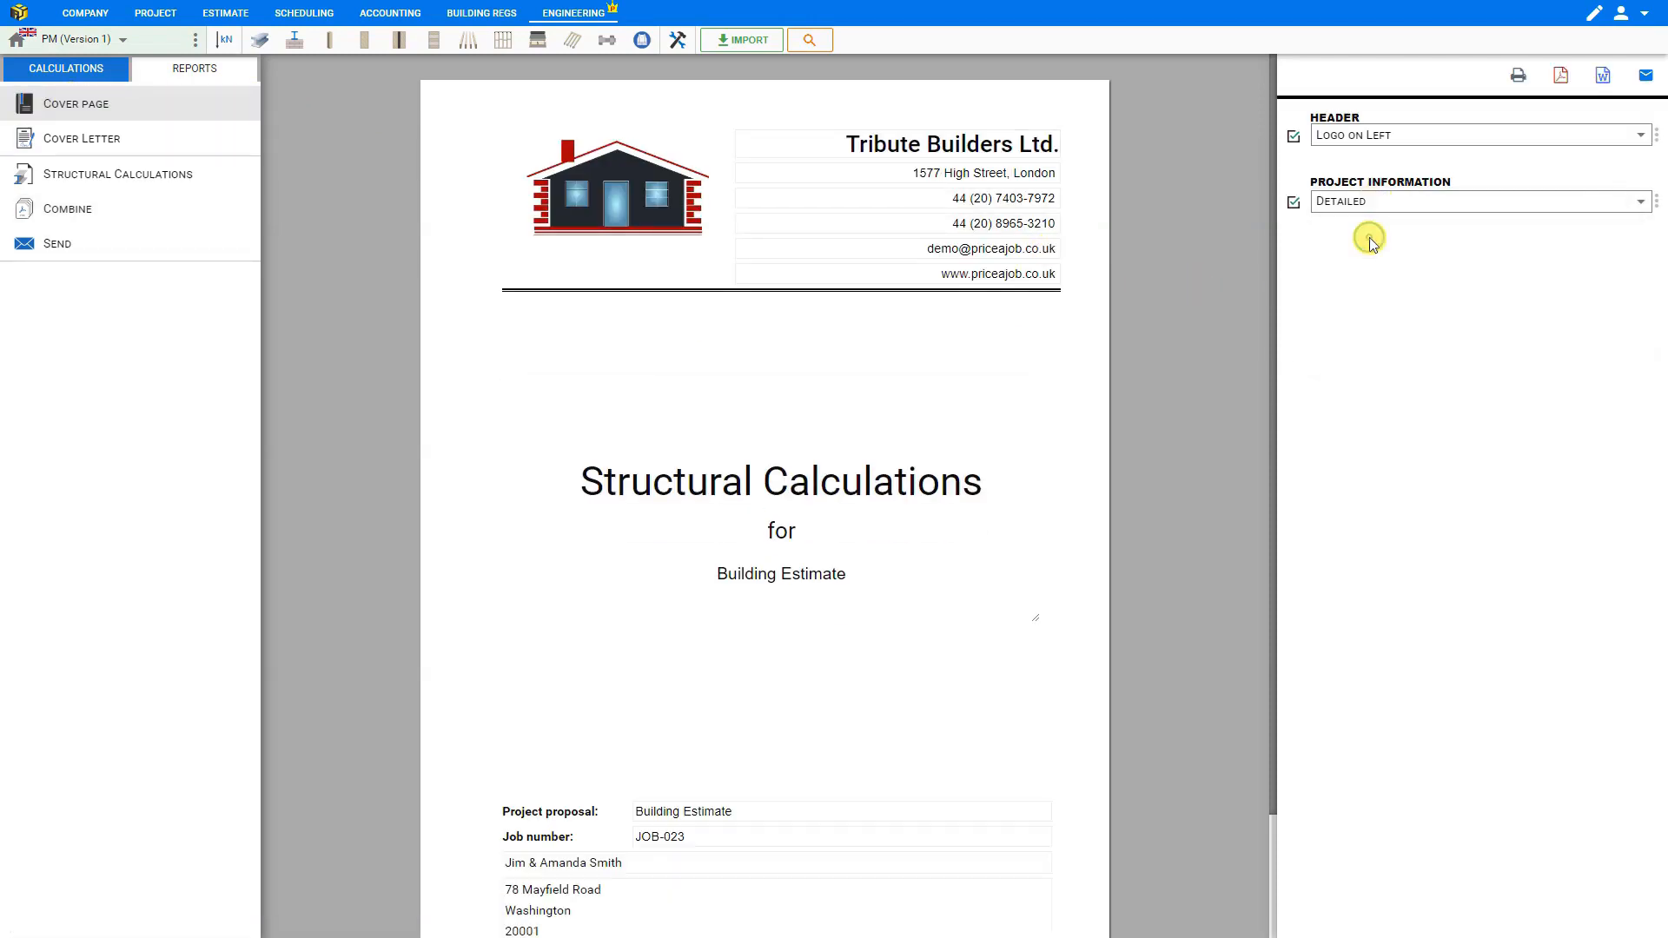
# Write Thank you in the cover letter and save it as a new report template named Thank you.
pyautogui.click(83, 140)
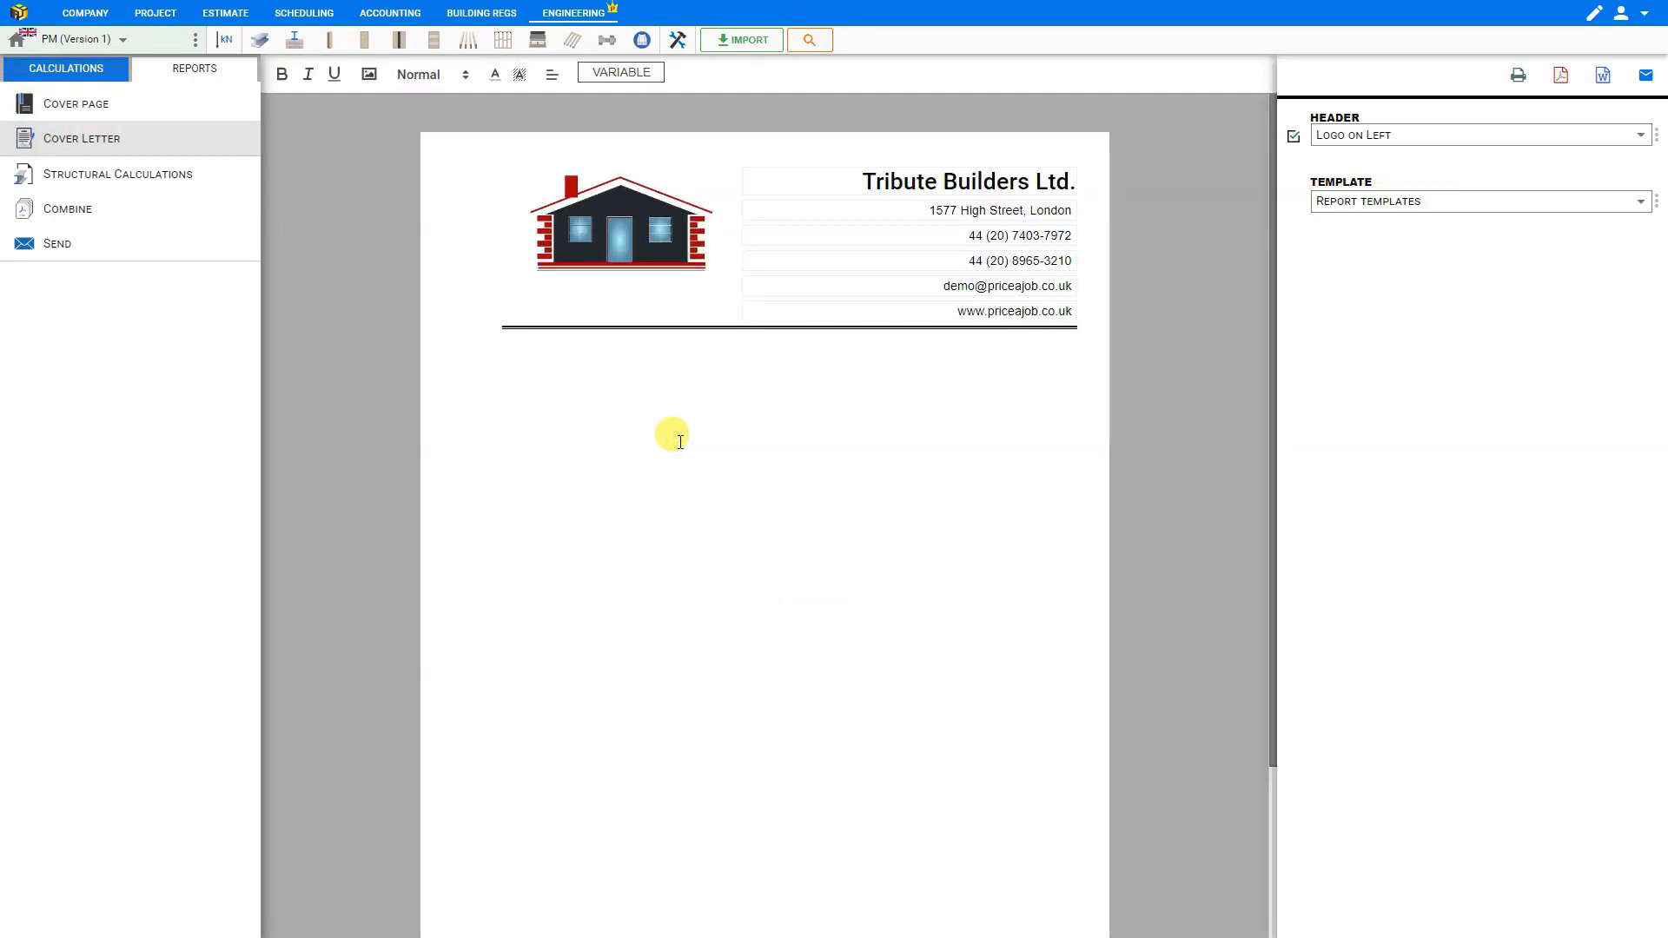
pyautogui.write('Thank you')
pyautogui.click(1656, 204)
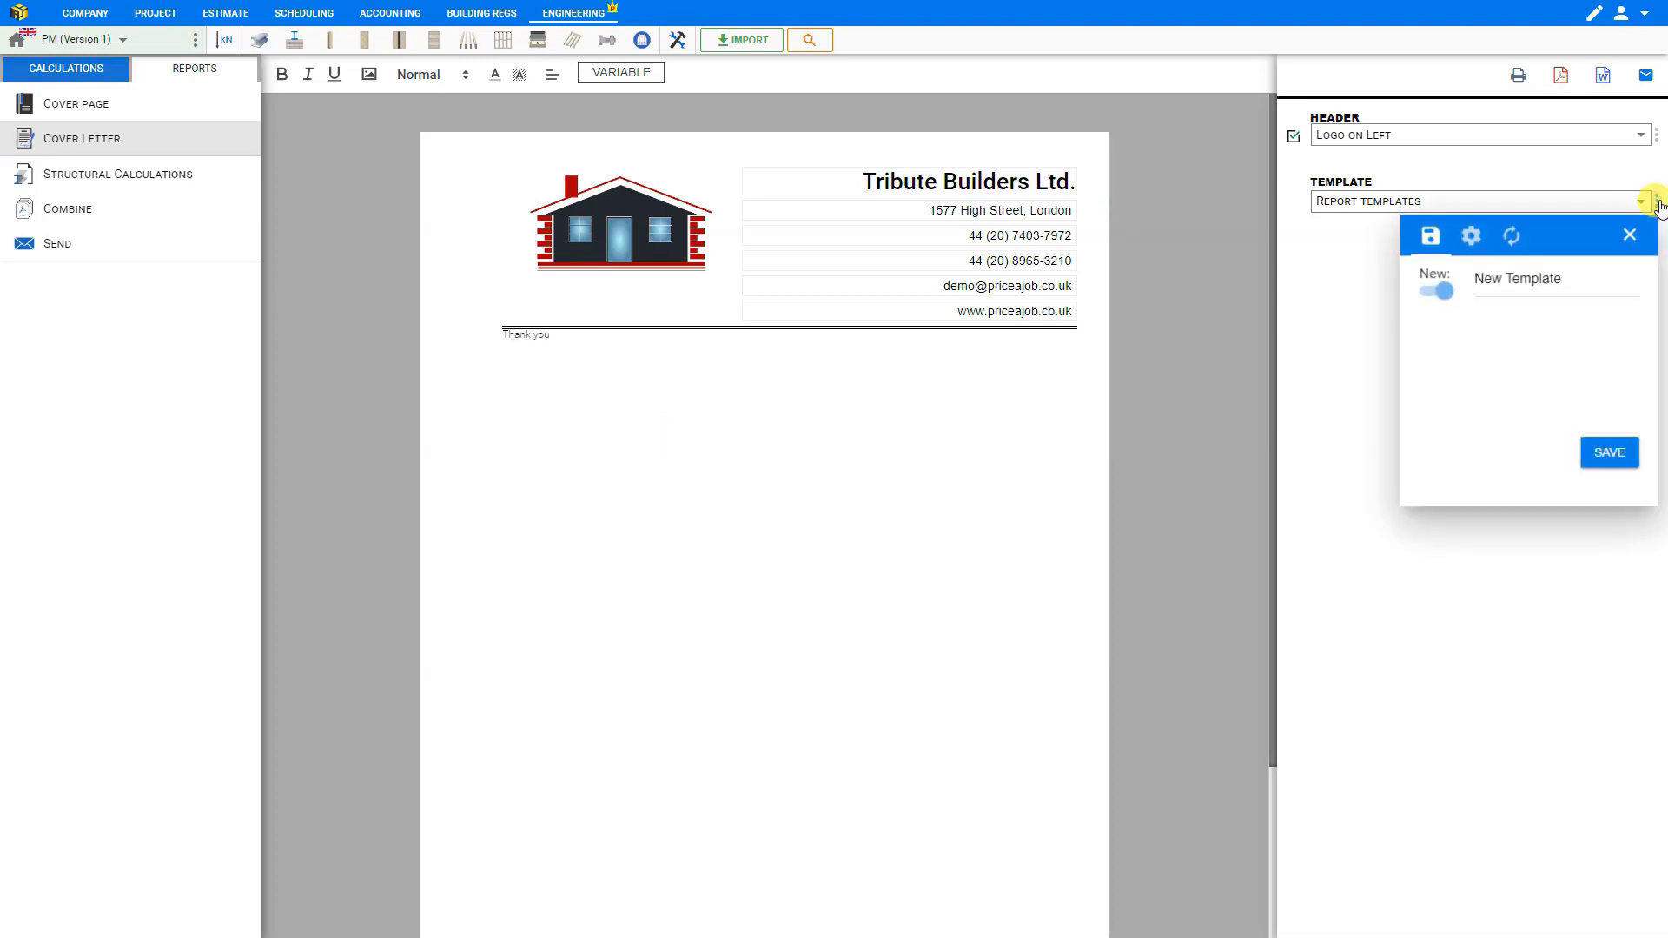
pyautogui.click(1577, 277)
pyautogui.moveTo(1578, 277); pyautogui.dragTo(1474, 280)
pyautogui.write('Thank you')
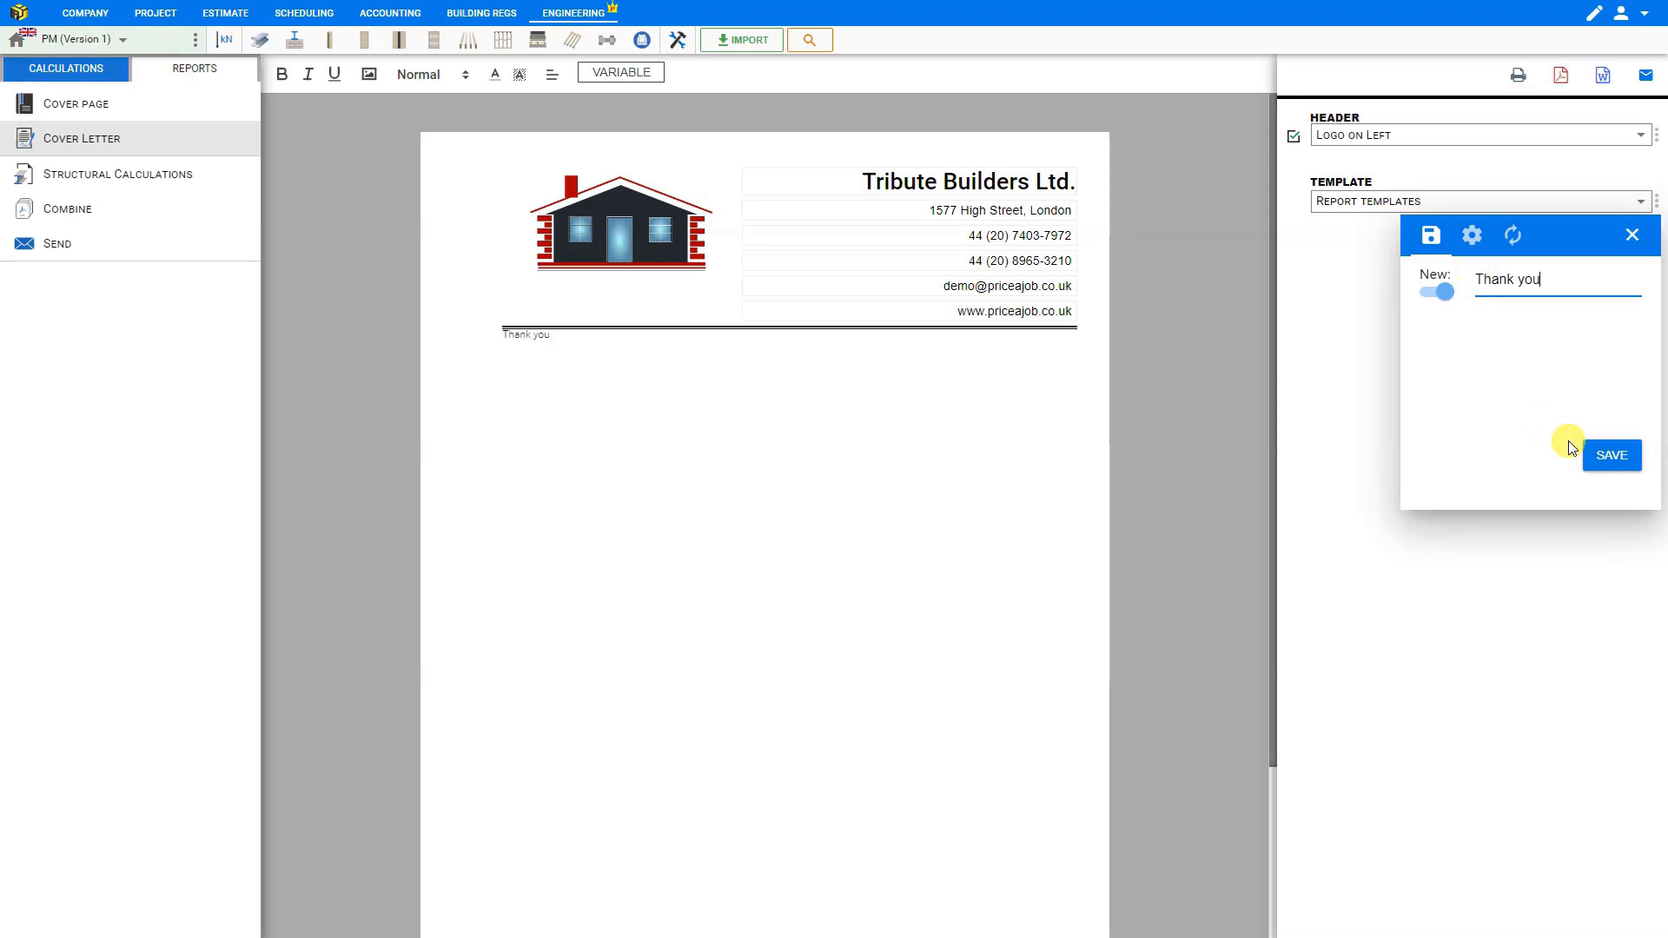
pyautogui.click(1610, 455)
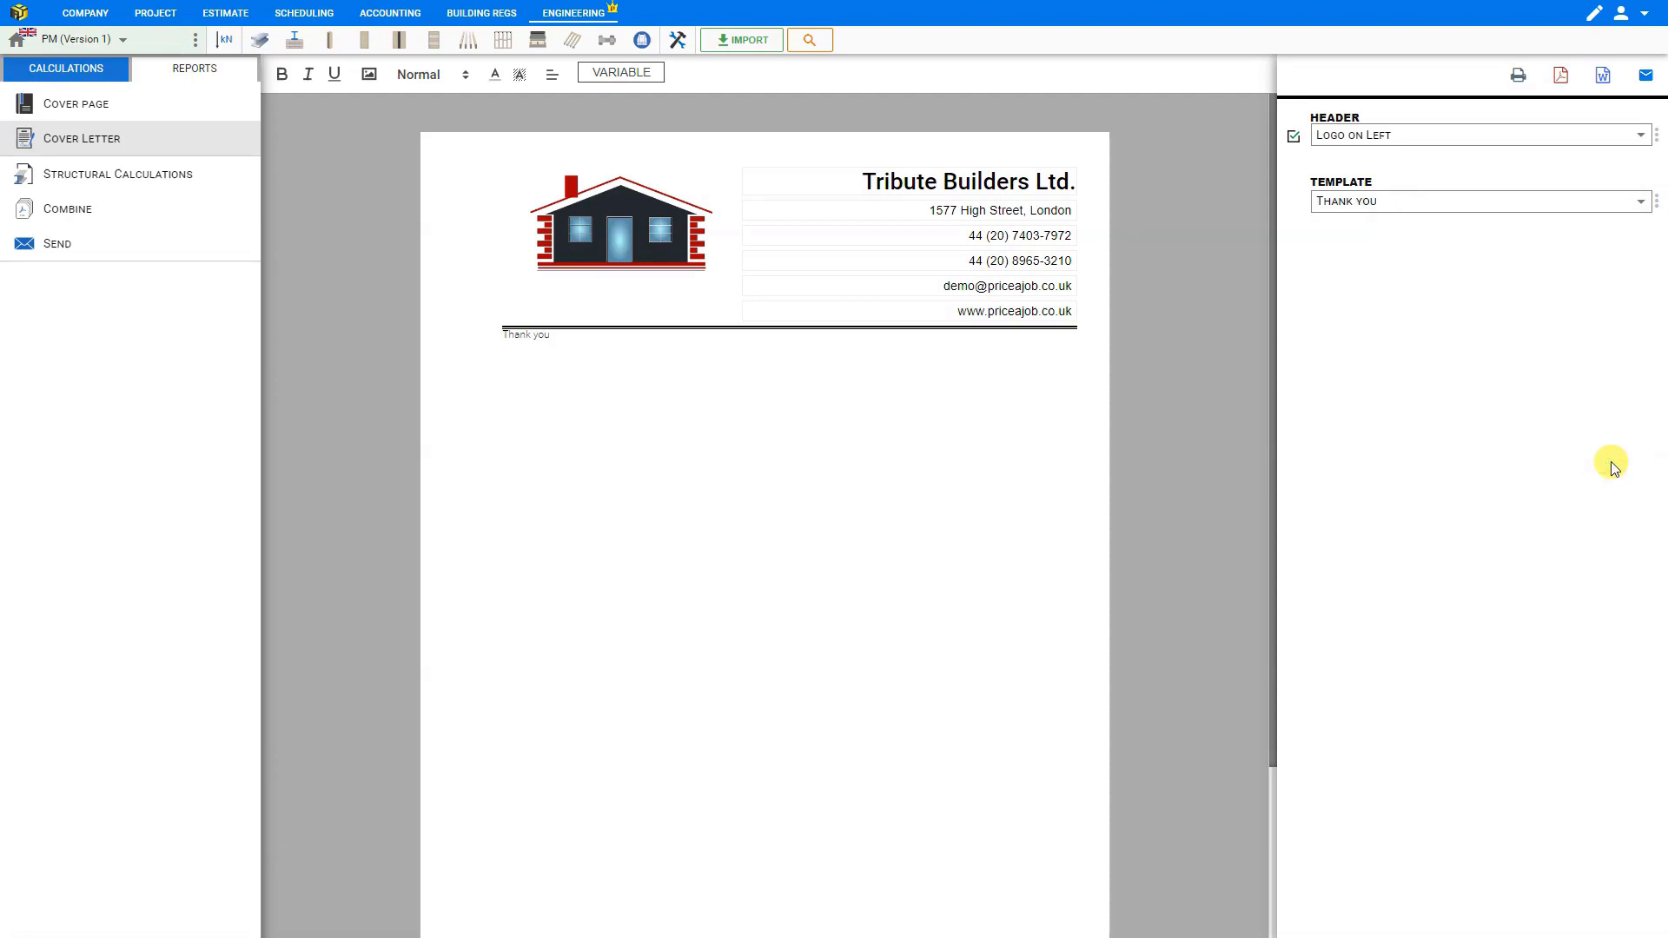
pyautogui.click(1507, 202)
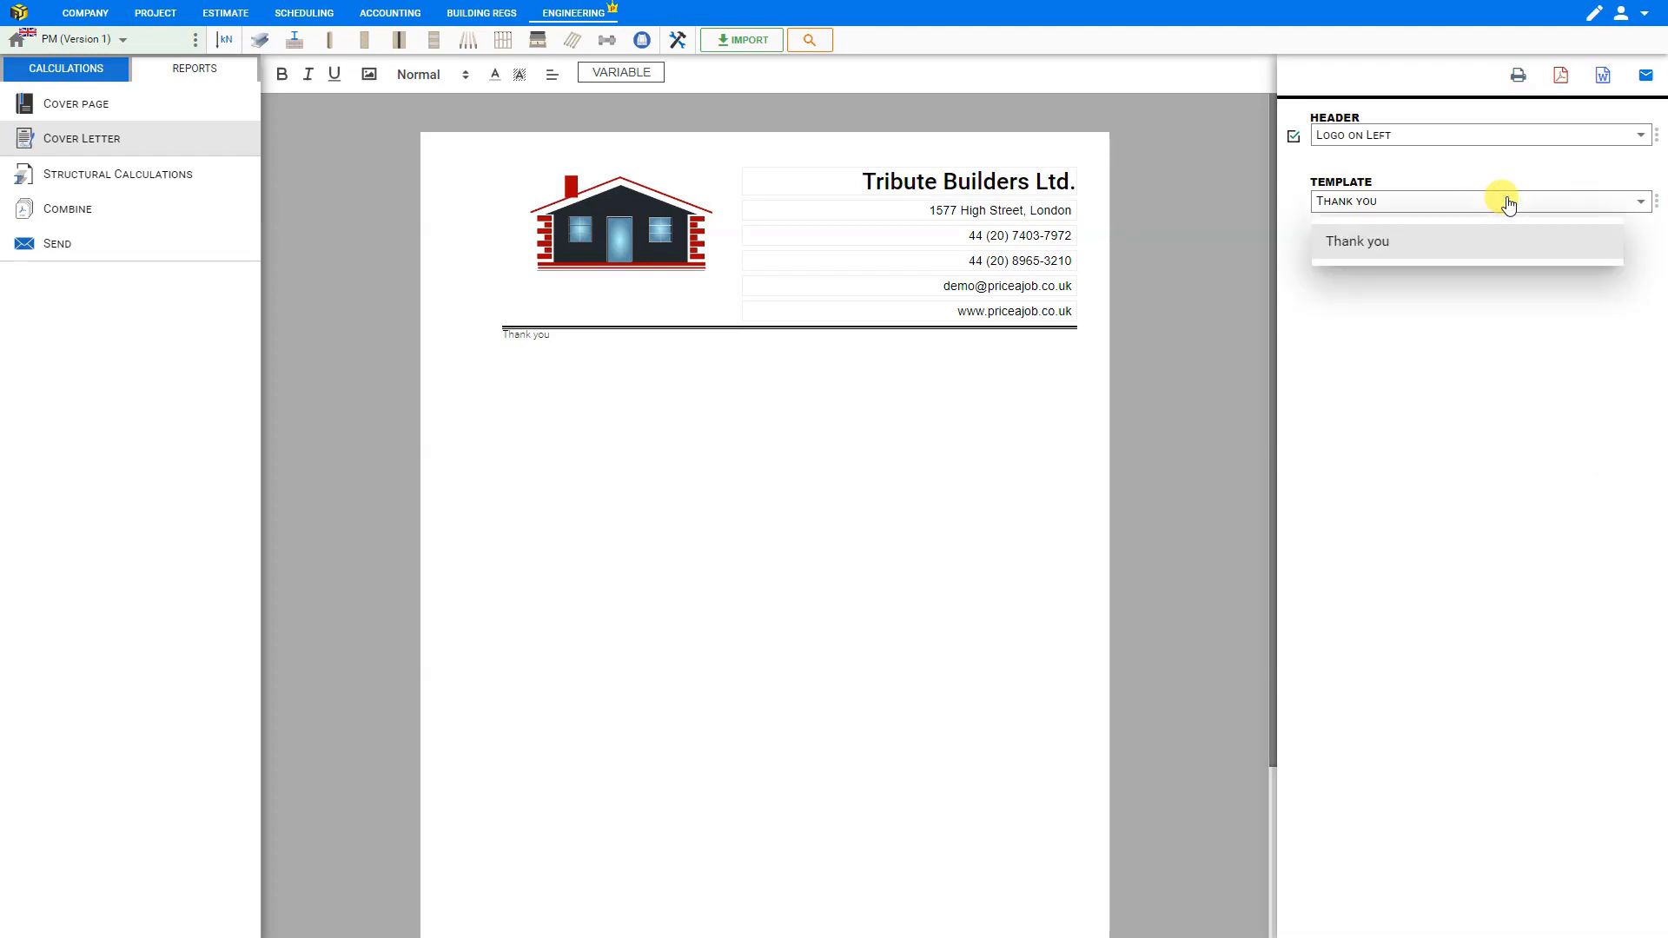
pyautogui.click(1508, 202)
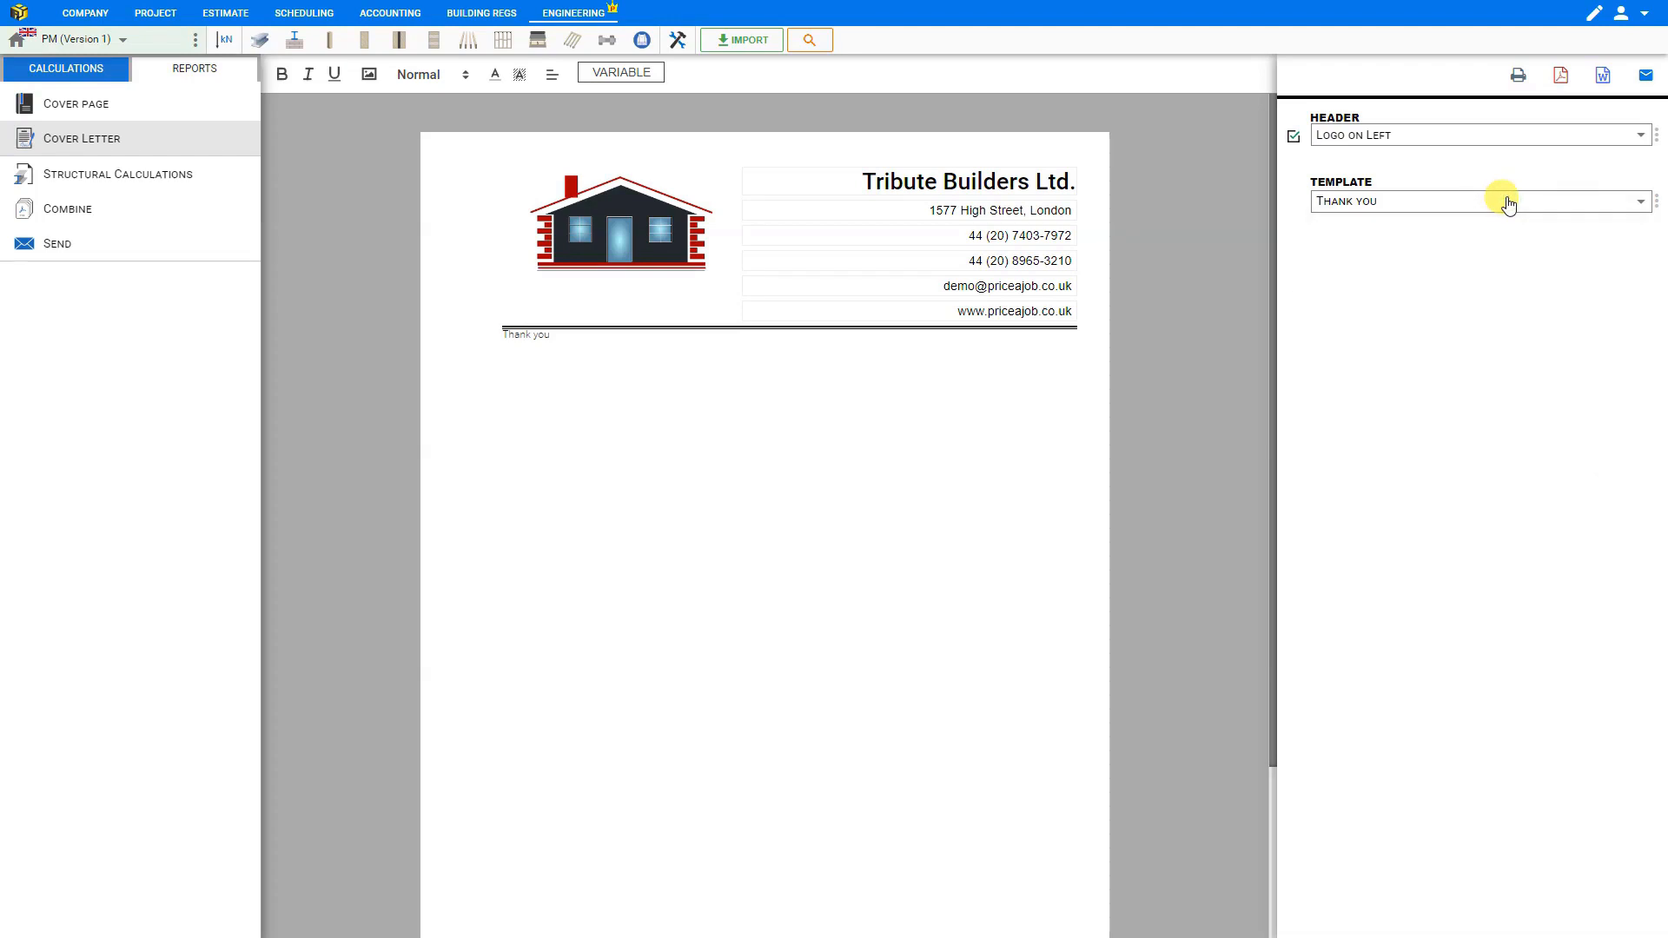
# View the cover letter's print, PDF and Word output previews without exporting, and open its email form.
pyautogui.click(1519, 75)
pyautogui.click(1301, 69)
pyautogui.click(1559, 77)
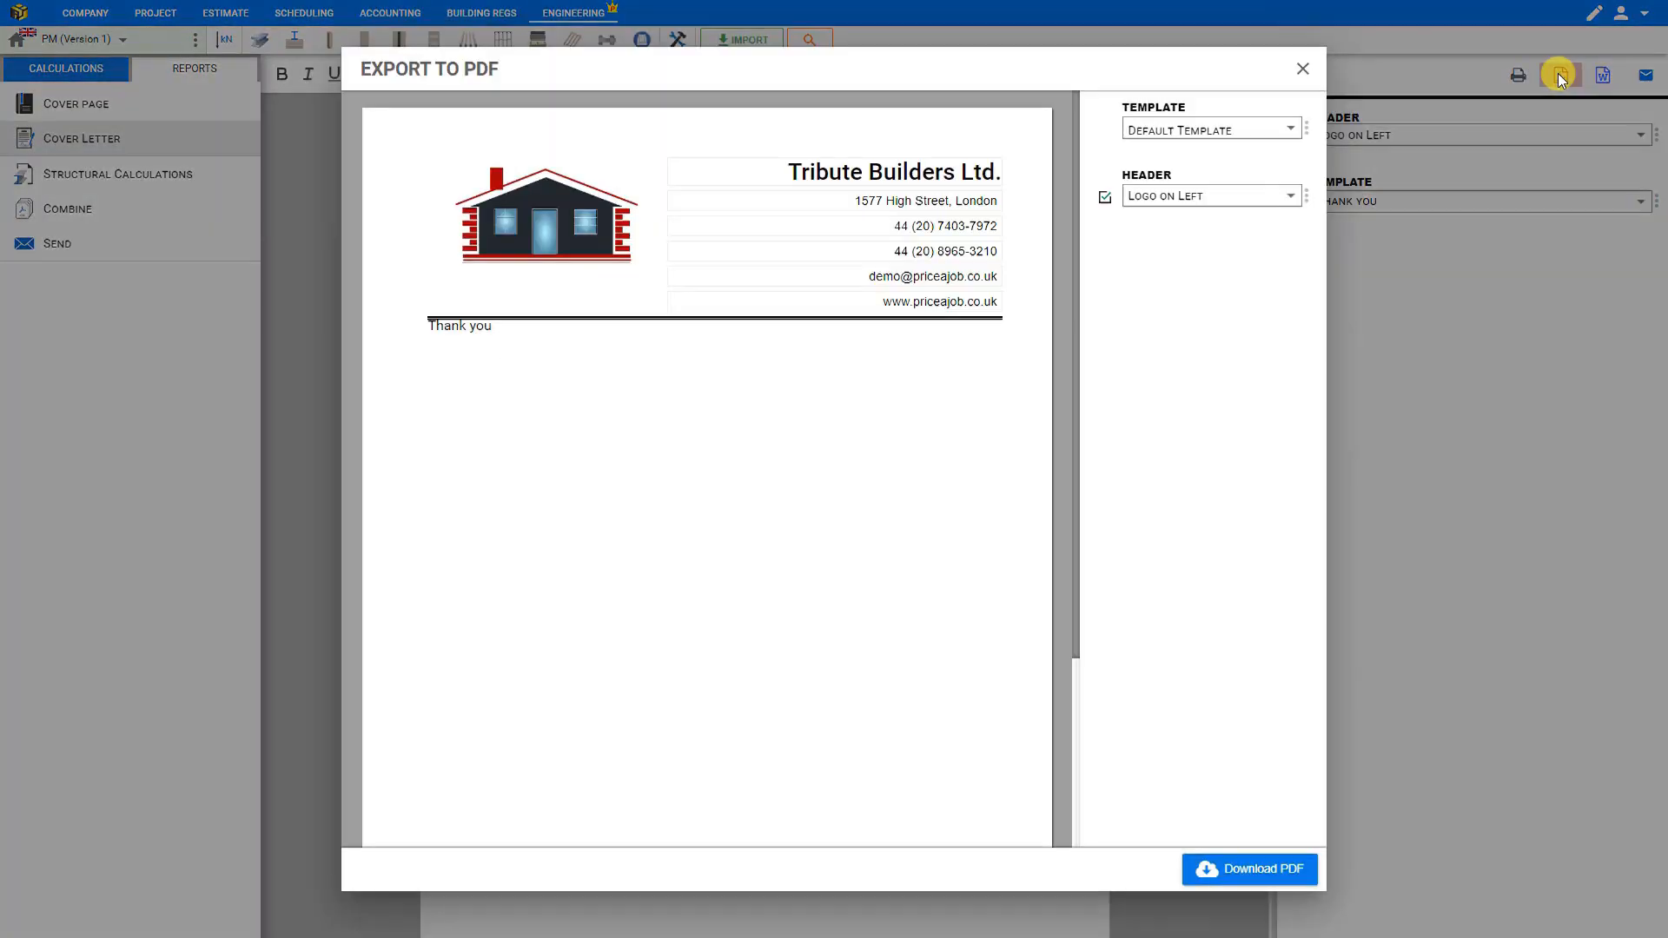
pyautogui.click(1302, 69)
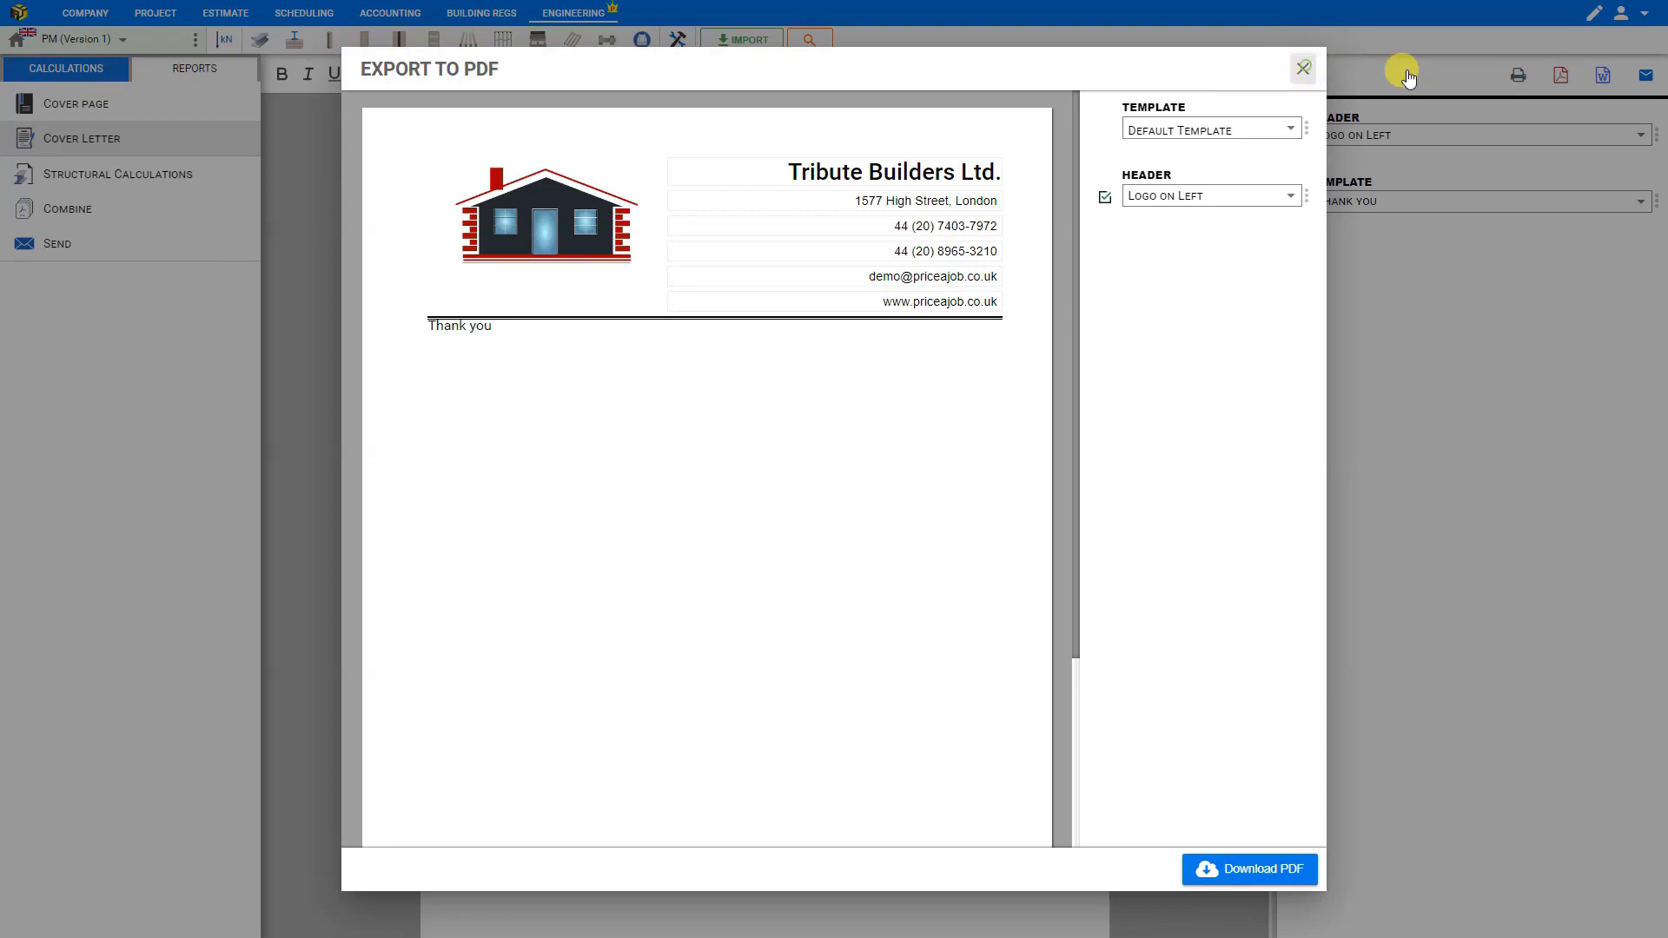
pyautogui.click(1602, 76)
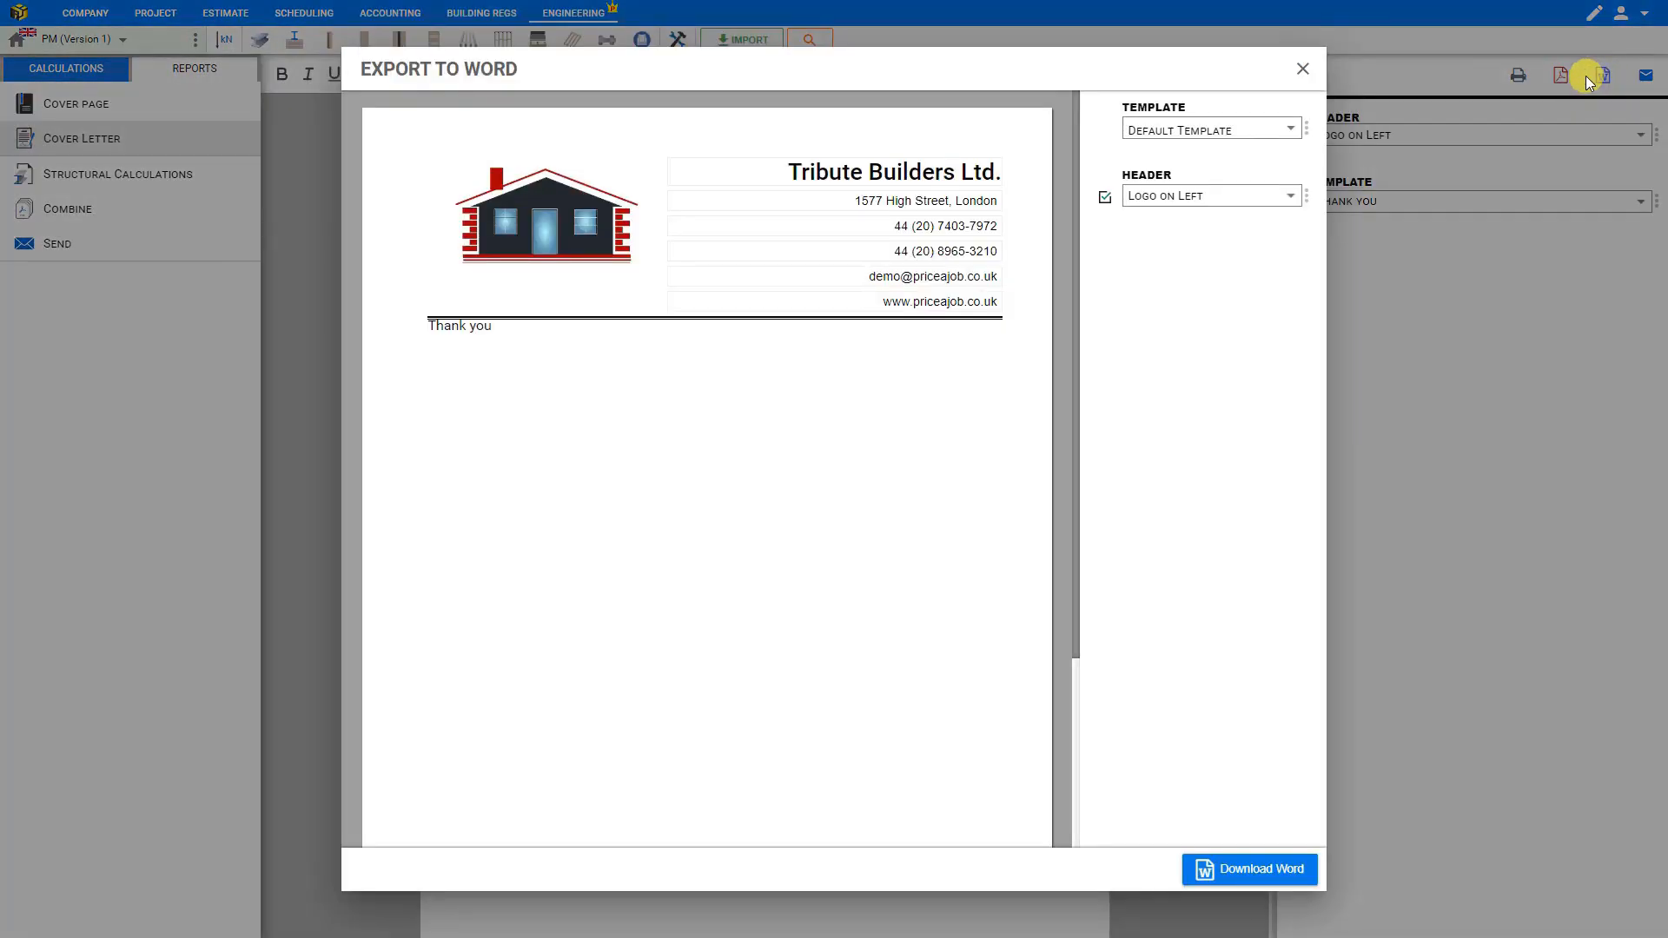
pyautogui.click(1300, 67)
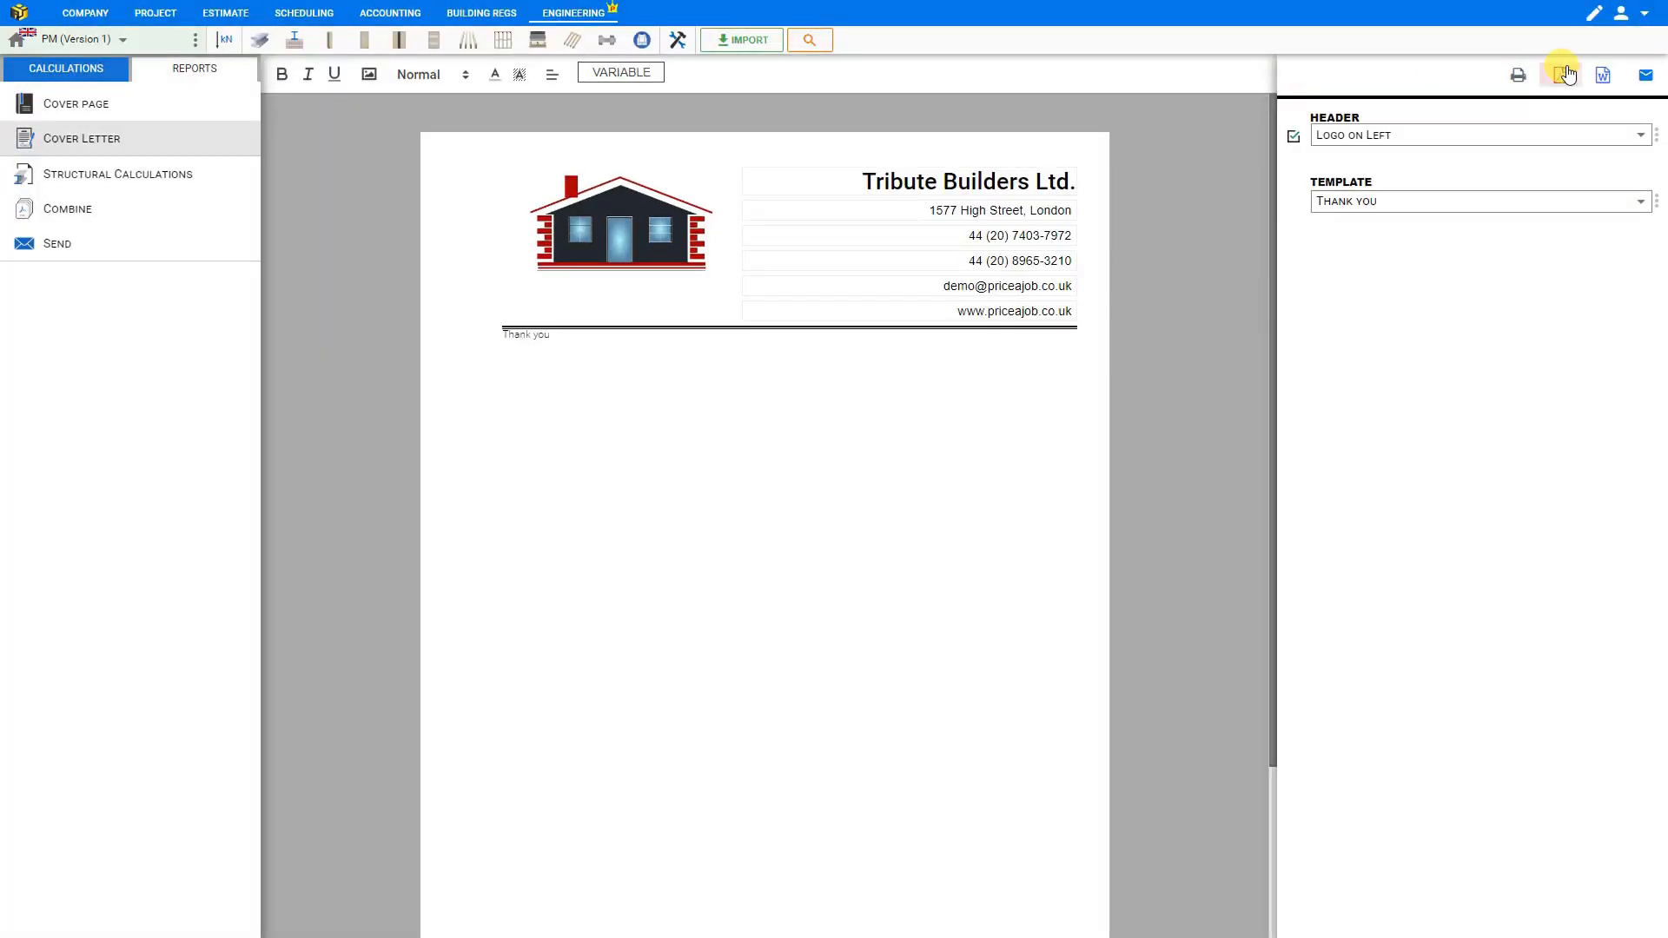
pyautogui.click(1646, 77)
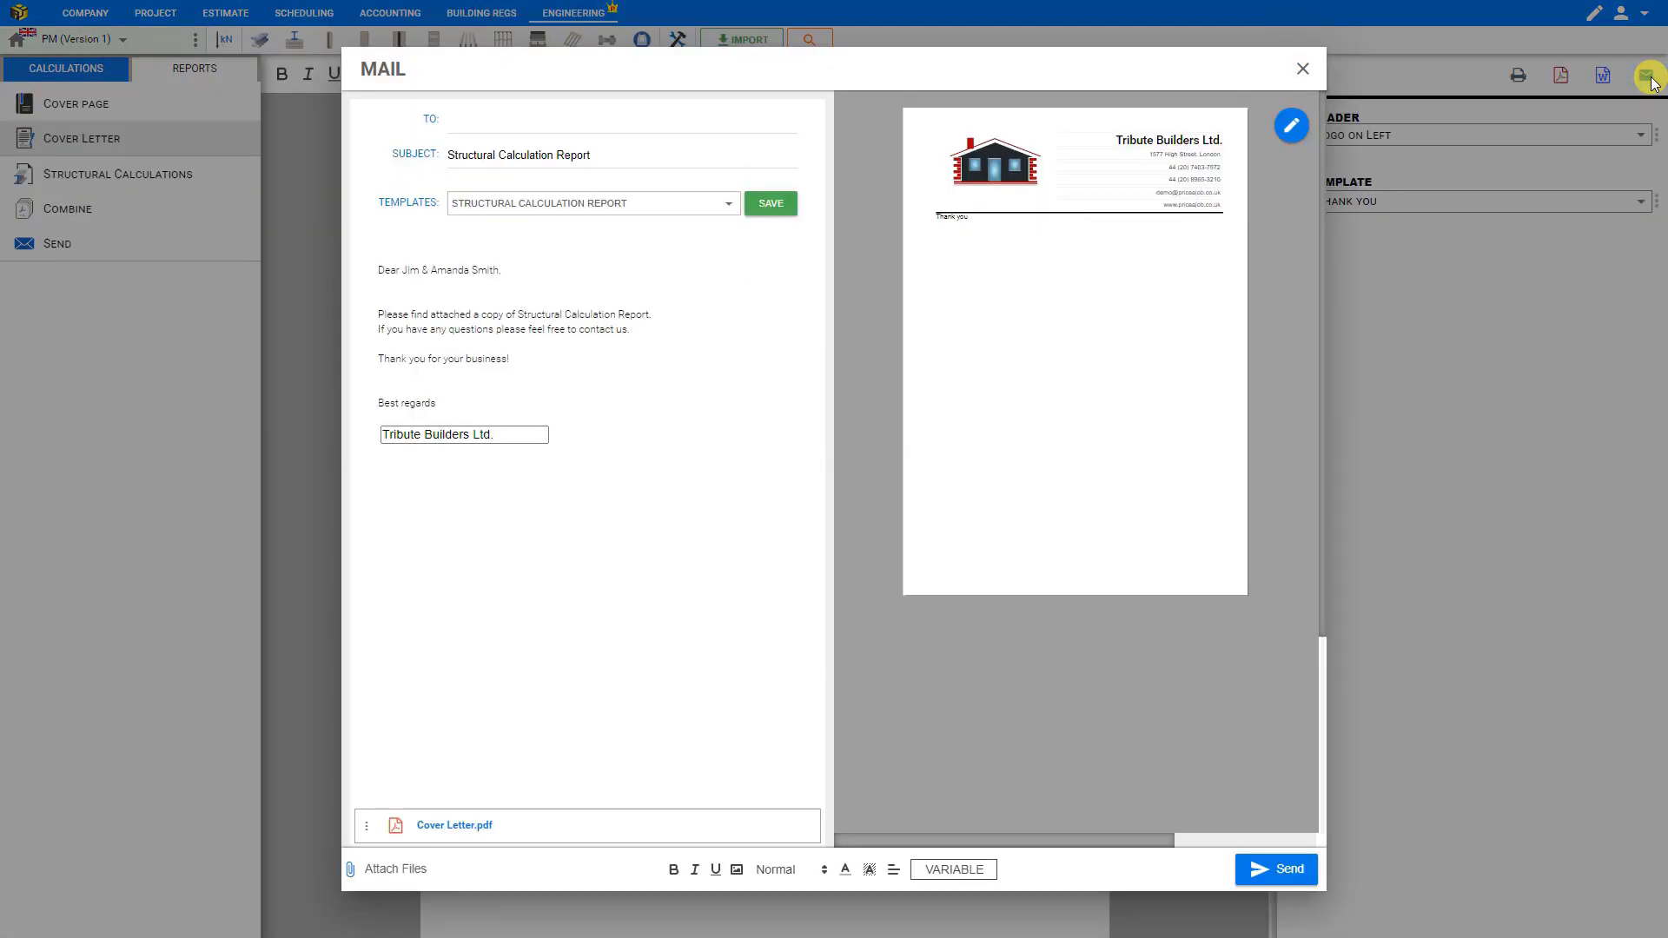